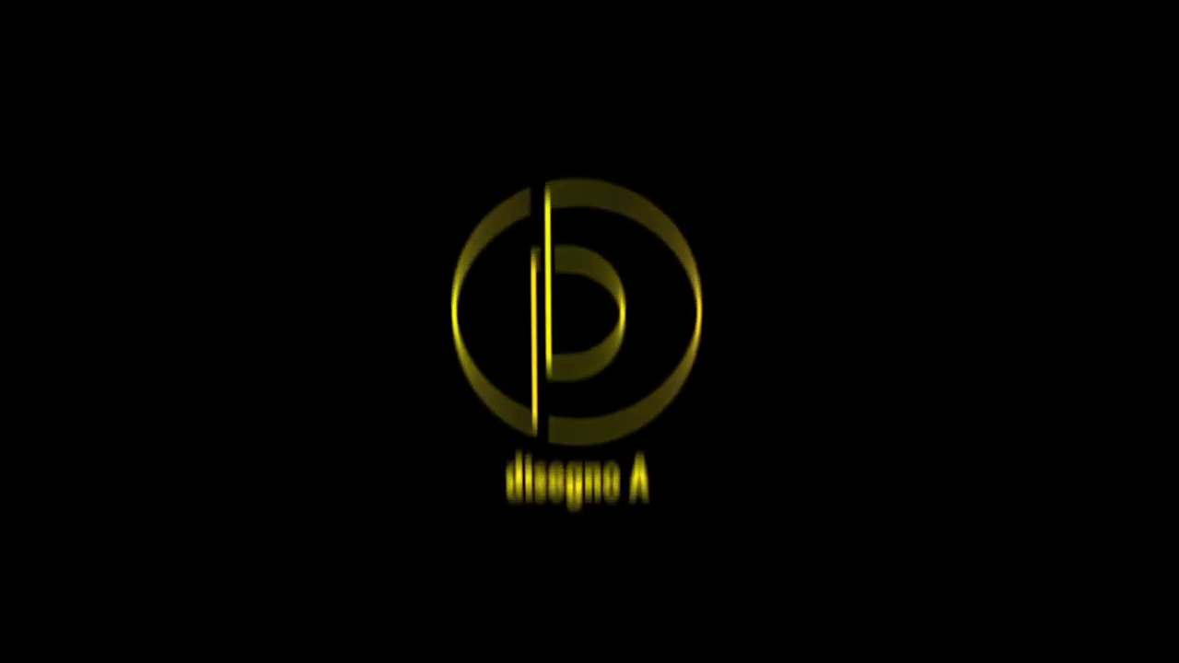
# Step: Cut the man out of Layer 1 with the Remove Background quick action and add an empty layer beneath
pyautogui.press('v')
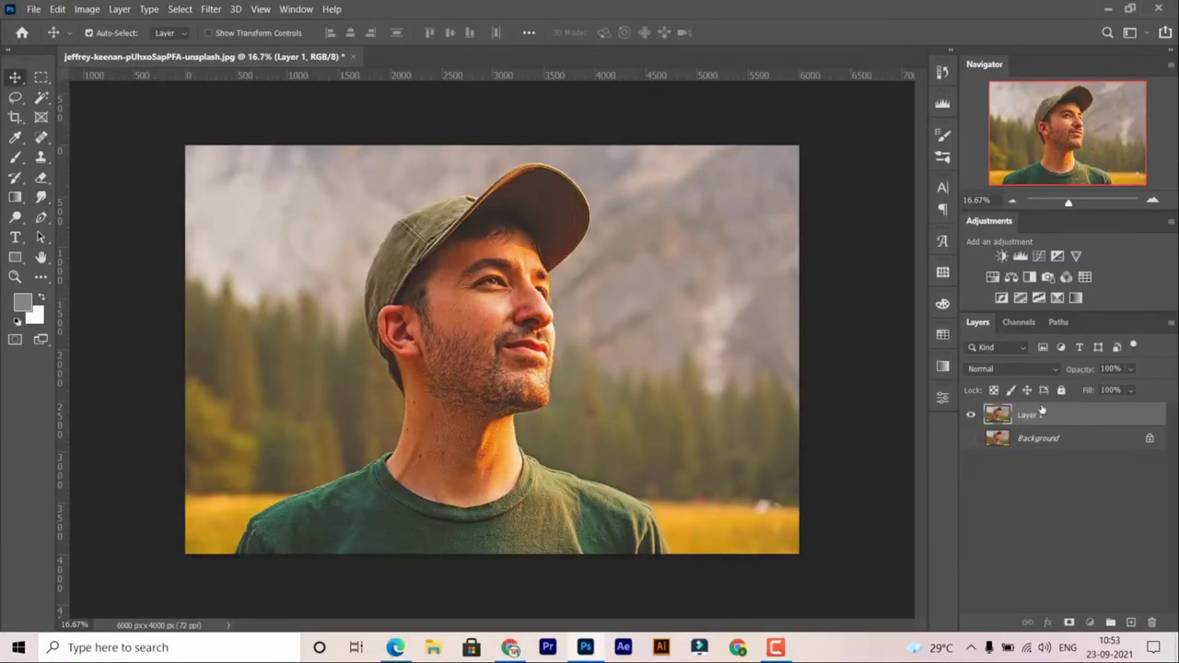
pyautogui.click(331, 9)
pyautogui.click(369, 21)
pyautogui.click(486, 203)
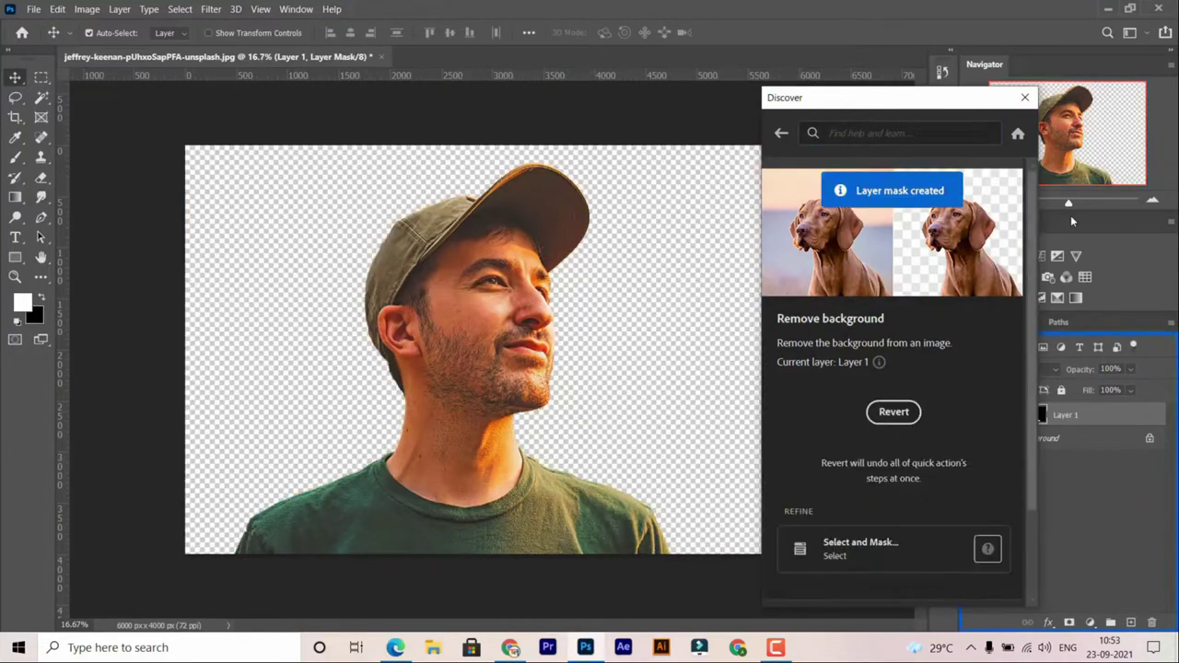
pyautogui.click(1132, 623)
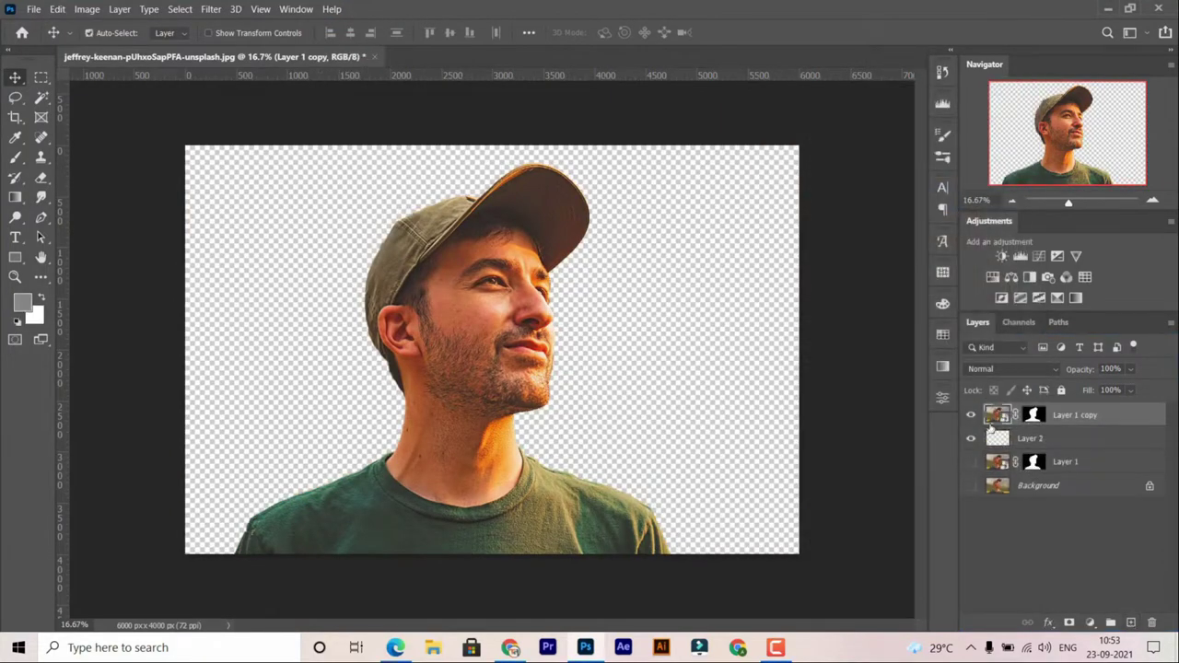
pyautogui.click(41, 197)
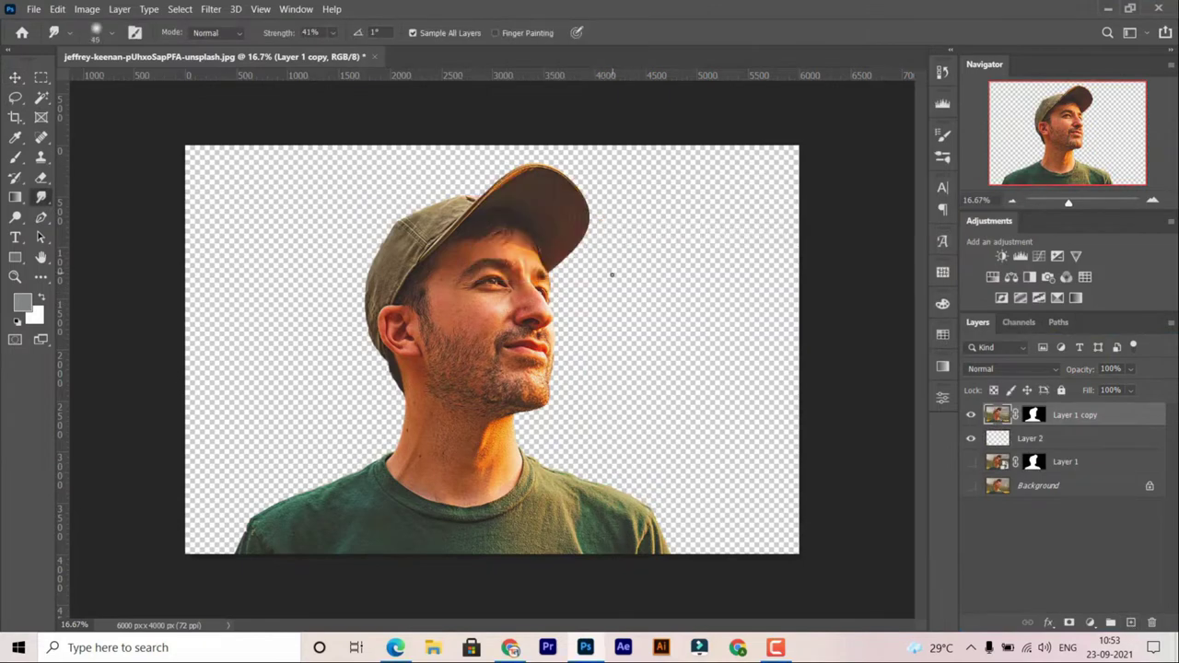
# Step: Enlarge the soft round smudge brush to 200 px at 0% hardness and zoom in on the face
pyautogui.press(']')
pyautogui.press('super')
pyautogui.press('super')
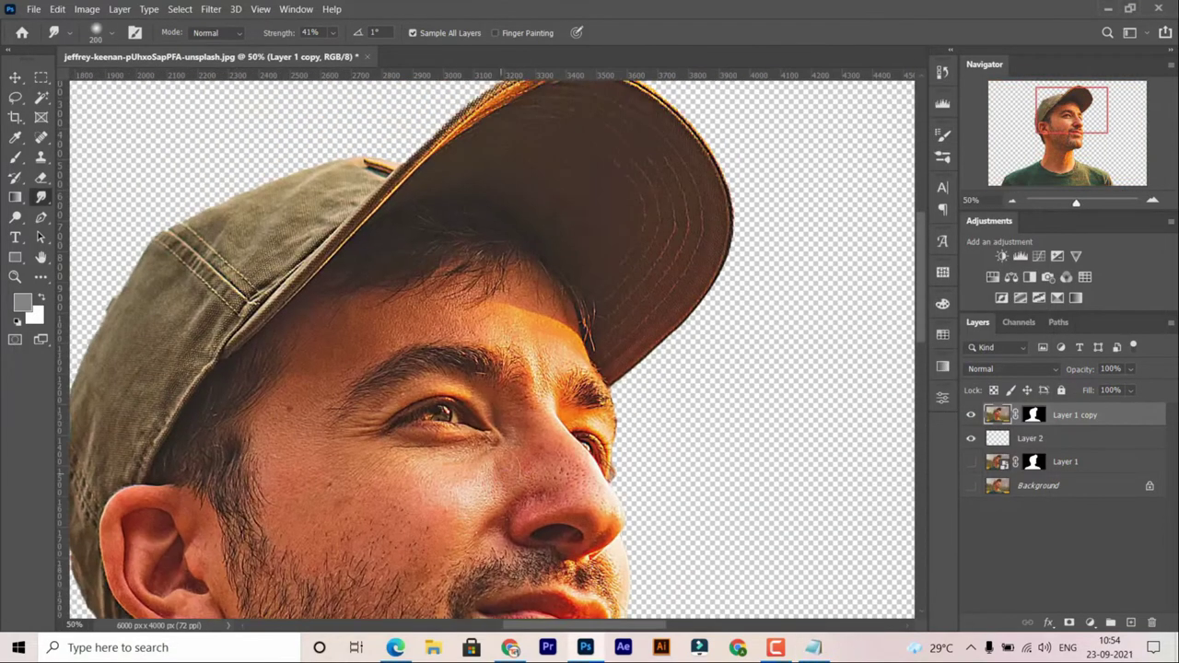
pyautogui.hotkey('ctrl', '+')
pyautogui.hotkey('ctrl', '+')
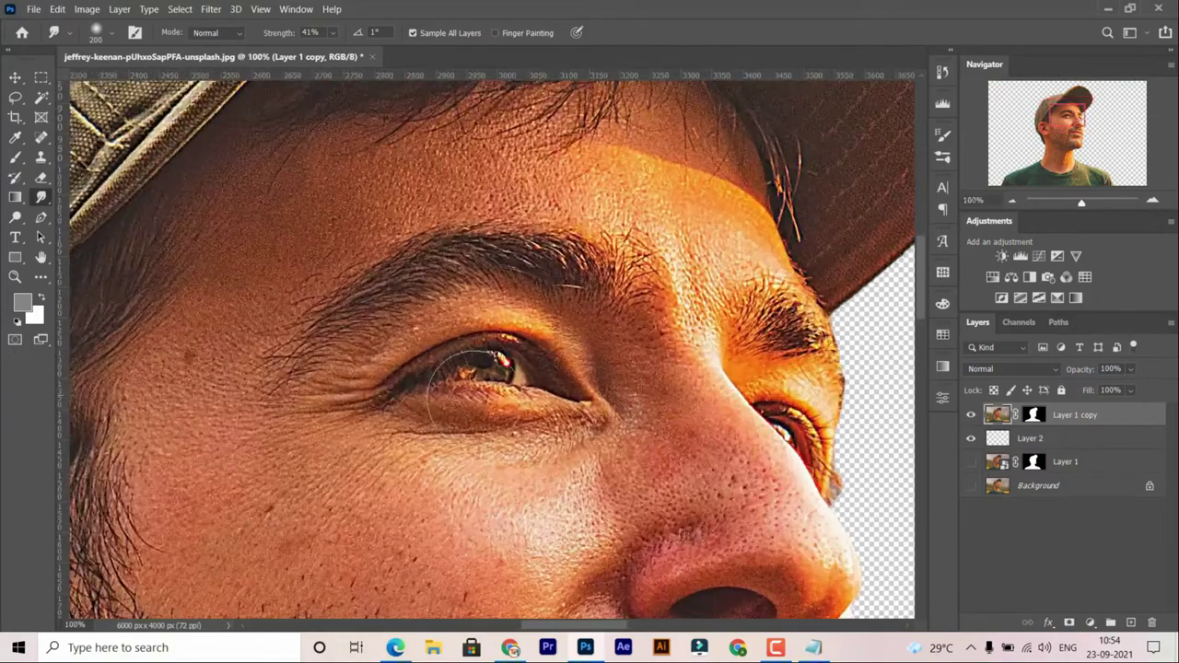
pyautogui.press('[')
pyautogui.press('[')
pyautogui.press('[')
# Step: Lay broad 41%-strength smudge strokes across the cheek skin
pyautogui.moveTo(391, 216)
pyautogui.mouseDown()
pyautogui.moveTo(514, 224)
pyautogui.moveTo(295, 406)
pyautogui.moveTo(413, 387)
pyautogui.mouseUp()
pyautogui.scroll(-2, 295, 414)
pyautogui.scroll(-2, 412, 388)
pyautogui.moveTo(388, 426)
pyautogui.mouseDown()
pyautogui.moveTo(486, 341)
pyautogui.moveTo(645, 405)
pyautogui.mouseUp()
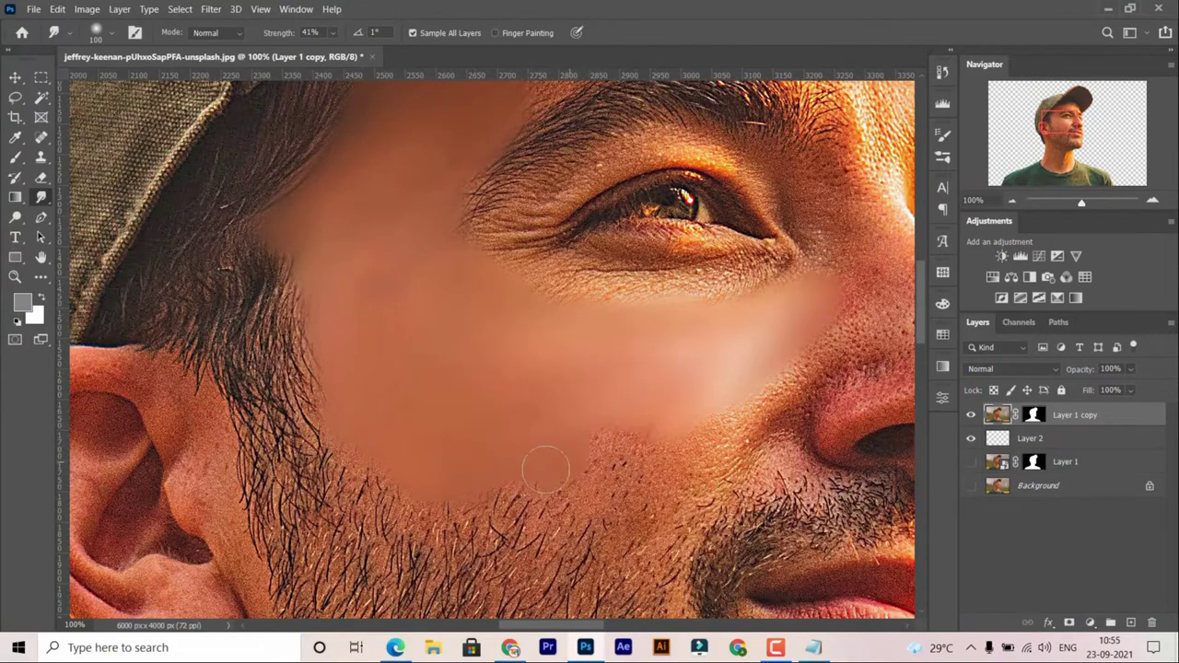
pyautogui.scroll(-2, 540, 469)
pyautogui.scroll(-2, 596, 414)
pyautogui.moveTo(738, 276)
pyautogui.mouseDown()
pyautogui.moveTo(608, 433)
pyautogui.moveTo(396, 350)
pyautogui.mouseUp()
pyautogui.scroll(5, 553, 461)
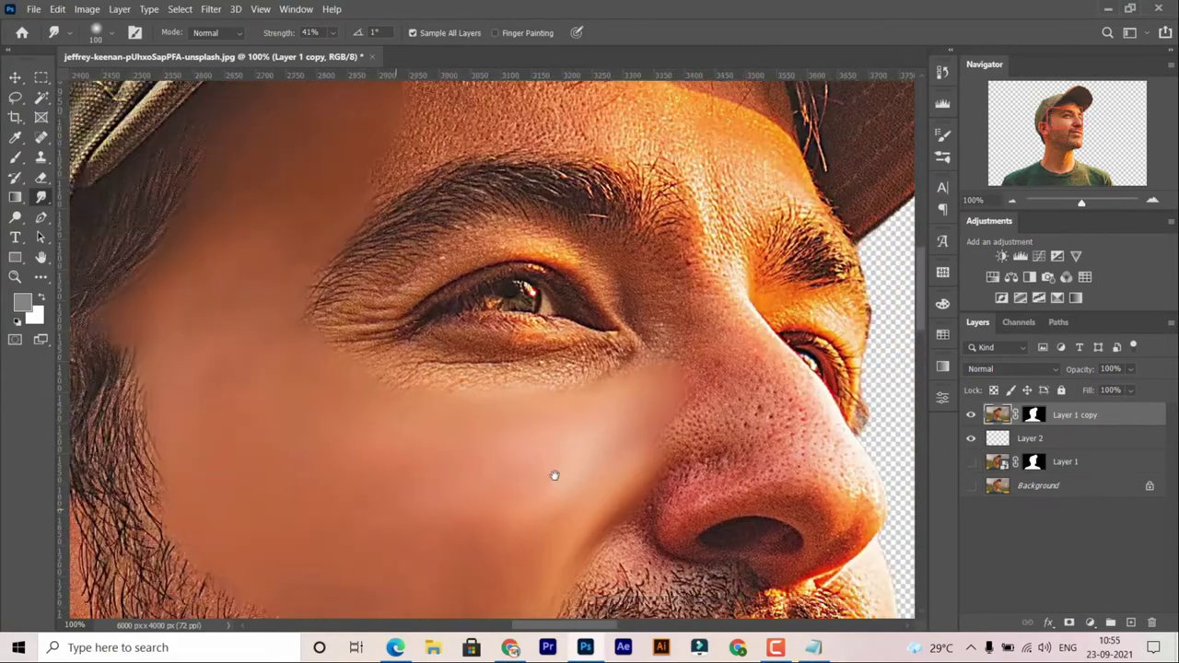
pyautogui.scroll(3, 408, 453)
pyautogui.scroll(2, 395, 264)
# Step: Smooth the forehead skin and the area between the brows at 200% zoom
pyautogui.moveTo(395, 264); pyautogui.dragTo(645, 314)
pyautogui.hscroll(3, 572, 304)
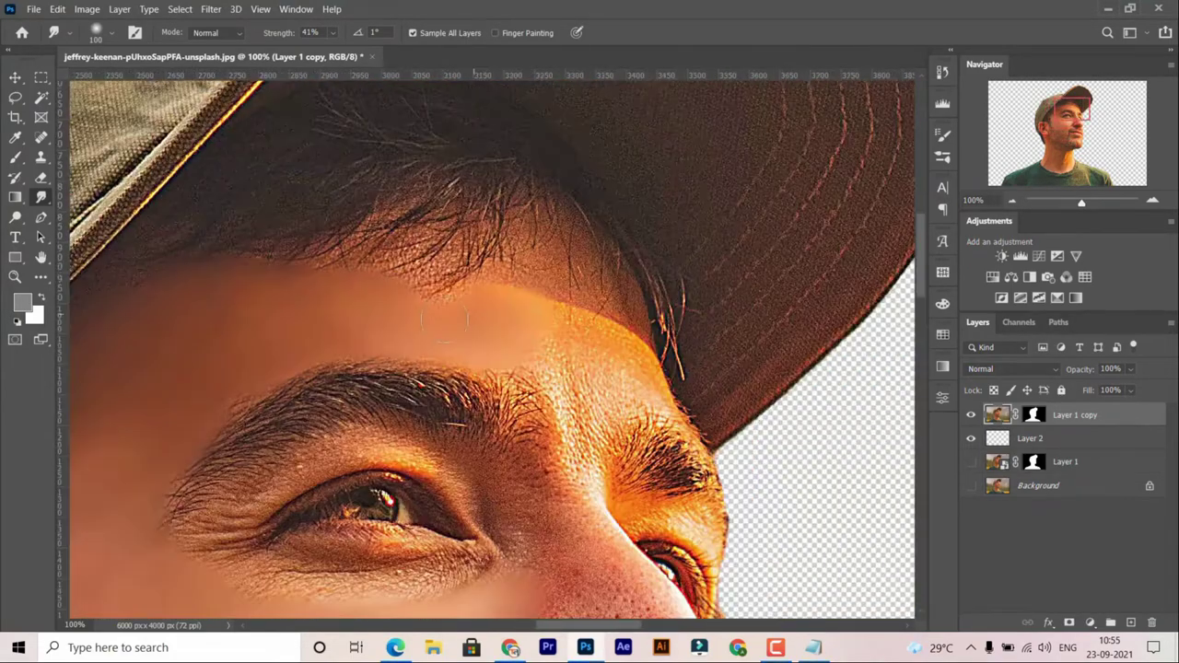
pyautogui.moveTo(516, 230); pyautogui.dragTo(558, 300)
pyautogui.scroll(-2, 557, 300)
pyautogui.hotkey('ctrl', '+')
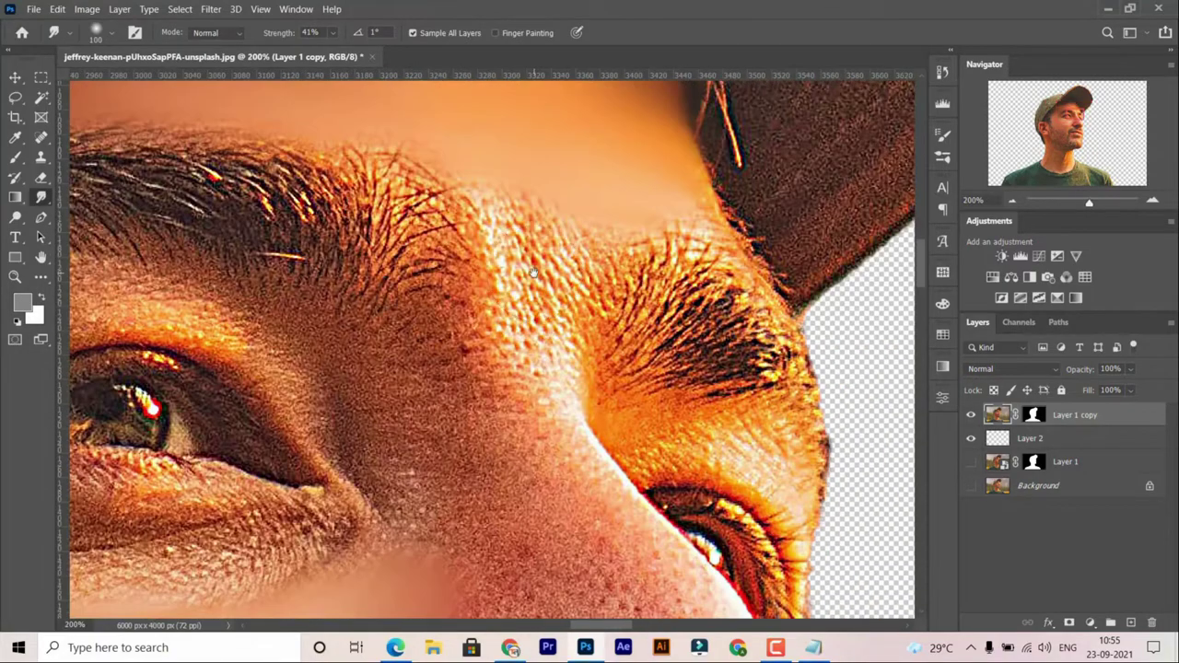
pyautogui.moveTo(433, 203)
pyautogui.mouseDown()
pyautogui.moveTo(513, 284)
pyautogui.moveTo(506, 377)
pyautogui.mouseUp()
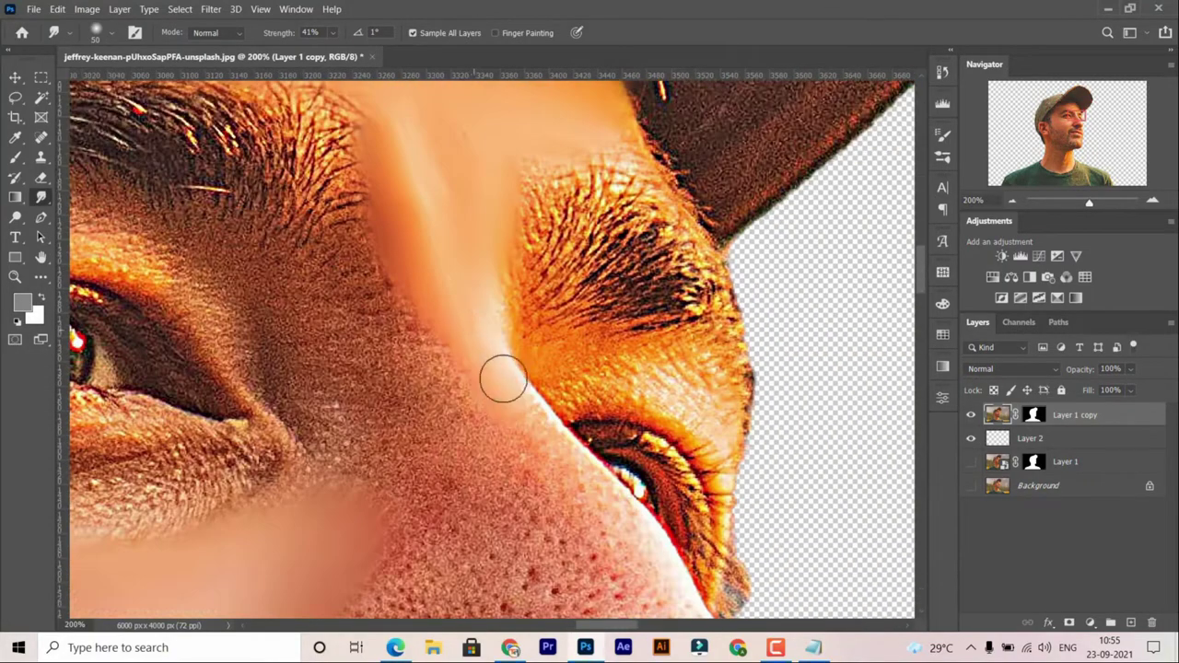
pyautogui.hotkey('ctrl', '-')
# Step: Smudge away the textured skin beside the nostril, then zoom back to 200%
pyautogui.scroll(-2, 590, 546)
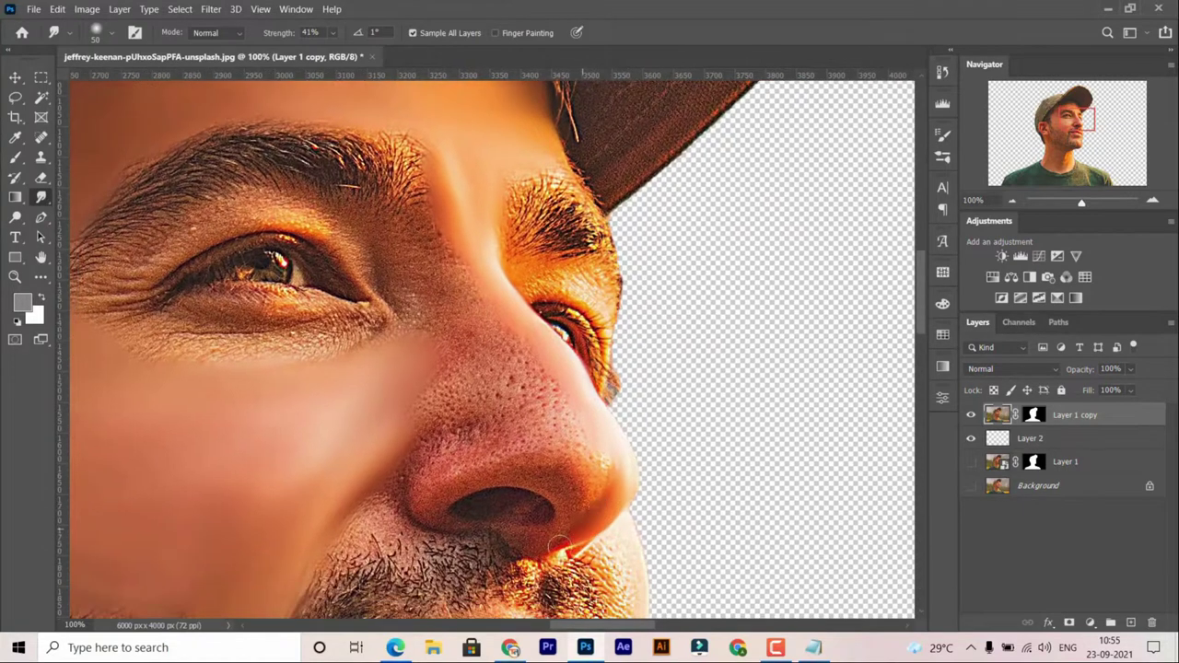
pyautogui.scroll(3, 472, 364)
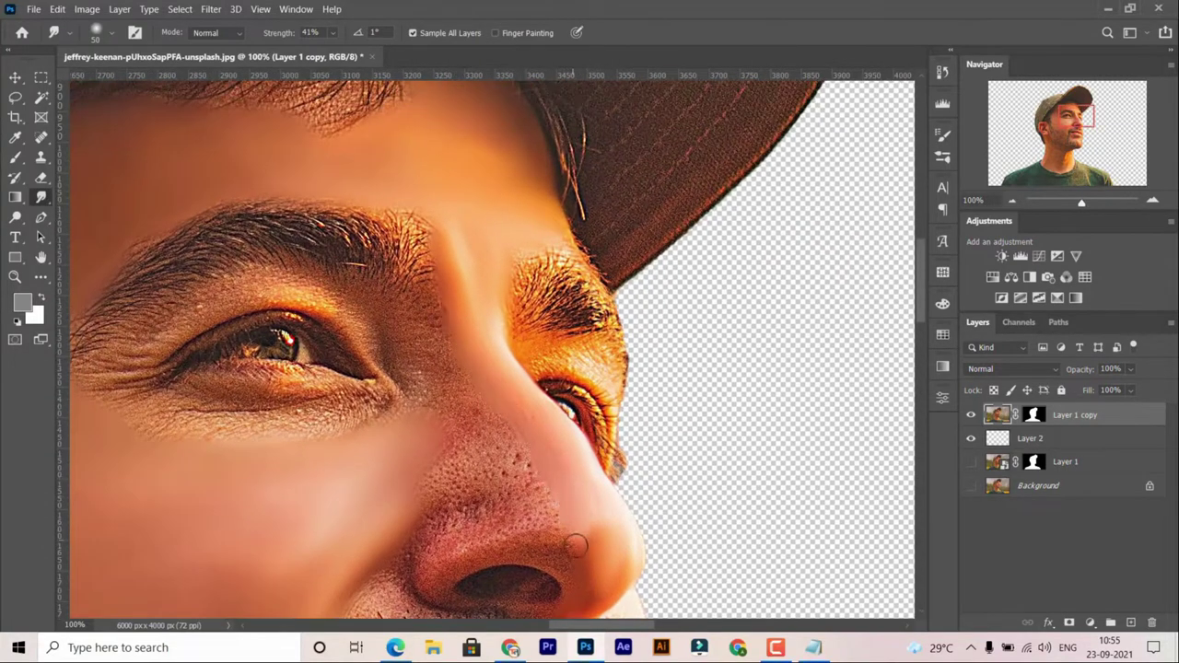
pyautogui.scroll(1, 576, 546)
pyautogui.scroll(-1, 551, 508)
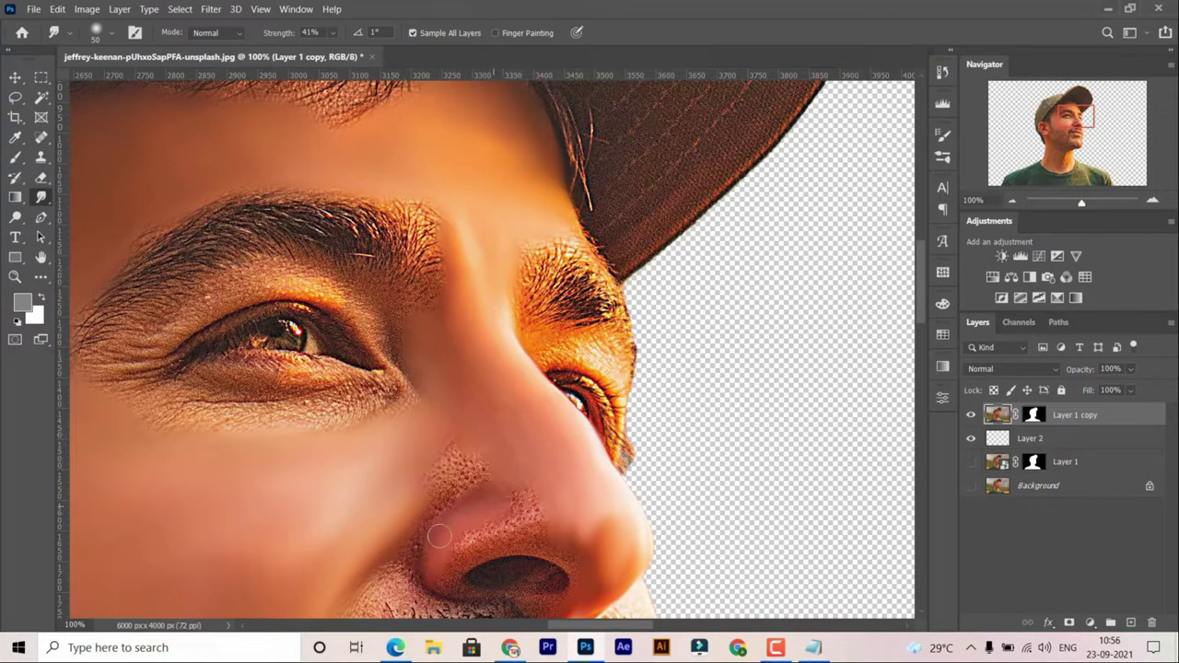
pyautogui.scroll(1, 579, 495)
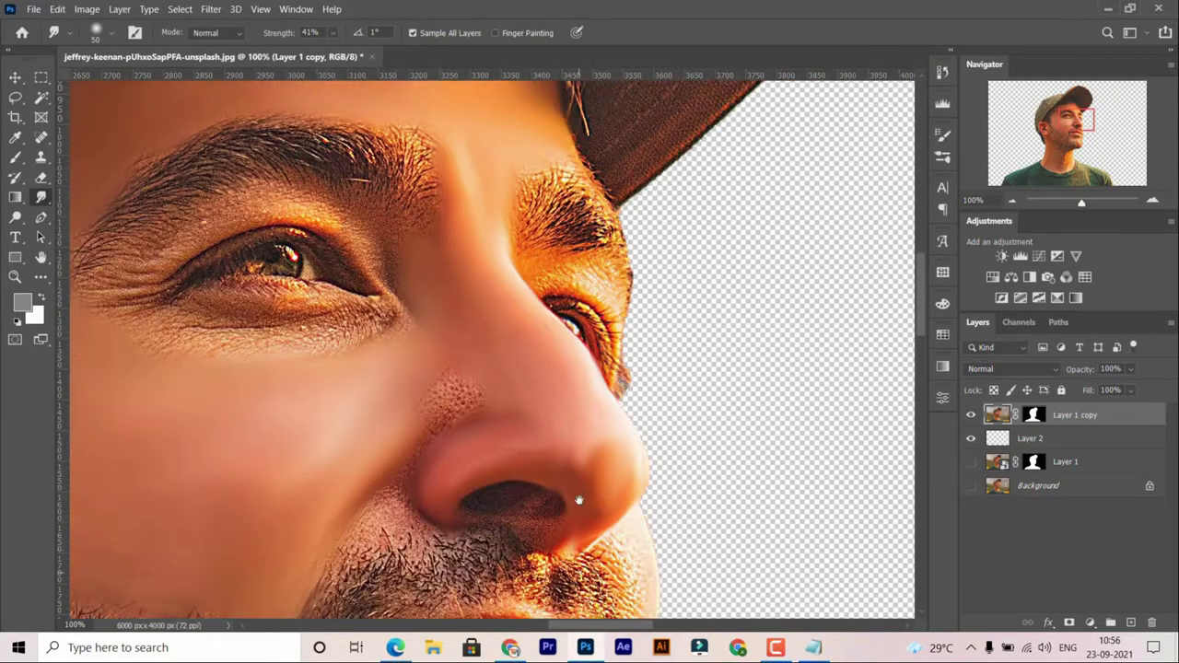
pyautogui.scroll(1, 579, 492)
pyautogui.scroll(1, 562, 433)
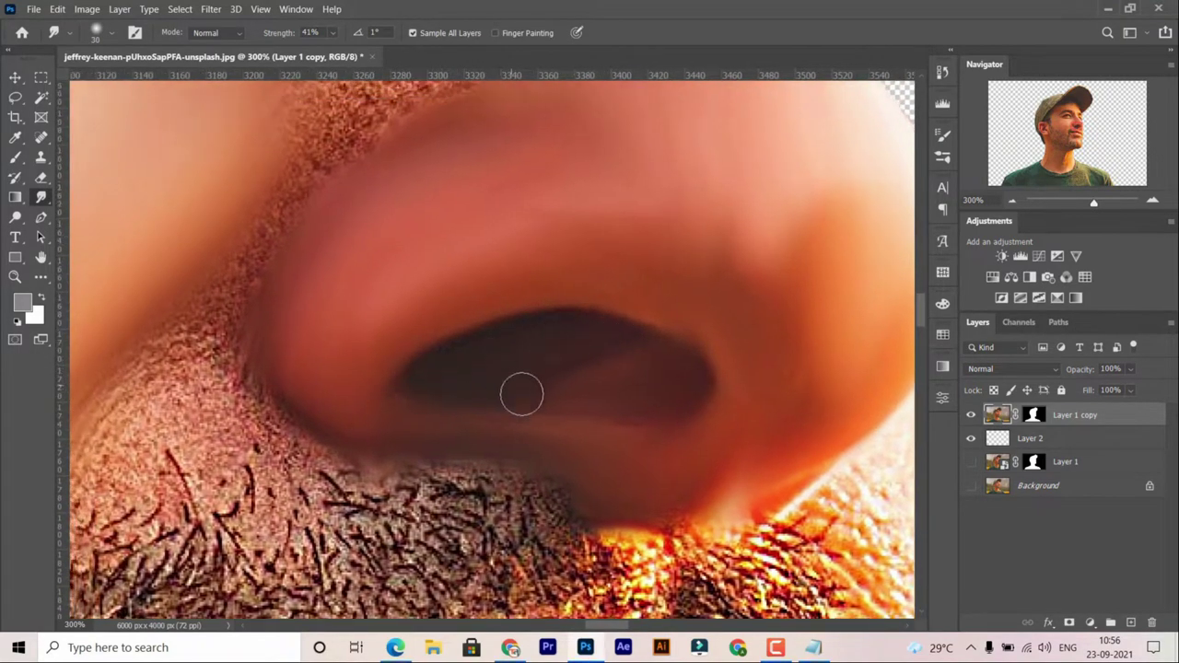
pyautogui.scroll(1, 522, 394)
pyautogui.scroll(1, 758, 319)
pyautogui.scroll(1, 645, 304)
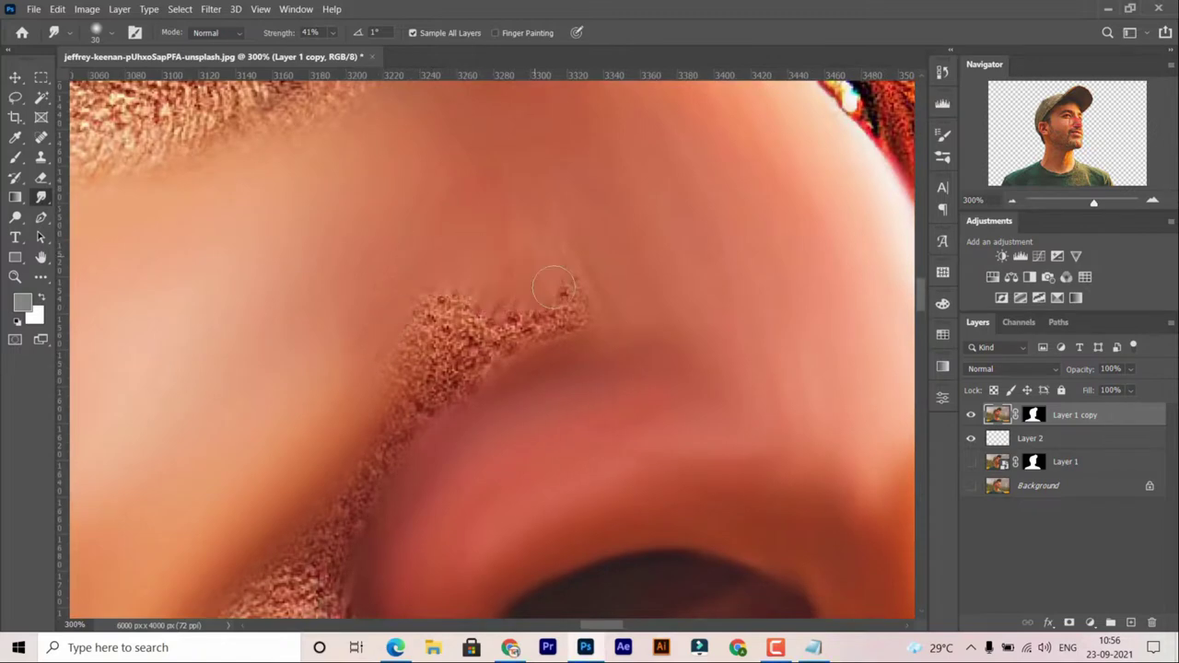
pyautogui.moveTo(553, 289); pyautogui.dragTo(430, 286)
pyautogui.hotkey('ctrl', '-')
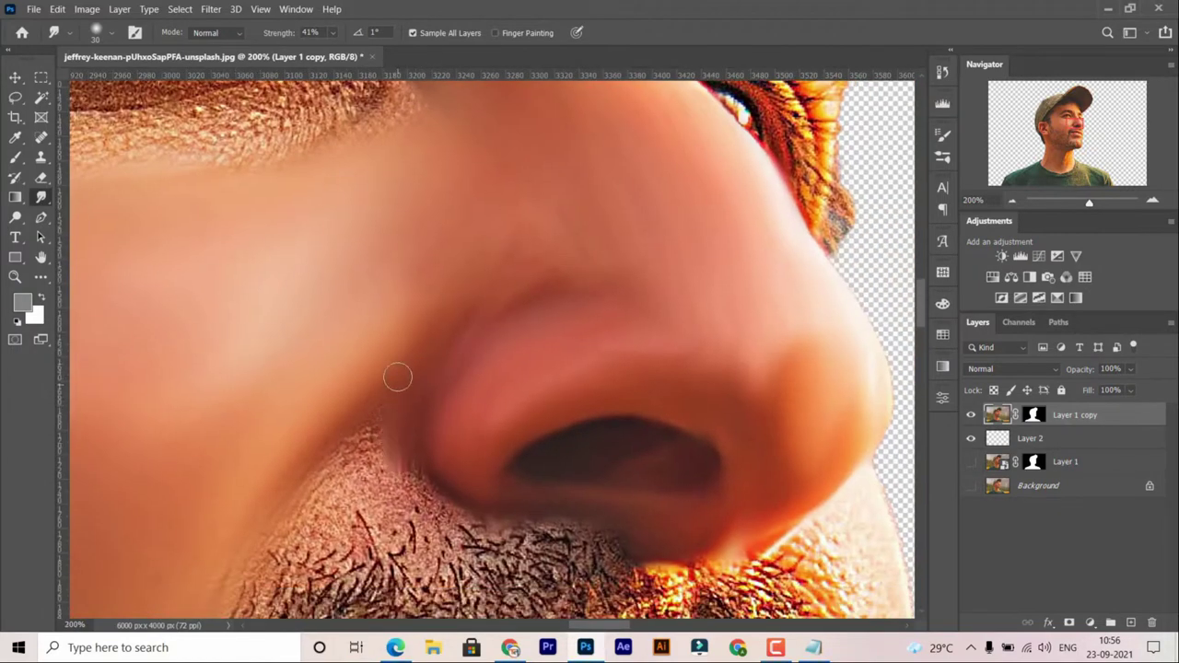
pyautogui.scroll(-2, 414, 353)
pyautogui.scroll(-1, 481, 342)
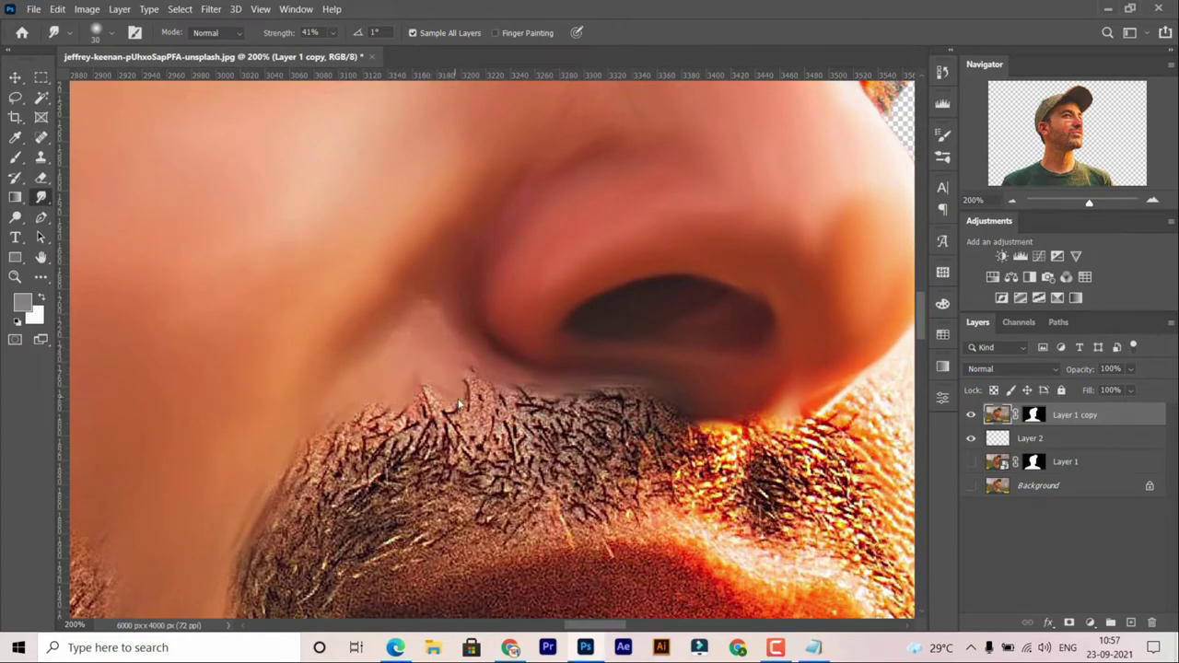
# Step: Save the document as 'smudge paint.psd'
pyautogui.hotkey('ctrl', '-')
pyautogui.hotkey('ctrl', '-')
pyautogui.hotkey('ctrl', 'shift', 's')
pyautogui.write('s')
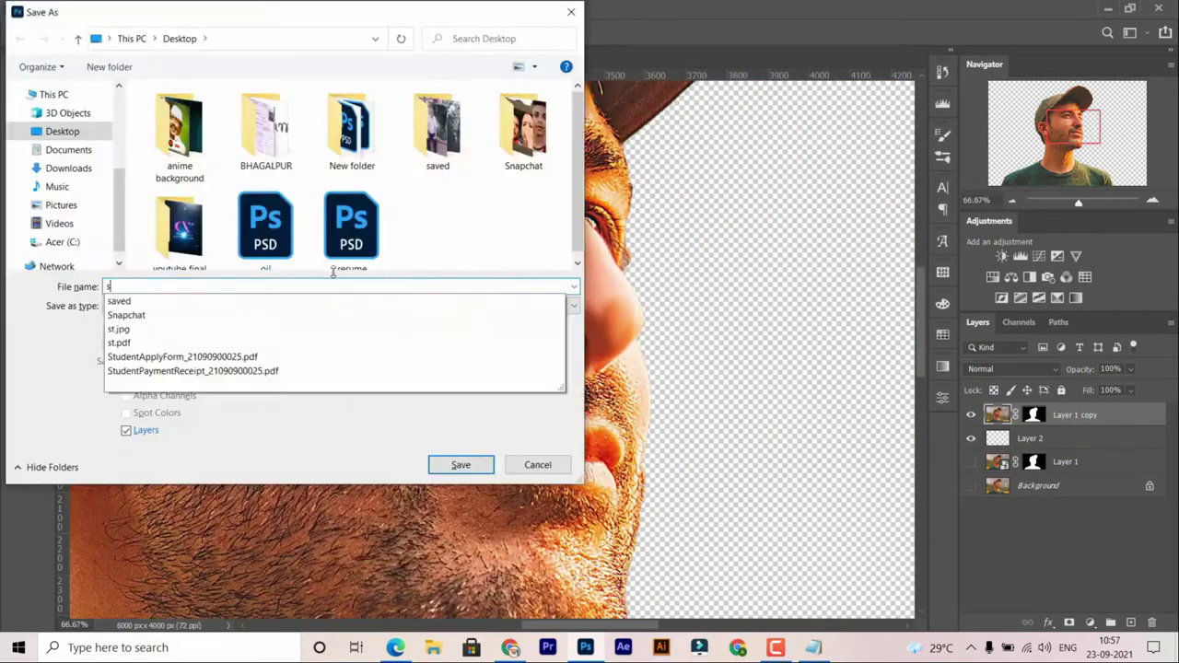
pyautogui.write('mudge paint')
pyautogui.press('Return')
# Step: Smooth the skin beside the eye and the textured skin beneath it
pyautogui.hotkey('ctrl', '+')
pyautogui.hotkey('ctrl', '+')
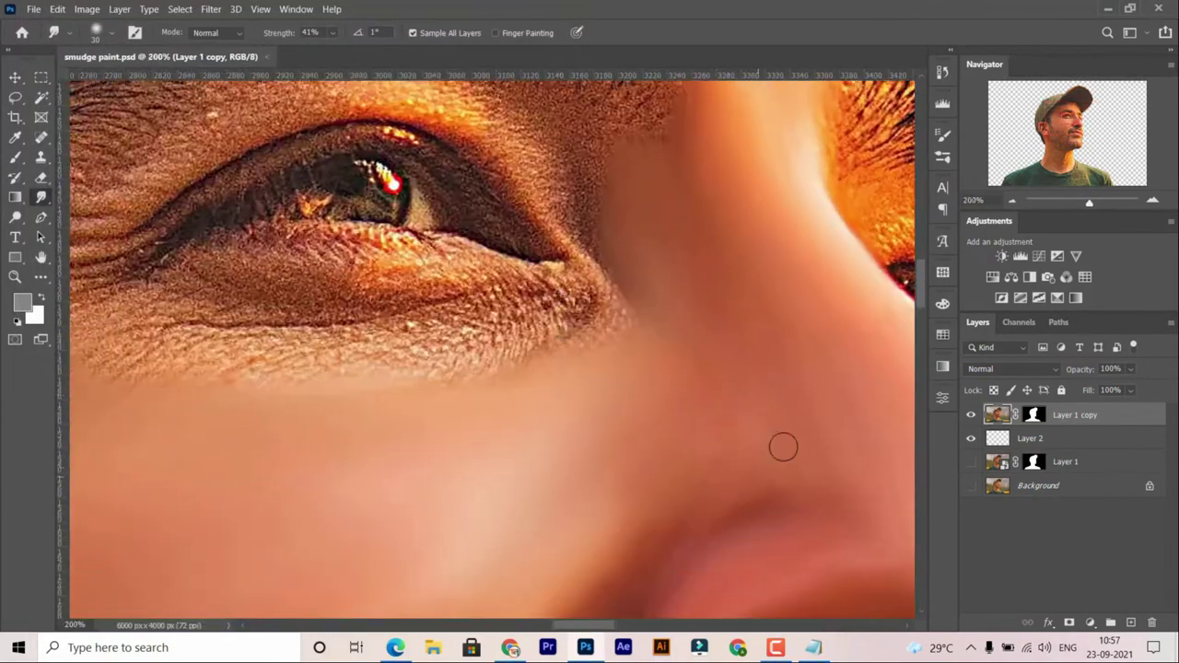
pyautogui.scroll(3, 781, 448)
pyautogui.moveTo(575, 284); pyautogui.dragTo(657, 341)
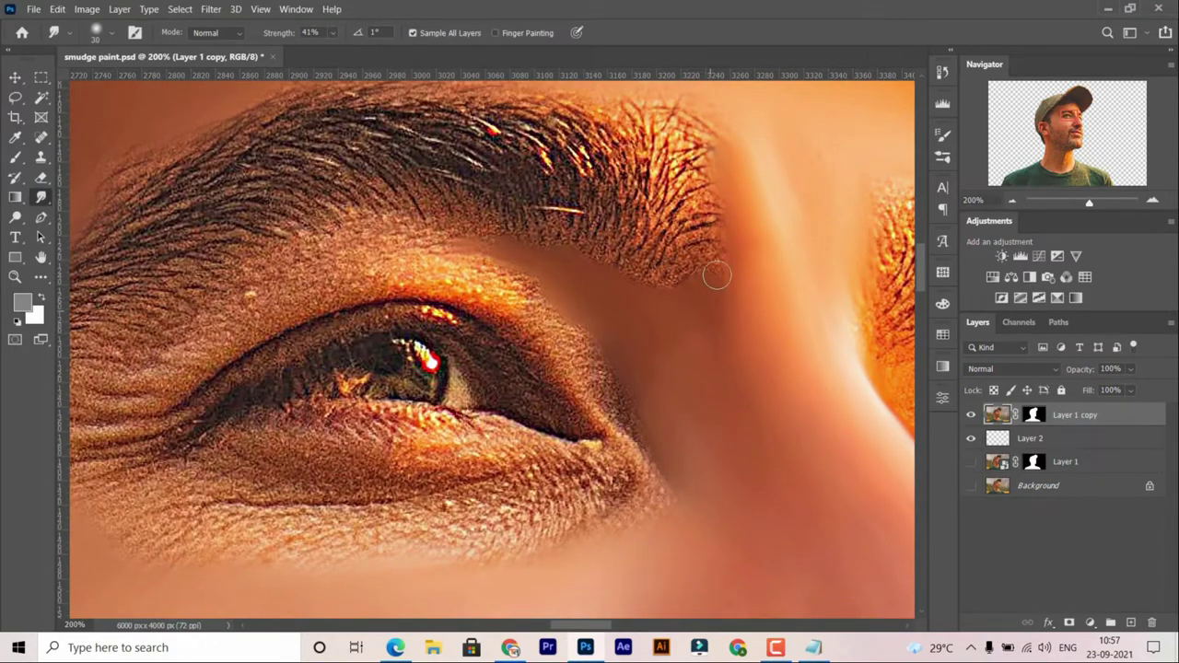
pyautogui.moveTo(714, 189); pyautogui.dragTo(738, 299)
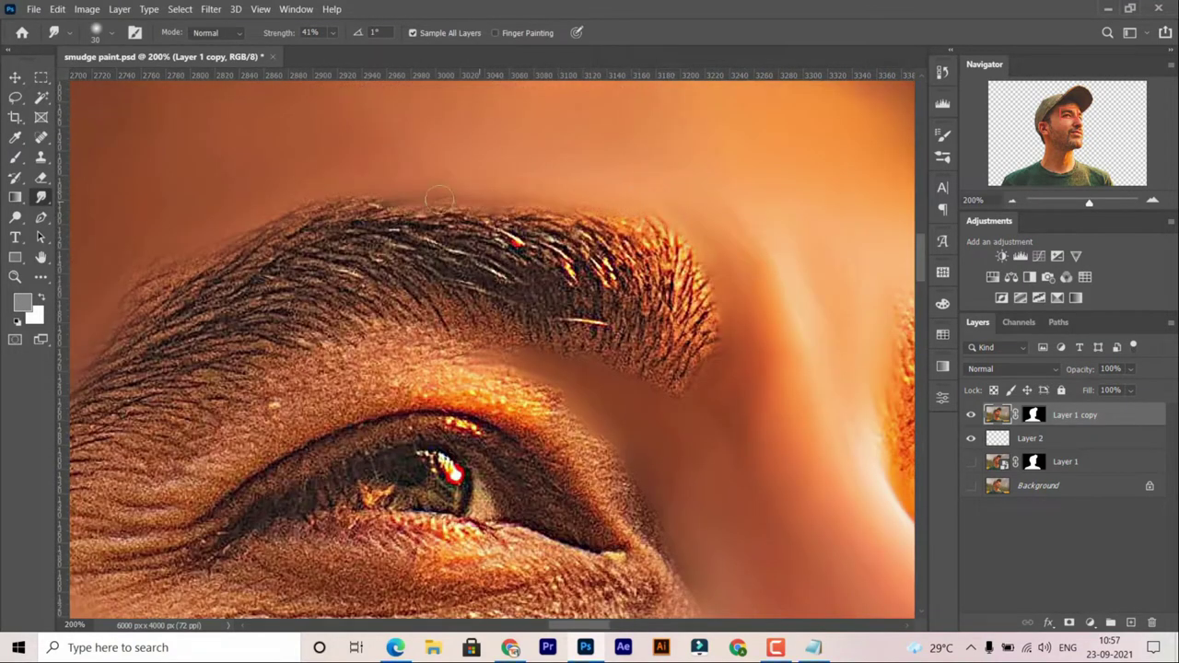
pyautogui.scroll(-2, 377, 250)
pyautogui.scroll(-2, 282, 400)
pyautogui.scroll(-3, 586, 420)
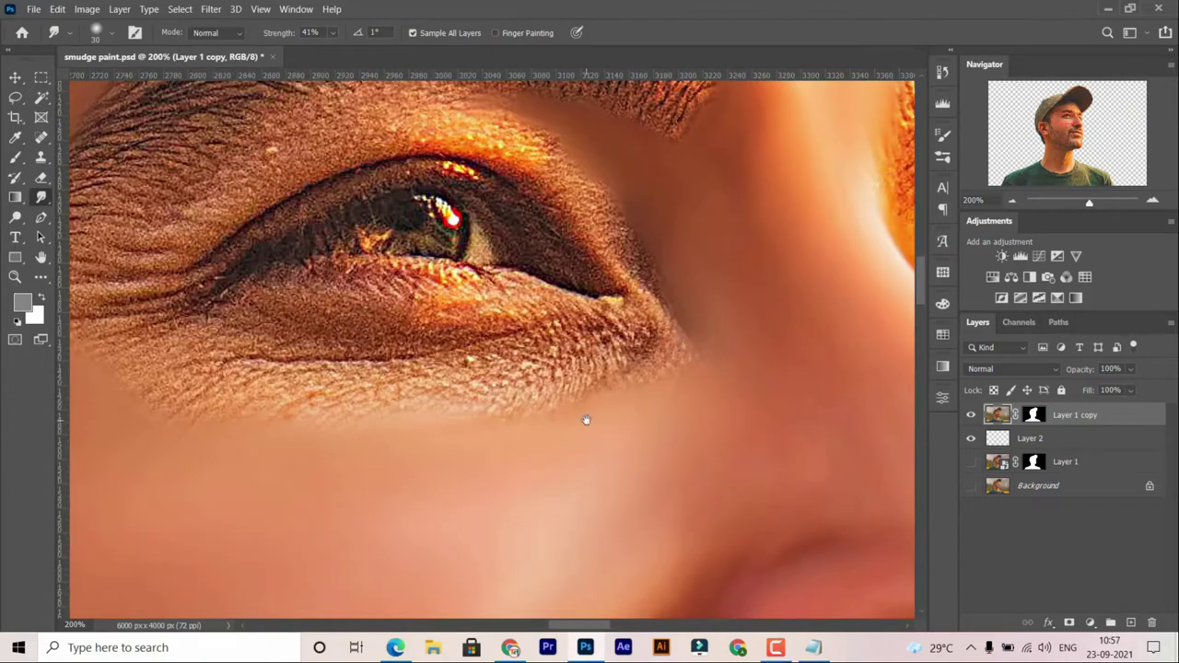
pyautogui.moveTo(642, 353)
pyautogui.mouseDown()
pyautogui.moveTo(471, 363)
pyautogui.moveTo(589, 337)
pyautogui.moveTo(323, 376)
pyautogui.moveTo(511, 392)
pyautogui.mouseUp()
# Step: Smudge the skin above the eye, the eyelid crease and the outer eye corner
pyautogui.hscroll(-5, 512, 392)
pyautogui.scroll(2, 511, 393)
pyautogui.scroll(1, 593, 448)
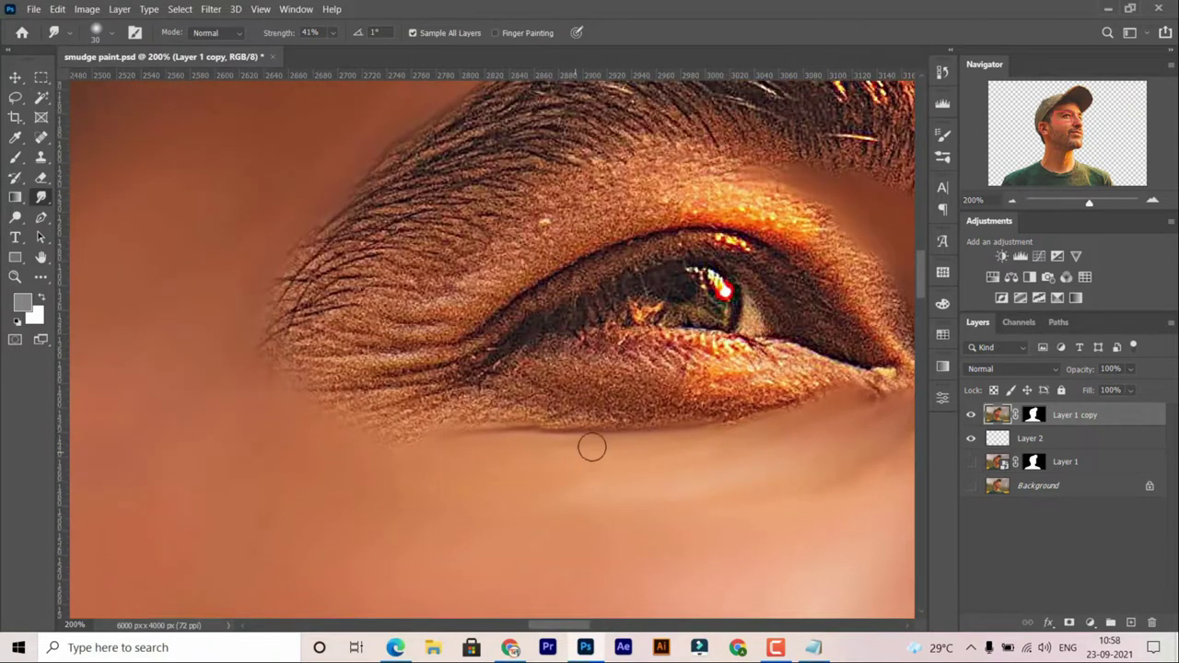
pyautogui.scroll(-3, 449, 462)
pyautogui.scroll(4, 558, 445)
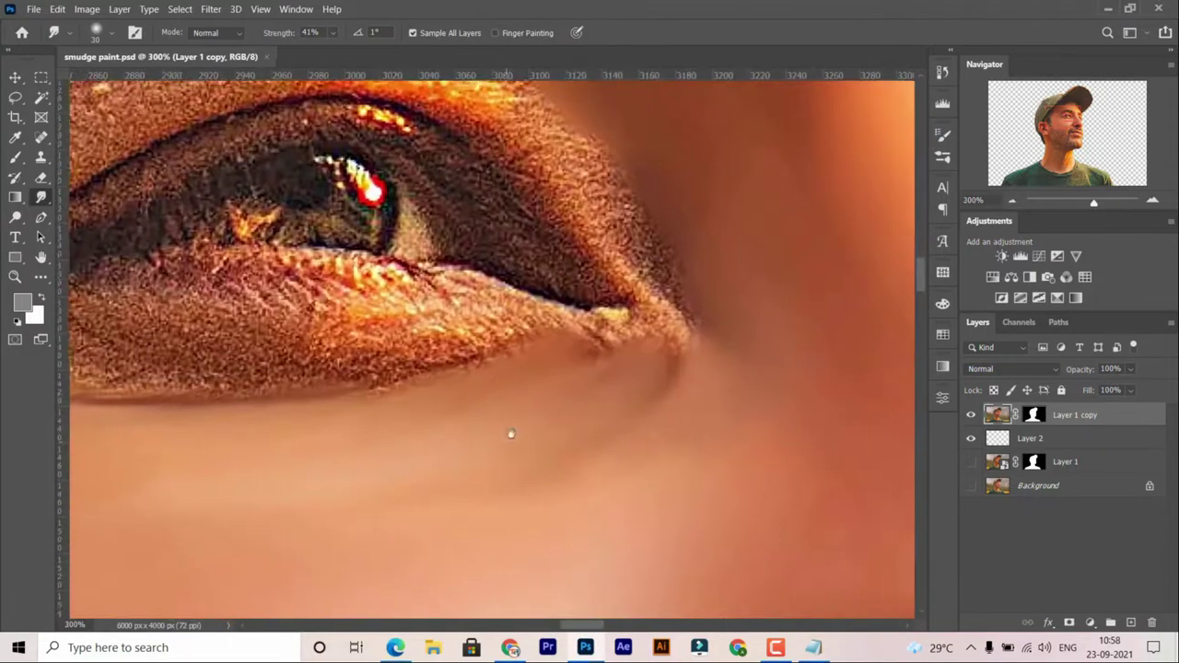
pyautogui.scroll(2, 610, 195)
pyautogui.scroll(2, 632, 271)
pyautogui.scroll(1, 614, 281)
pyautogui.moveTo(614, 282)
pyautogui.mouseDown()
pyautogui.moveTo(400, 200)
pyautogui.moveTo(616, 287)
pyautogui.mouseUp()
pyautogui.hscroll(-3, 616, 287)
pyautogui.moveTo(442, 277)
pyautogui.mouseDown()
pyautogui.moveTo(276, 295)
pyautogui.moveTo(772, 334)
pyautogui.moveTo(854, 452)
pyautogui.moveTo(658, 421)
pyautogui.moveTo(569, 447)
pyautogui.moveTo(433, 374)
pyautogui.moveTo(547, 467)
pyautogui.moveTo(495, 495)
pyautogui.moveTo(289, 512)
pyautogui.moveTo(506, 467)
pyautogui.mouseUp()
# Step: Smooth the skin under the lower lashes and blend the lashes and upper lid into streaks
pyautogui.scroll(-2, 771, 334)
pyautogui.hscroll(-2, 569, 448)
pyautogui.hscroll(-1, 495, 495)
pyautogui.hscroll(-2, 498, 476)
pyautogui.hscroll(-2, 506, 466)
pyautogui.hscroll(-2, 746, 387)
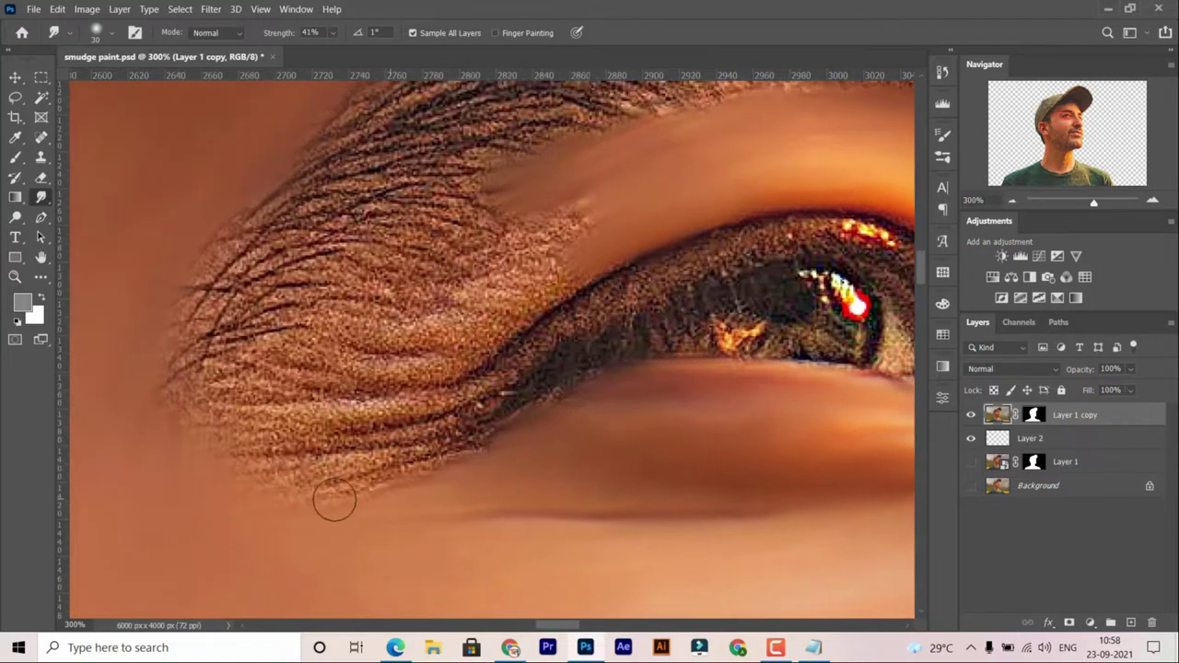
pyautogui.moveTo(332, 497); pyautogui.dragTo(240, 472)
pyautogui.hscroll(-2, 241, 472)
pyautogui.moveTo(415, 341)
pyautogui.mouseDown()
pyautogui.moveTo(632, 218)
pyautogui.moveTo(481, 377)
pyautogui.moveTo(338, 381)
pyautogui.moveTo(280, 477)
pyautogui.moveTo(467, 335)
pyautogui.mouseUp()
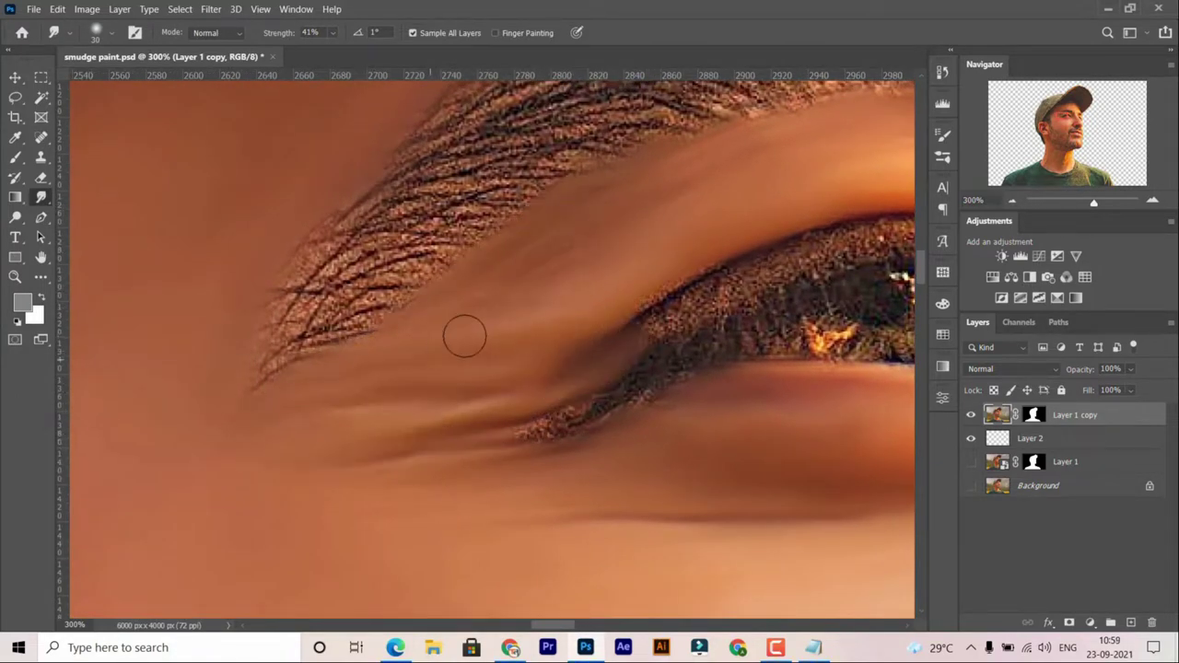
# Step: Smudge the iris into a smooth brown disc, save, and zoom out
pyautogui.hscroll(2, 467, 334)
pyautogui.scroll(2, 558, 277)
pyautogui.scroll(-2, 387, 434)
pyautogui.hscroll(-1, 387, 434)
pyautogui.scroll(-2, 709, 367)
pyautogui.hscroll(3, 710, 367)
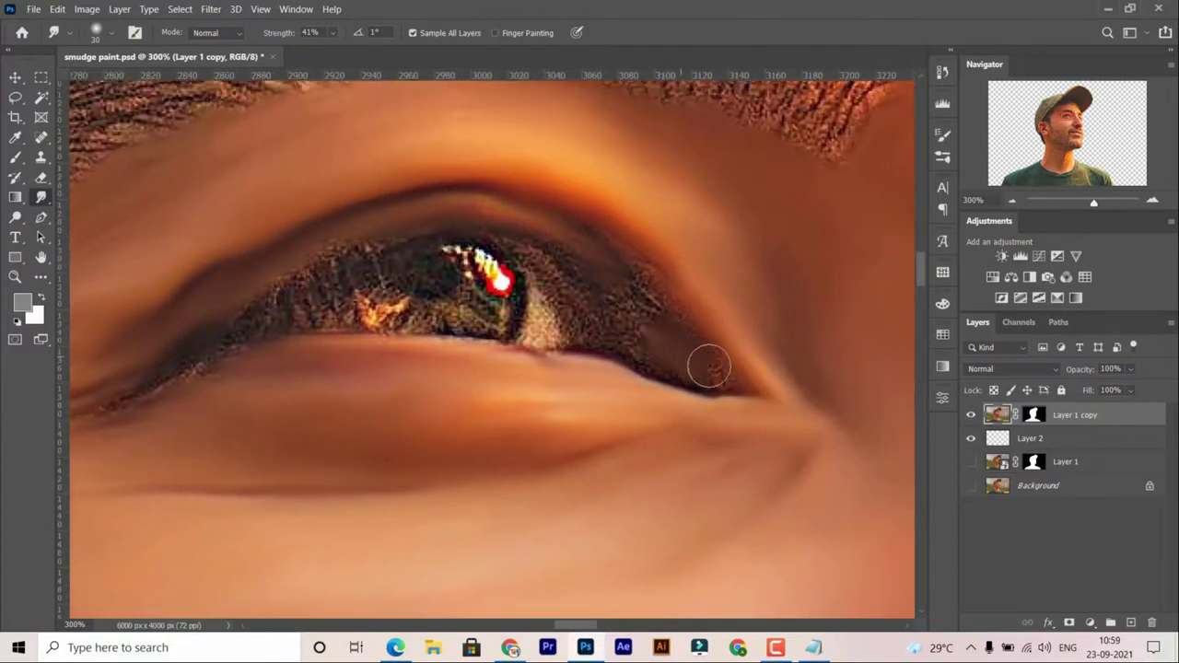
pyautogui.scroll(2, 694, 370)
pyautogui.hscroll(-1, 221, 413)
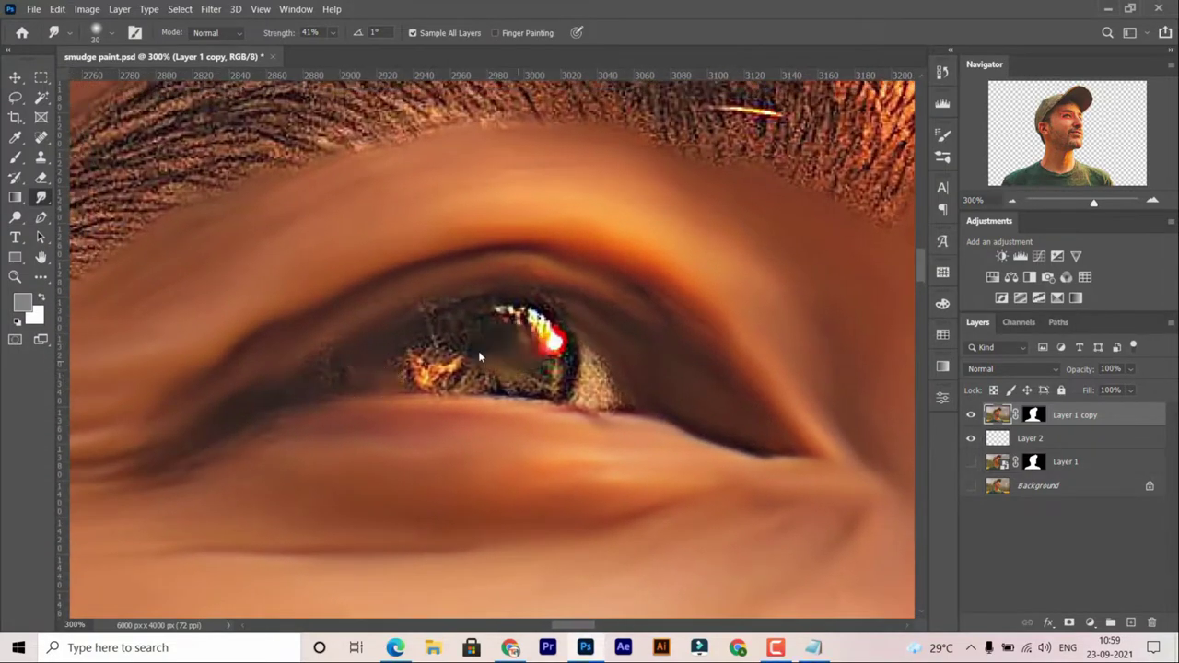
pyautogui.moveTo(544, 355)
pyautogui.mouseDown()
pyautogui.moveTo(438, 347)
pyautogui.moveTo(527, 328)
pyautogui.moveTo(500, 368)
pyautogui.moveTo(609, 387)
pyautogui.mouseUp()
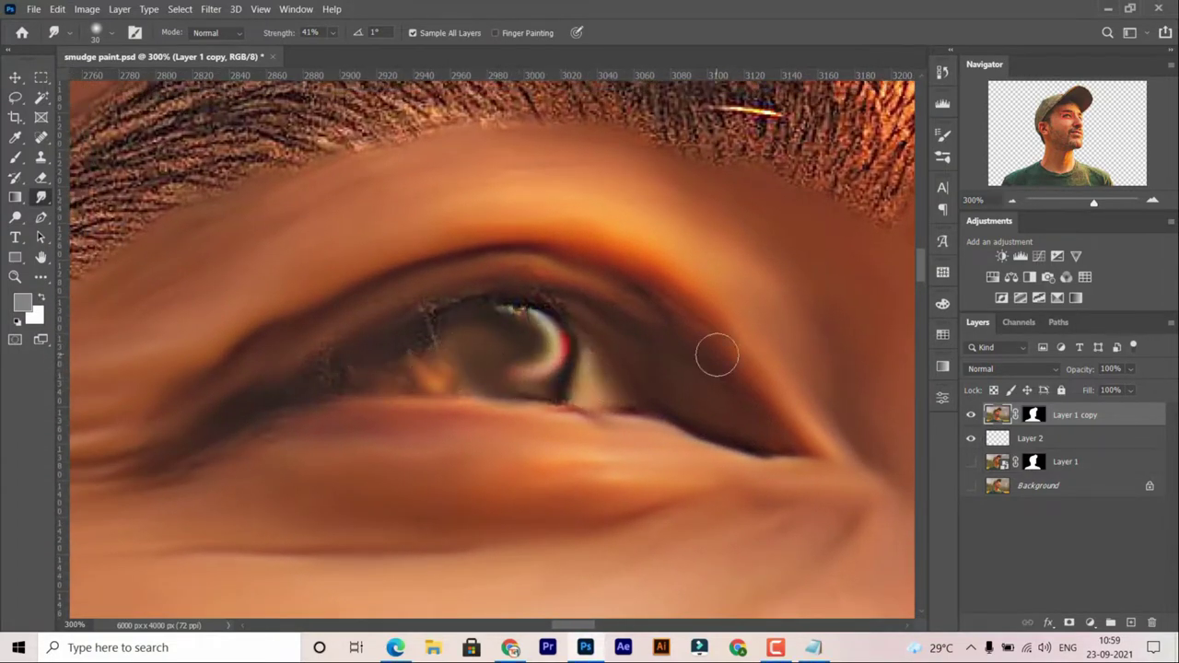
pyautogui.hotkey('ctrl', 's')
pyautogui.hotkey('ctrl', '-')
pyautogui.hotkey('ctrl', '-')
pyautogui.hotkey('ctrl', '-')
# Step: Blend the eyebrow hairs from right end to left end into a dark painted band
pyautogui.scroll(1, 606, 345)
pyautogui.scroll(1, 606, 346)
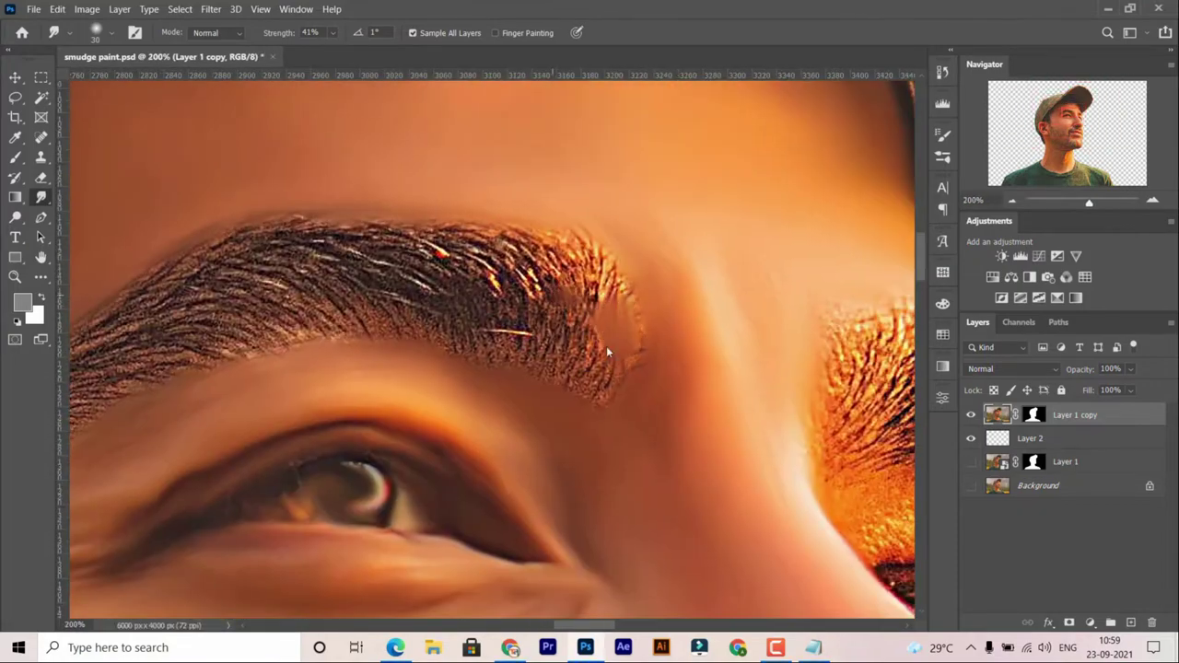
pyautogui.moveTo(512, 262)
pyautogui.mouseDown()
pyautogui.moveTo(405, 277)
pyautogui.moveTo(534, 322)
pyautogui.mouseUp()
pyautogui.moveTo(595, 369)
pyautogui.mouseDown()
pyautogui.moveTo(513, 310)
pyautogui.moveTo(296, 228)
pyautogui.moveTo(392, 327)
pyautogui.mouseUp()
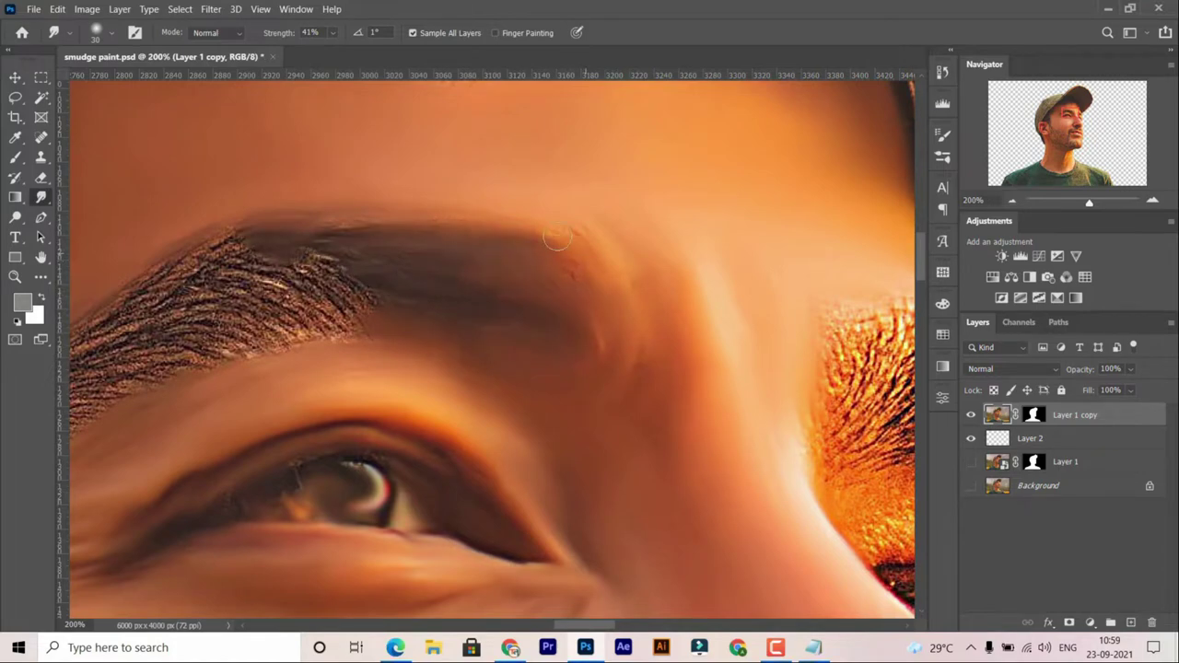
pyautogui.moveTo(558, 238); pyautogui.dragTo(730, 274)
pyautogui.moveTo(442, 327)
pyautogui.mouseDown()
pyautogui.moveTo(267, 285)
pyautogui.moveTo(202, 387)
pyautogui.mouseUp()
pyautogui.moveTo(445, 268)
pyautogui.mouseDown()
pyautogui.moveTo(359, 376)
pyautogui.moveTo(529, 348)
pyautogui.mouseUp()
pyautogui.moveTo(316, 395); pyautogui.dragTo(164, 556)
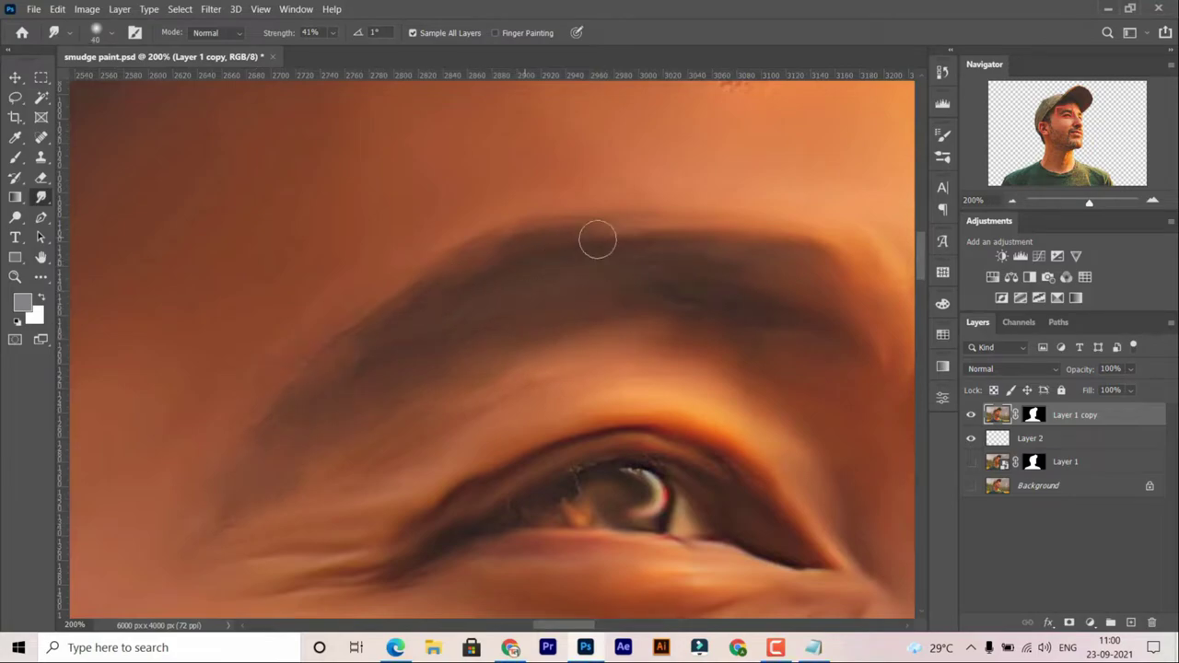
# Step: Try smudging the hair strands at the cap edge, then undo those strokes
pyautogui.moveTo(598, 240)
pyautogui.mouseDown()
pyautogui.moveTo(598, 387)
pyautogui.moveTo(230, 369)
pyautogui.mouseUp()
pyautogui.scroll(2, 461, 350)
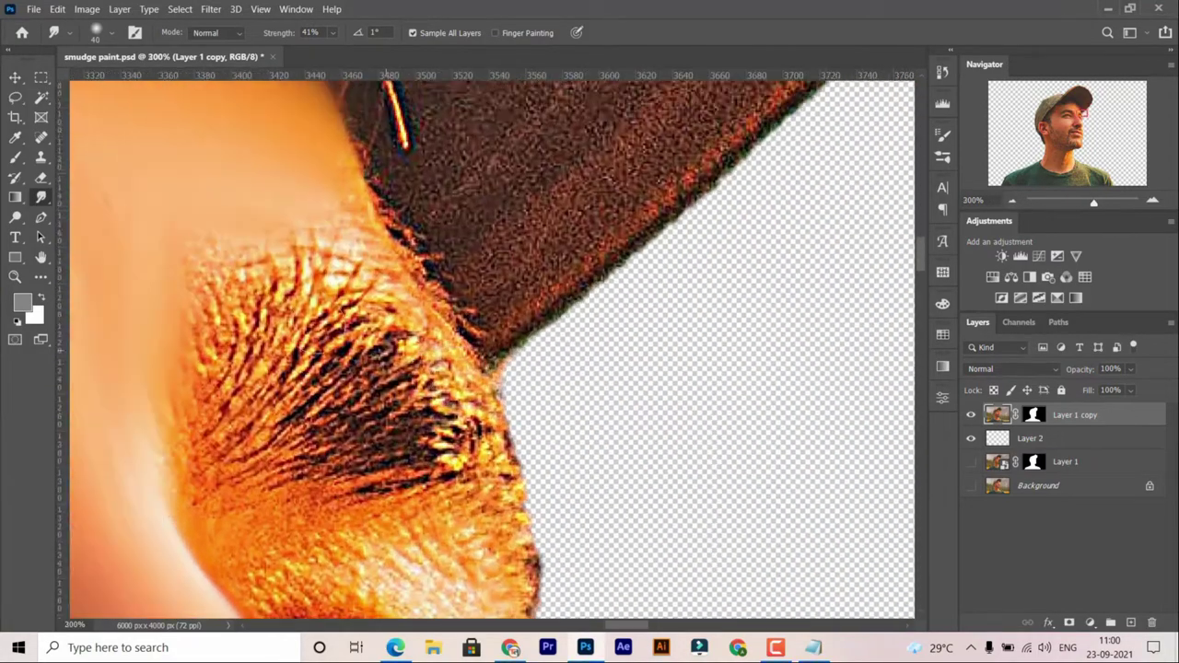
pyautogui.moveTo(350, 239); pyautogui.dragTo(199, 434)
pyautogui.moveTo(369, 304); pyautogui.dragTo(249, 461)
pyautogui.moveTo(489, 423); pyautogui.dragTo(184, 498)
pyautogui.moveTo(516, 516); pyautogui.dragTo(386, 306)
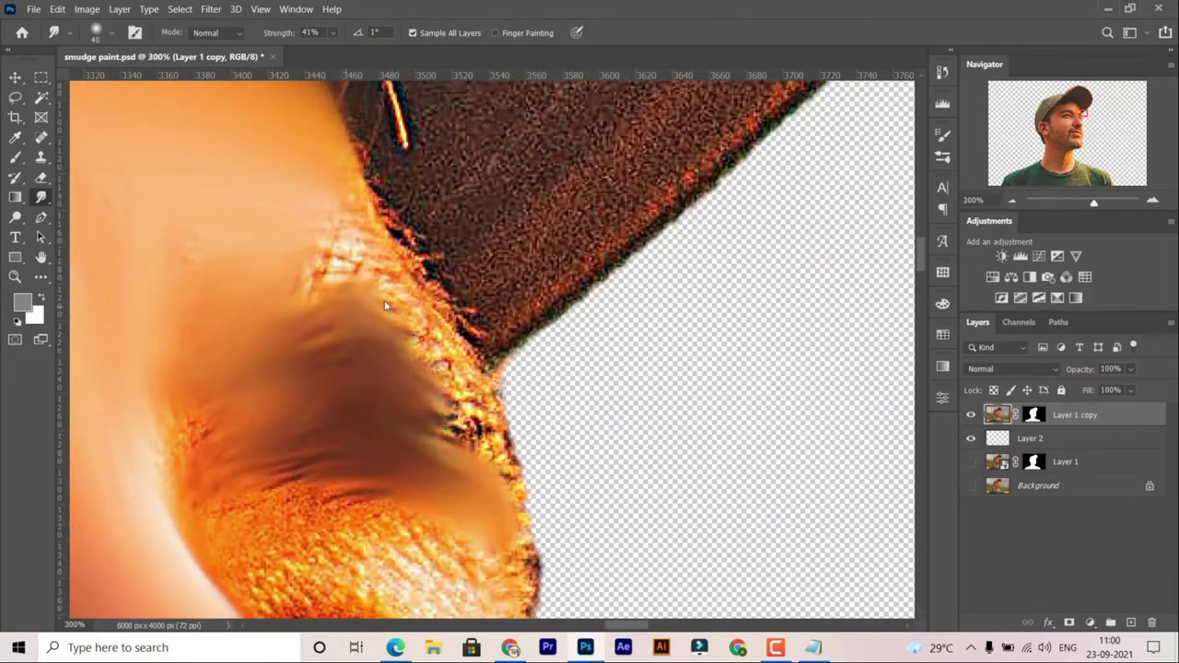
pyautogui.scroll(-1, 386, 306)
pyautogui.hotkey('ctrl', 'z')
# Step: Shrink the smudge brush and make only a small smudge at the hair edge
pyautogui.scroll(3, 386, 332)
pyautogui.press('[')
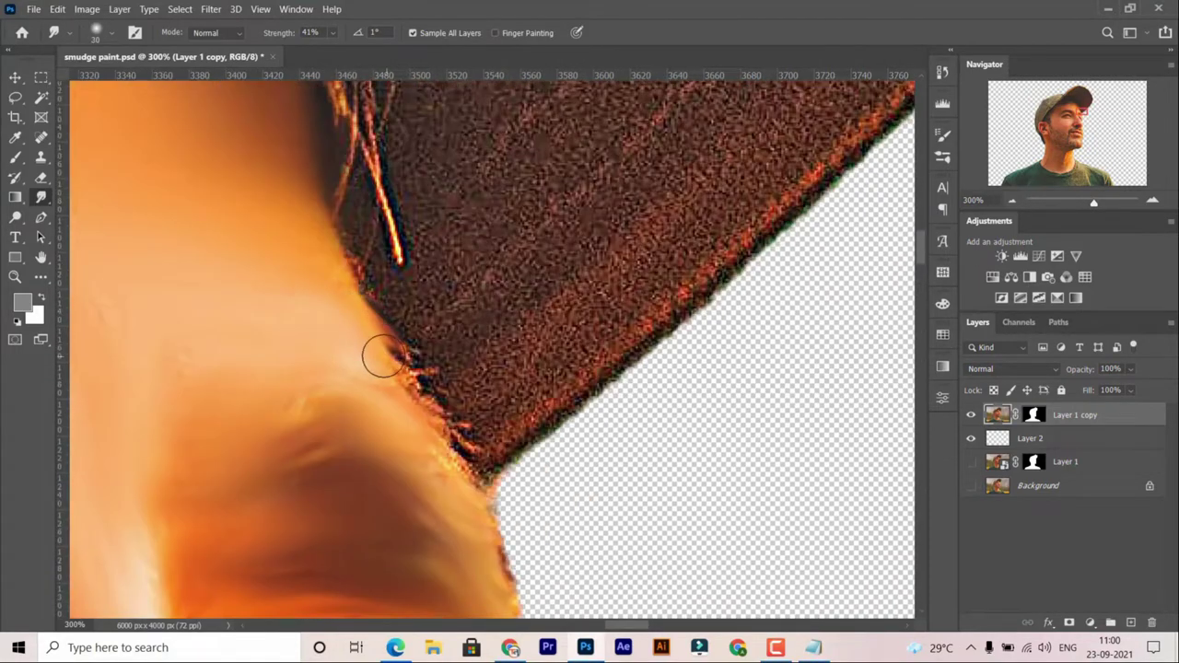
pyautogui.moveTo(383, 354); pyautogui.dragTo(438, 437)
pyautogui.press('[')
pyautogui.scroll(-1, 434, 440)
pyautogui.scroll(-1, 442, 442)
# Step: Smudge the far eye's lid beside the nose and its orange lash texture into streaks
pyautogui.scroll(-1, 452, 363)
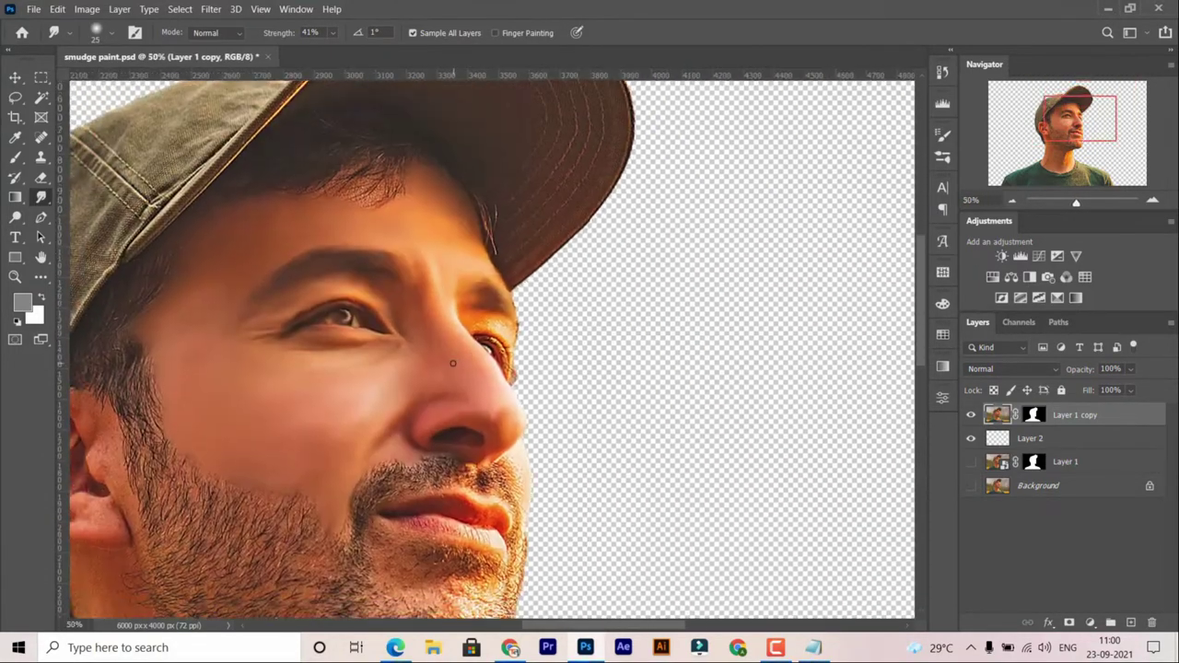
pyautogui.scroll(4, 452, 364)
pyautogui.moveTo(408, 342)
pyautogui.mouseDown()
pyautogui.moveTo(451, 320)
pyautogui.moveTo(614, 369)
pyautogui.moveTo(592, 345)
pyautogui.moveTo(603, 453)
pyautogui.mouseUp()
pyautogui.scroll(-2, 623, 272)
pyautogui.scroll(-1, 592, 344)
pyautogui.hscroll(-1, 602, 453)
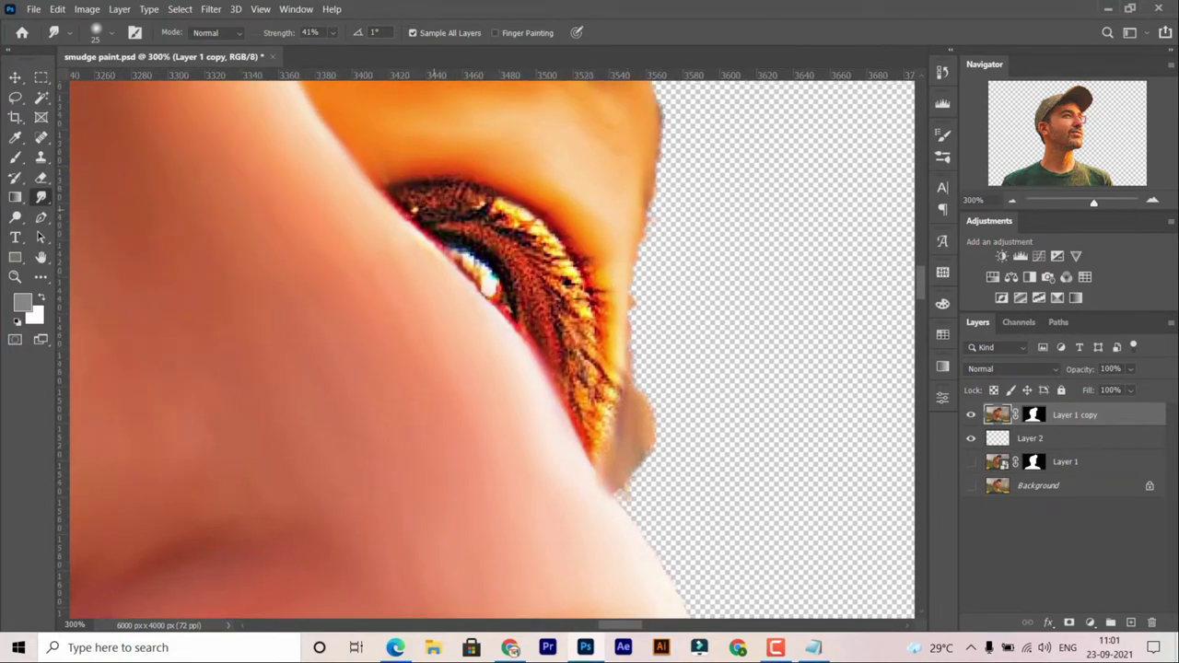
pyautogui.moveTo(526, 229)
pyautogui.mouseDown()
pyautogui.moveTo(600, 409)
pyautogui.moveTo(571, 258)
pyautogui.moveTo(561, 328)
pyautogui.moveTo(618, 378)
pyautogui.moveTo(590, 370)
pyautogui.mouseUp()
# Step: Shrink the smudge brush for fine detail and zoom in on the far eye
pyautogui.scroll(-1, 595, 350)
pyautogui.scroll(1, 562, 328)
pyautogui.scroll(1, 561, 328)
pyautogui.scroll(1, 564, 322)
pyautogui.press('[')
pyautogui.press('[')
pyautogui.press('[')
pyautogui.scroll(-2, 699, 540)
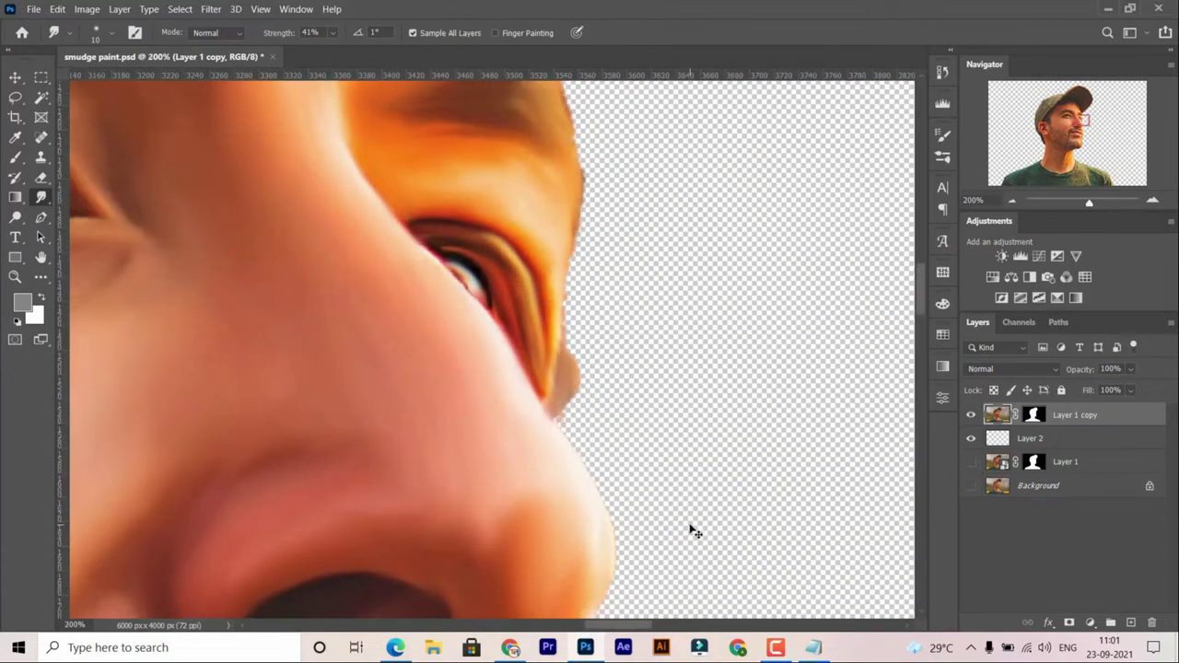
pyautogui.scroll(-1, 692, 531)
pyautogui.scroll(1, 595, 371)
pyautogui.scroll(1, 454, 372)
# Step: Enlarge the Smudge brush and smooth the beard along the cheek edge
pyautogui.moveTo(453, 371); pyautogui.dragTo(260, 427)
pyautogui.press(']')
pyautogui.press(']')
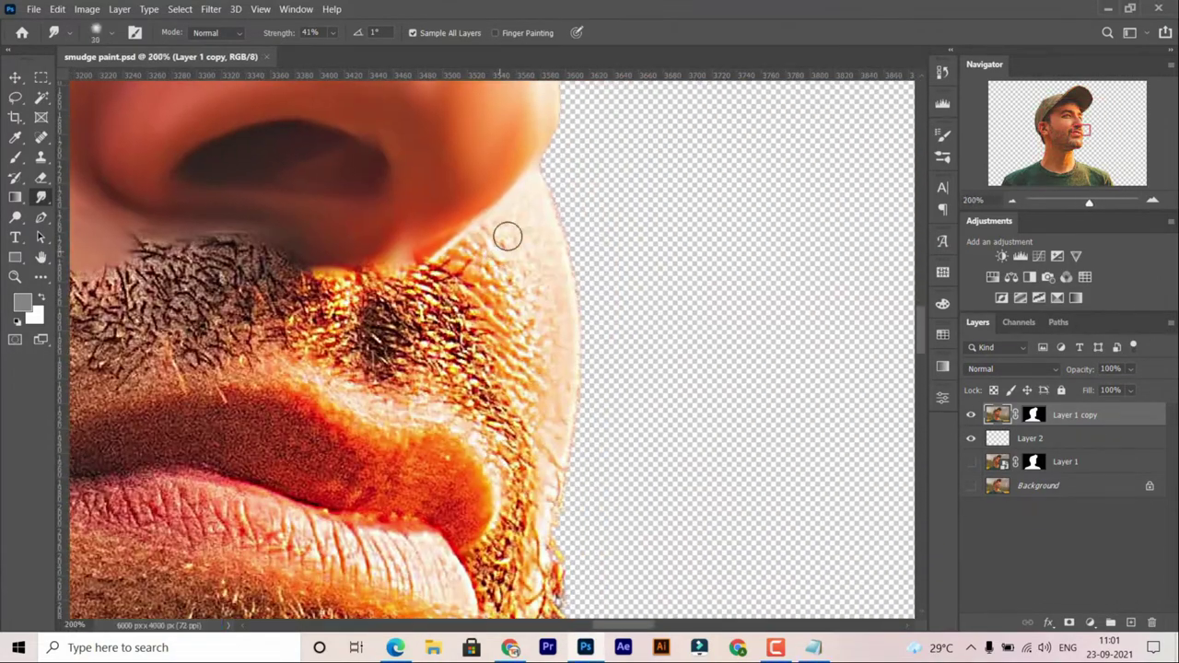
pyautogui.moveTo(545, 282)
pyautogui.mouseDown()
pyautogui.moveTo(522, 329)
pyautogui.moveTo(559, 502)
pyautogui.mouseUp()
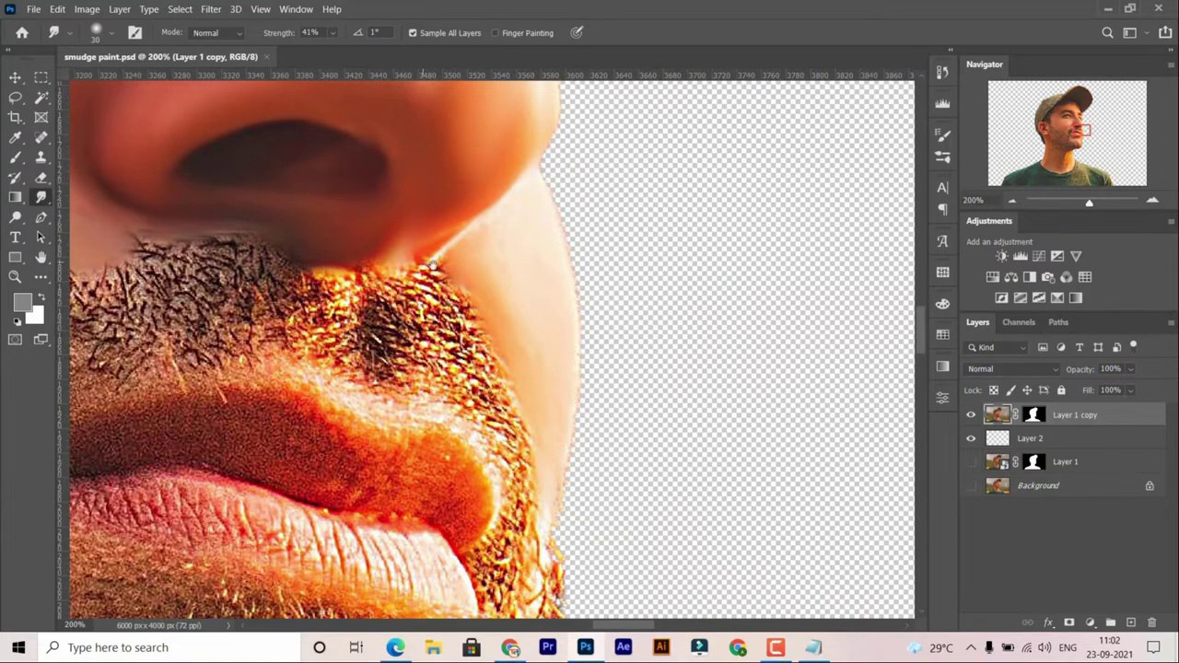
pyautogui.scroll(-1, 432, 265)
pyautogui.scroll(-2, 524, 371)
pyautogui.hscroll(-3, 524, 372)
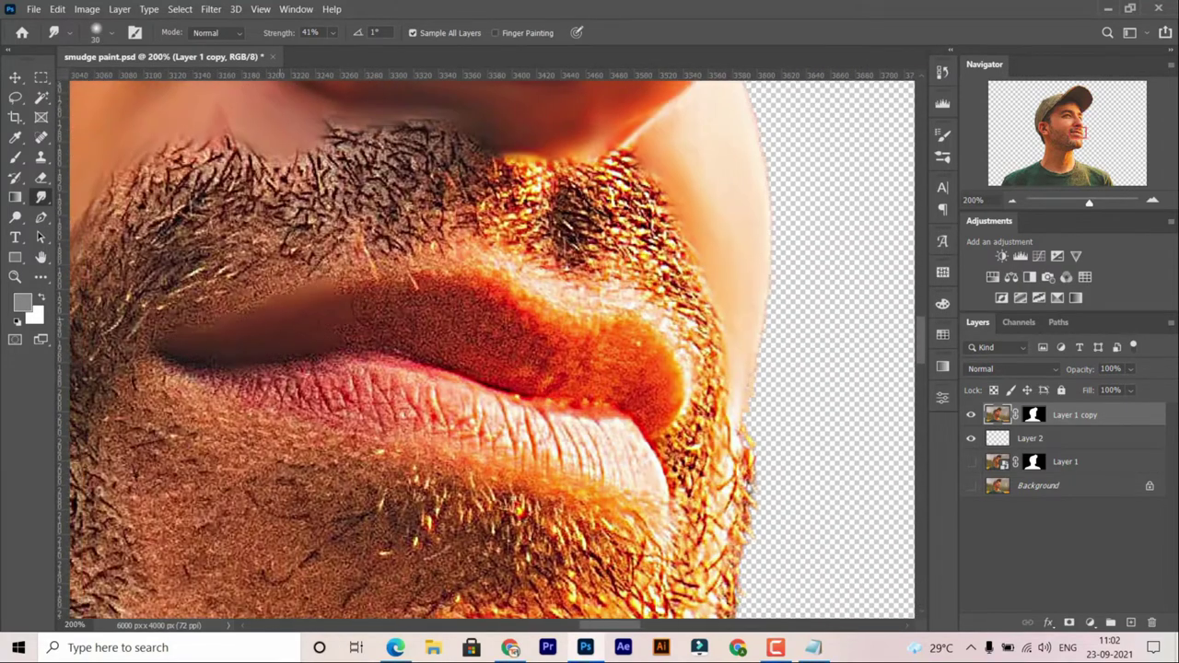
# Step: Smudge the upper lip and the stubble above it into soft strokes
pyautogui.moveTo(378, 337); pyautogui.dragTo(447, 291)
pyautogui.moveTo(470, 337)
pyautogui.mouseDown()
pyautogui.moveTo(552, 322)
pyautogui.moveTo(535, 387)
pyautogui.moveTo(645, 359)
pyautogui.moveTo(577, 357)
pyautogui.mouseUp()
pyautogui.scroll(1, 577, 357)
pyautogui.hscroll(-1, 577, 356)
pyautogui.moveTo(212, 401)
pyautogui.mouseDown()
pyautogui.moveTo(460, 341)
pyautogui.moveTo(278, 321)
pyautogui.mouseUp()
# Step: Smooth the lower lip's texture and the skin just below it
pyautogui.scroll(-1, 723, 450)
pyautogui.hscroll(-1, 724, 450)
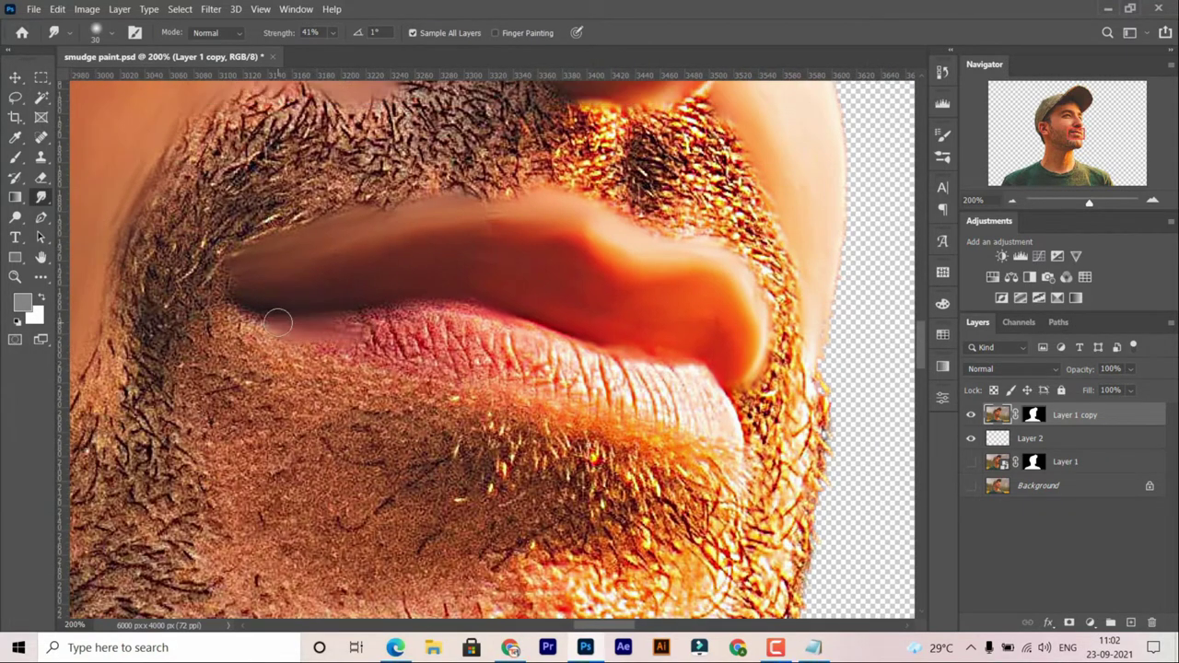
pyautogui.moveTo(388, 315)
pyautogui.mouseDown()
pyautogui.moveTo(470, 346)
pyautogui.moveTo(479, 369)
pyautogui.moveTo(616, 366)
pyautogui.moveTo(737, 433)
pyautogui.mouseUp()
pyautogui.scroll(1, 746, 442)
pyautogui.hscroll(-2, 746, 442)
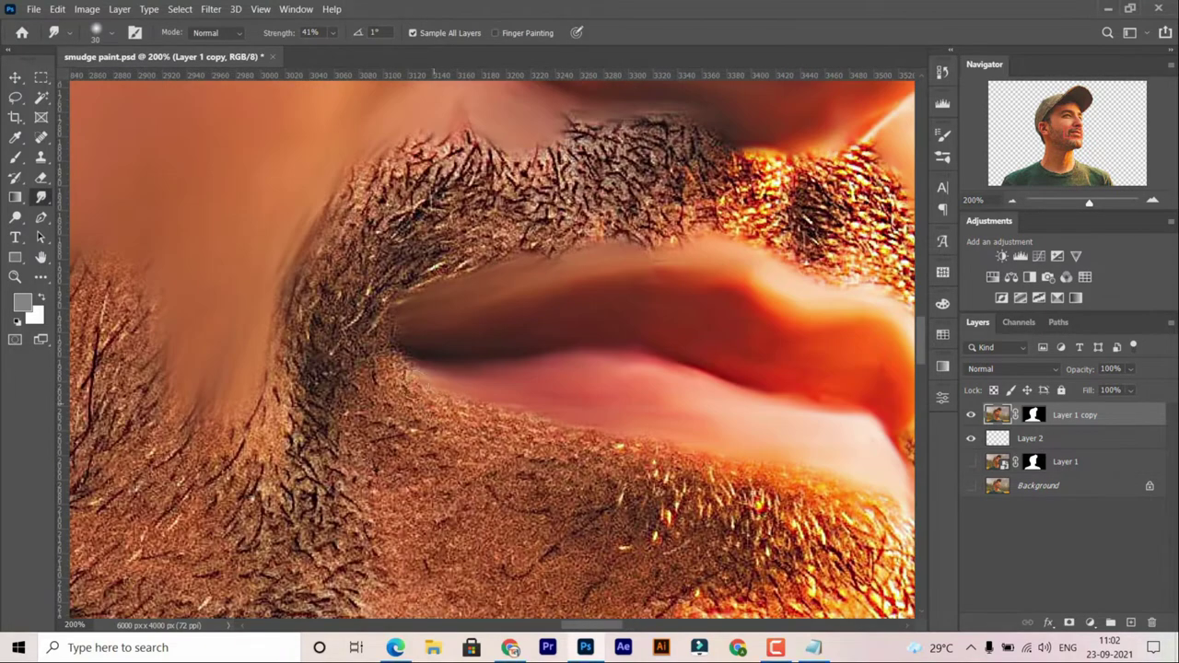
pyautogui.moveTo(365, 402)
pyautogui.mouseDown()
pyautogui.moveTo(783, 498)
pyautogui.moveTo(511, 442)
pyautogui.mouseUp()
pyautogui.scroll(-1, 783, 498)
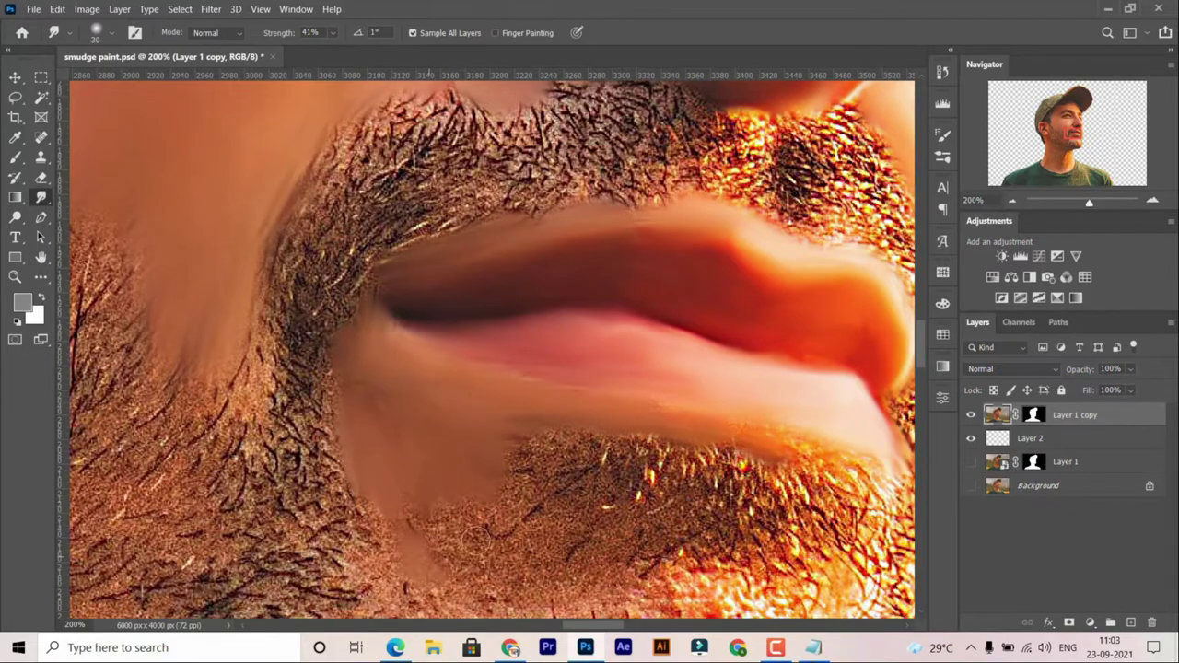
pyautogui.hotkey('ctrl', '-')
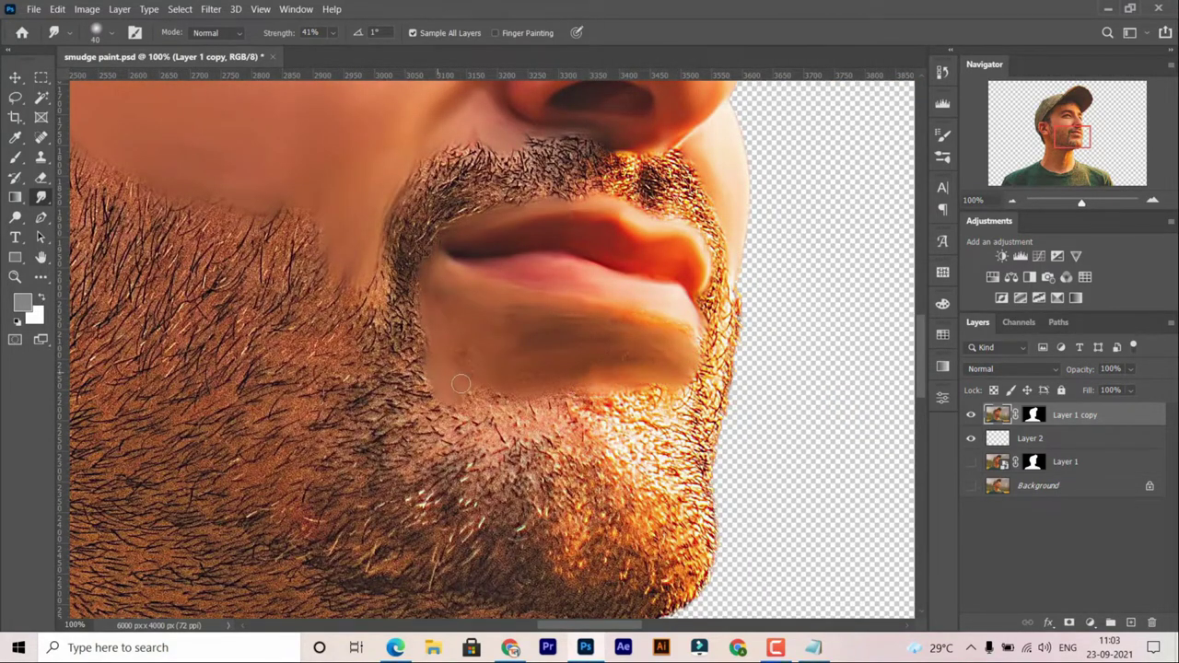
# Step: At 66.7% zoom, raise the Smudge brush to size 125 and pull the beard edge down the jaw
pyautogui.scroll(-1, 461, 383)
pyautogui.hotkey('ctrl', '-')
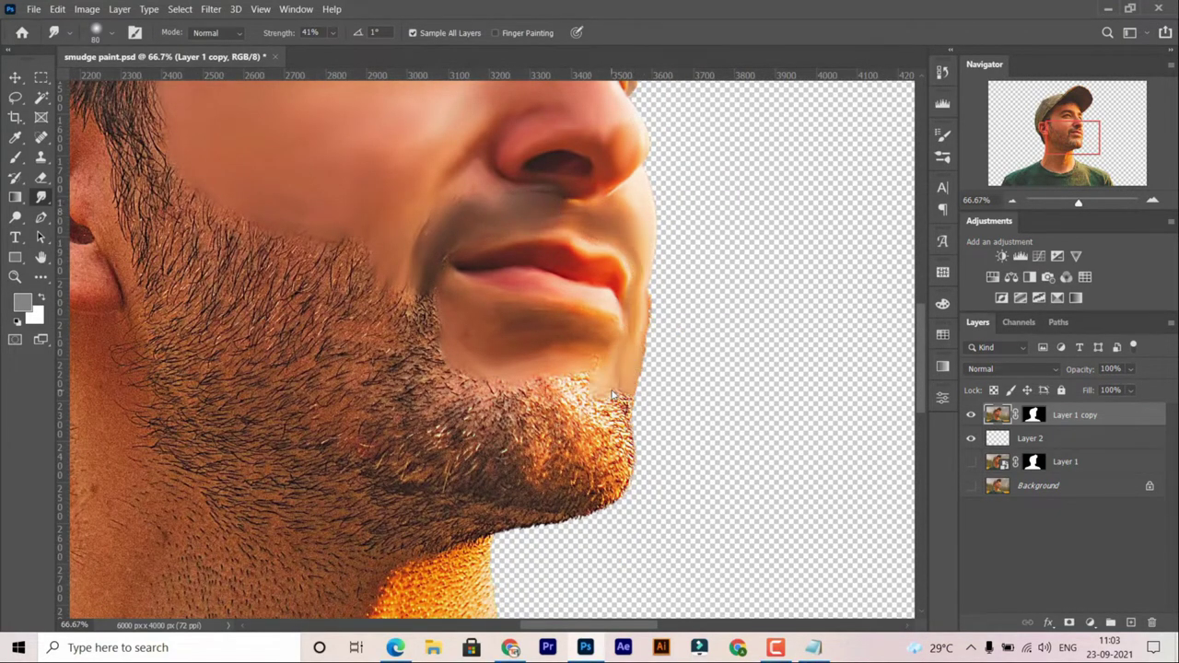
pyautogui.press('h')
pyautogui.moveTo(613, 397); pyautogui.dragTo(522, 400)
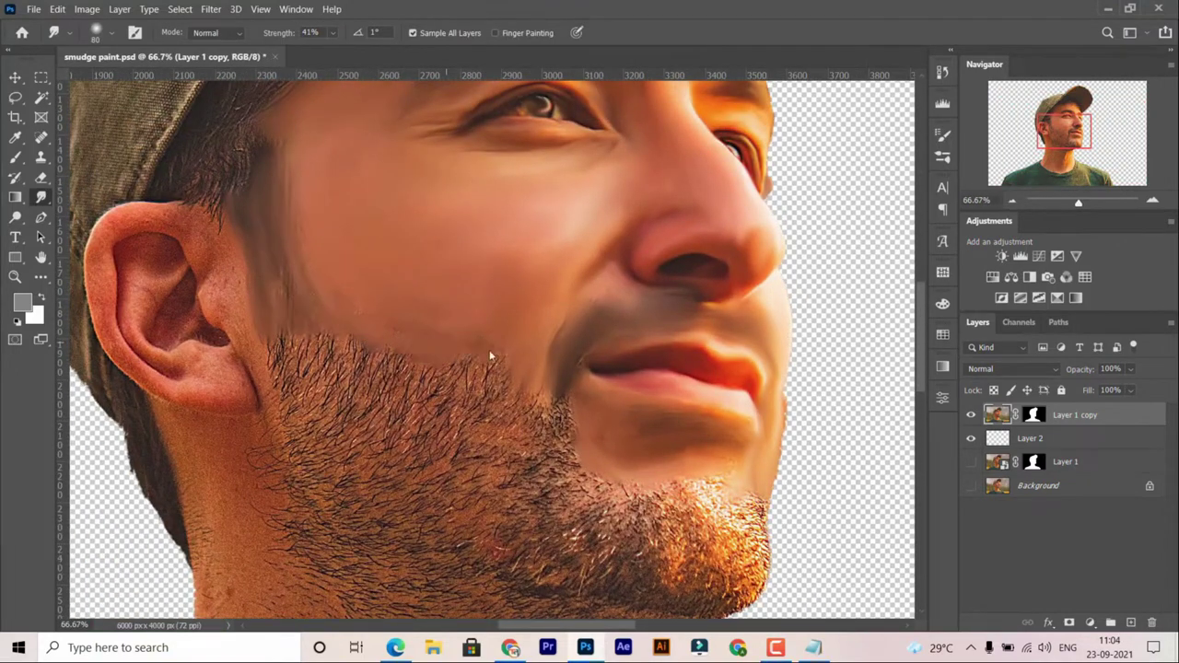
pyautogui.moveTo(535, 390); pyautogui.dragTo(498, 302)
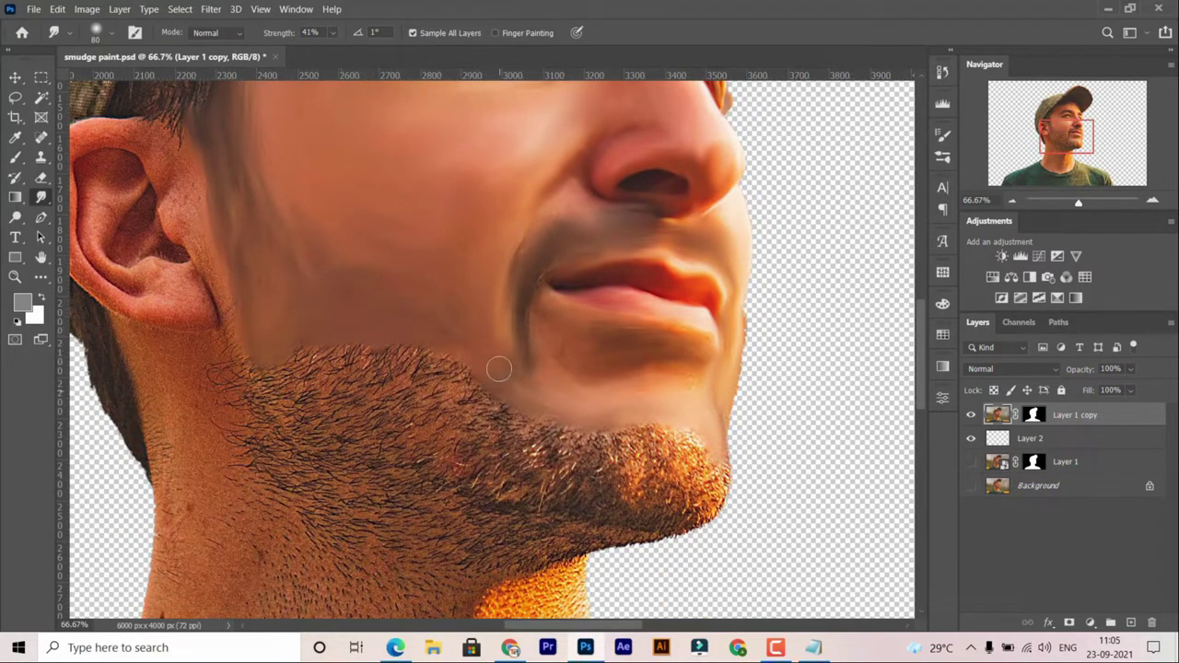
pyautogui.press(']')
pyautogui.press(']')
pyautogui.press(']')
pyautogui.moveTo(368, 354)
pyautogui.mouseDown()
pyautogui.moveTo(224, 364)
pyautogui.moveTo(319, 360)
pyautogui.moveTo(396, 411)
pyautogui.moveTo(393, 452)
pyautogui.moveTo(319, 477)
pyautogui.moveTo(608, 448)
pyautogui.moveTo(658, 474)
pyautogui.moveTo(342, 508)
pyautogui.moveTo(650, 519)
pyautogui.moveTo(434, 535)
pyautogui.moveTo(447, 424)
pyautogui.mouseUp()
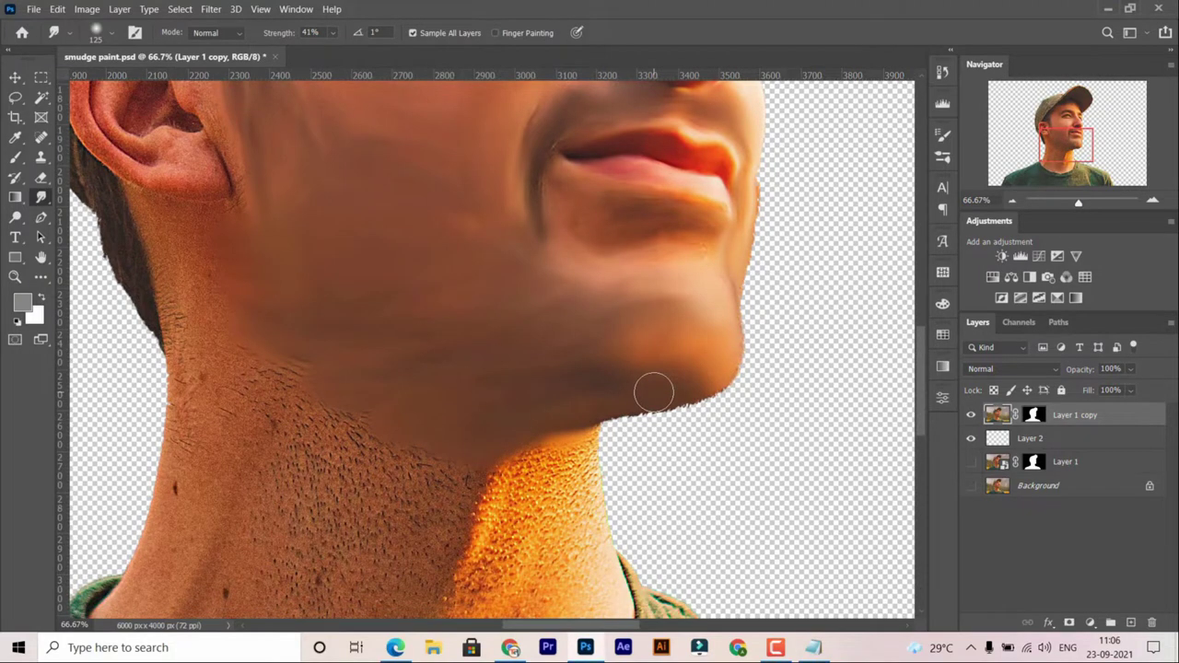
# Step: Smear the upper neck stubble and the orange stubble below the jaw smooth
pyautogui.moveTo(361, 264); pyautogui.dragTo(440, 366)
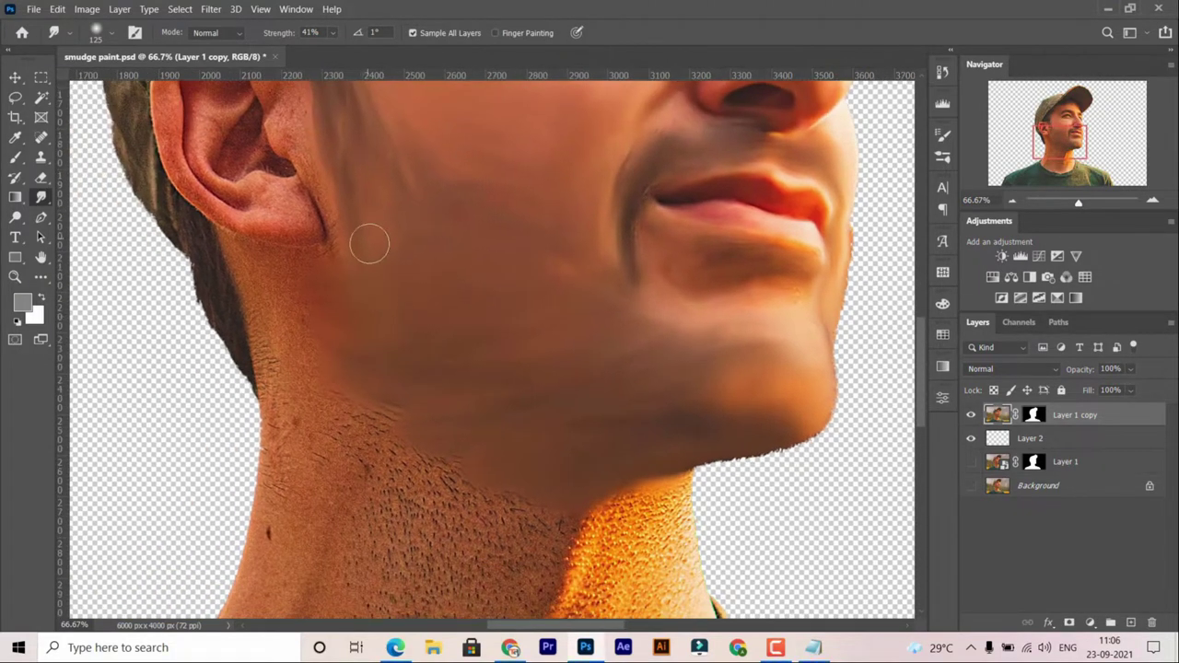
pyautogui.moveTo(369, 243); pyautogui.dragTo(382, 344)
pyautogui.moveTo(440, 483); pyautogui.dragTo(369, 385)
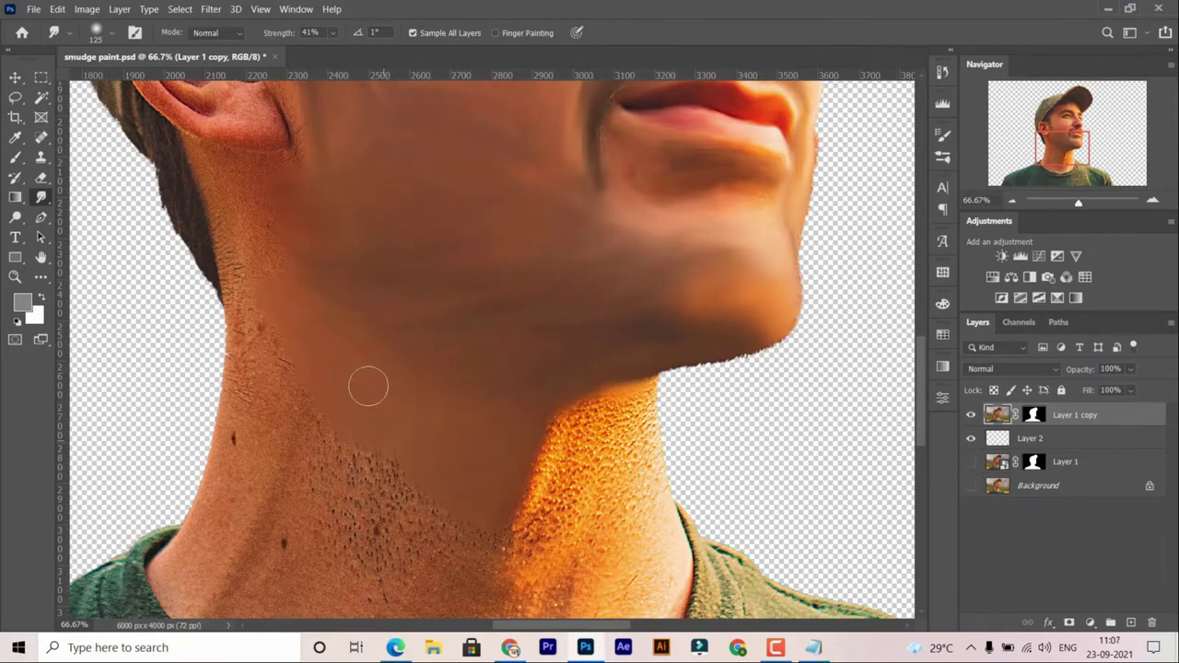
pyautogui.moveTo(403, 497); pyautogui.dragTo(432, 422)
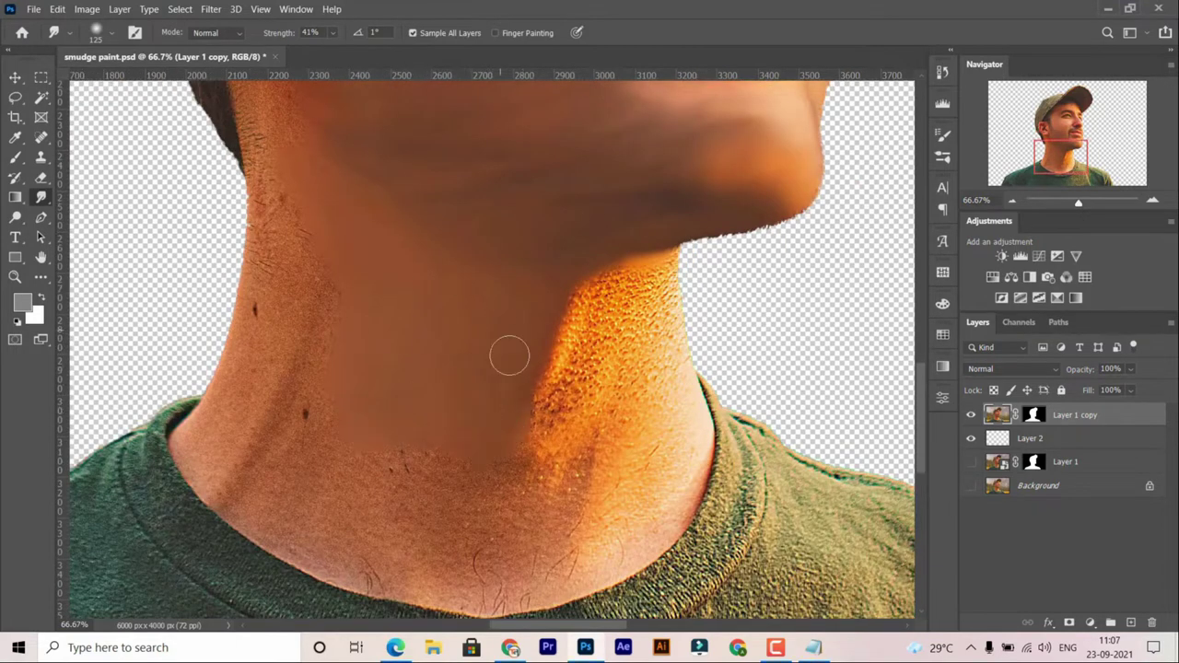
pyautogui.moveTo(510, 357); pyautogui.dragTo(501, 444)
pyautogui.moveTo(608, 364)
pyautogui.mouseDown()
pyautogui.moveTo(540, 442)
pyautogui.moveTo(612, 362)
pyautogui.mouseUp()
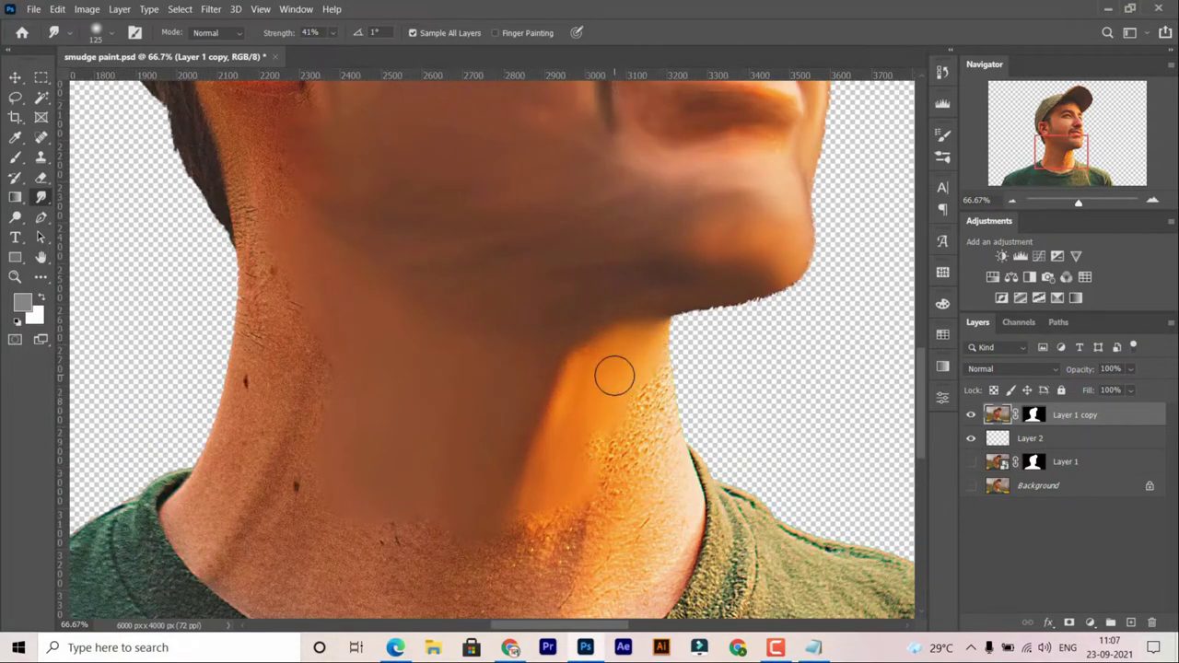
# Step: Smooth the bright orange side of the neck and the hairs above the collar
pyautogui.moveTo(524, 548); pyautogui.dragTo(561, 589)
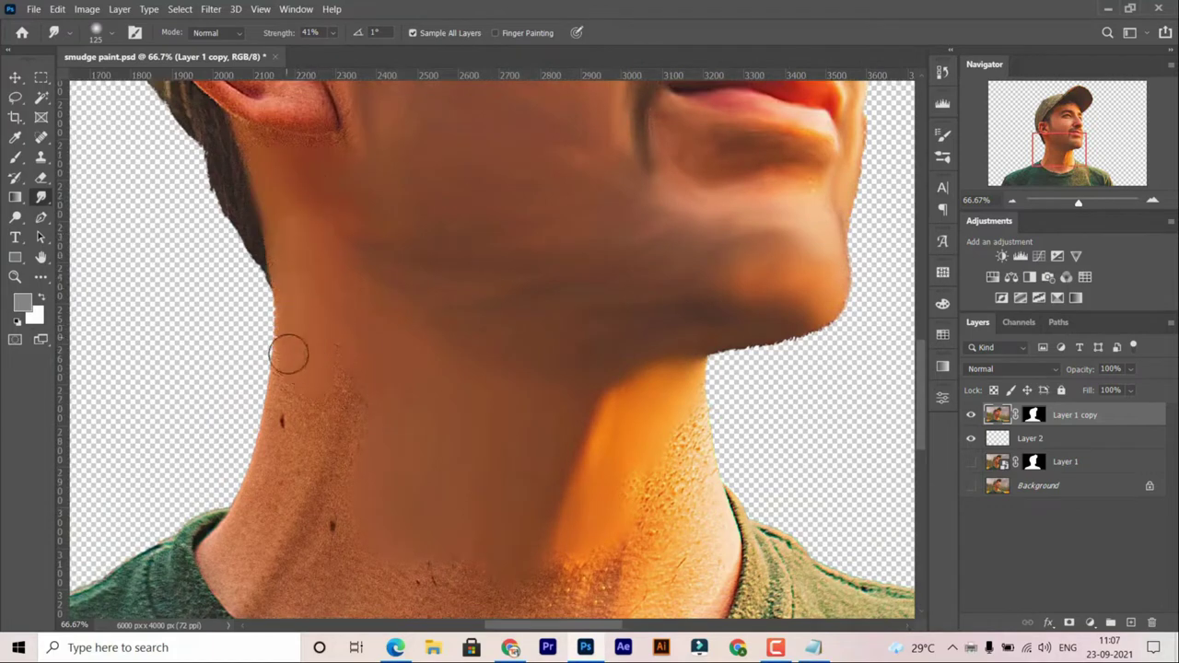
pyautogui.moveTo(349, 434); pyautogui.dragTo(394, 311)
pyautogui.scroll(-2, 409, 425)
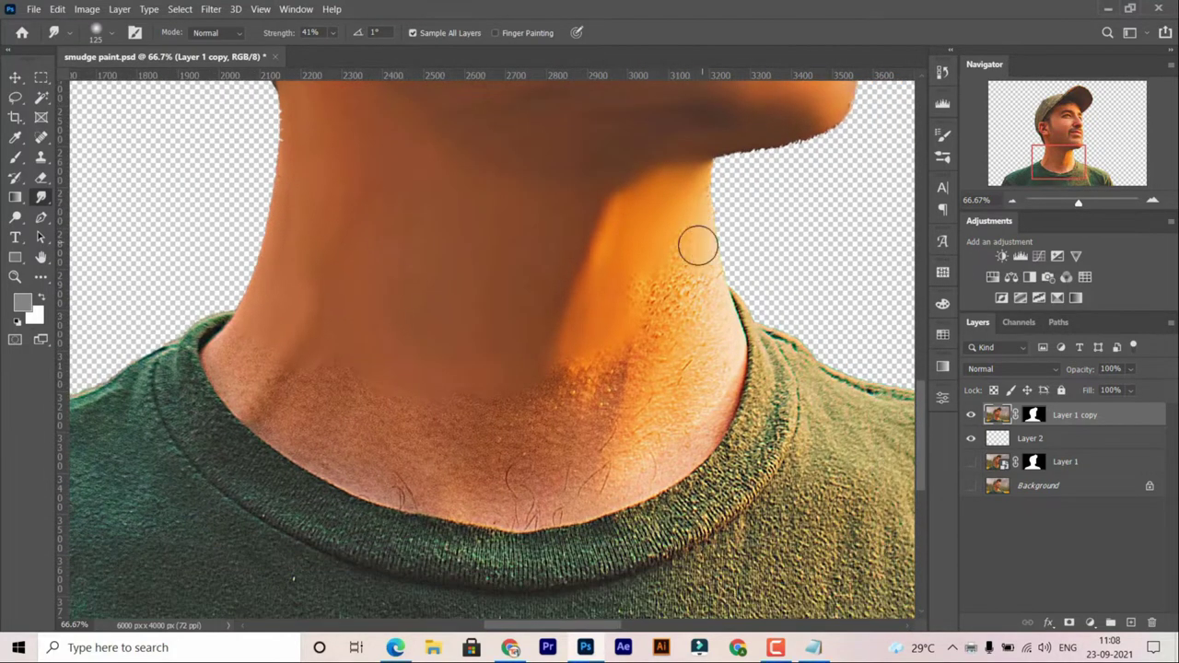
pyautogui.moveTo(635, 297)
pyautogui.mouseDown()
pyautogui.moveTo(594, 377)
pyautogui.moveTo(706, 316)
pyautogui.moveTo(568, 378)
pyautogui.moveTo(728, 349)
pyautogui.mouseUp()
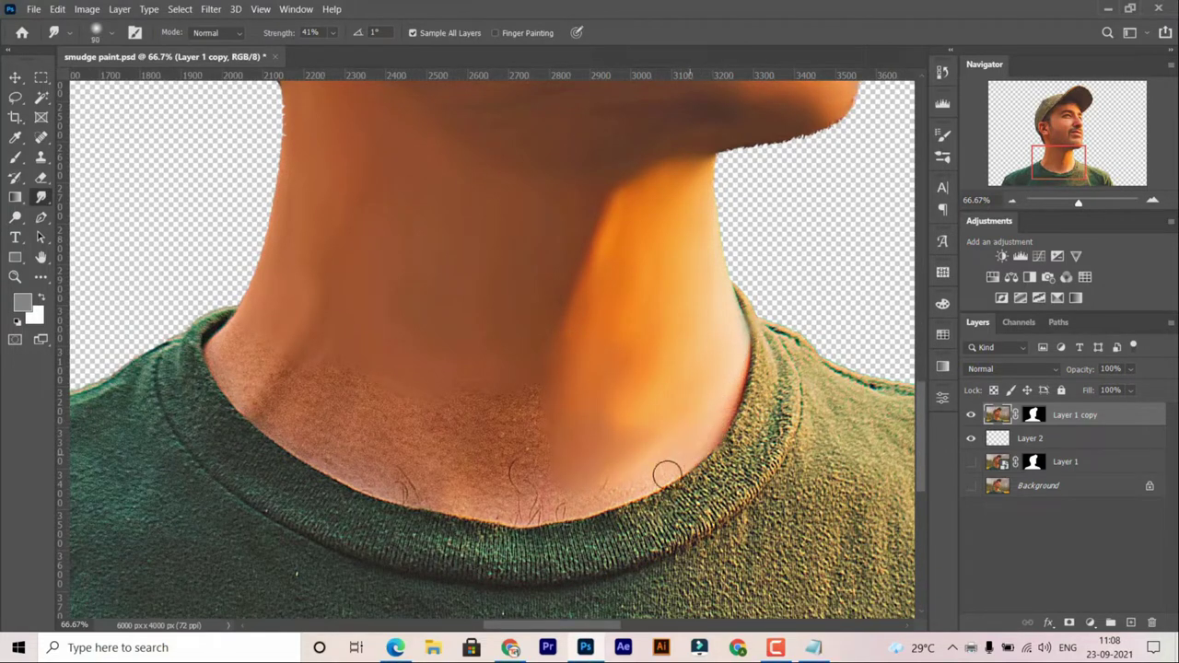
pyautogui.moveTo(668, 474); pyautogui.dragTo(537, 507)
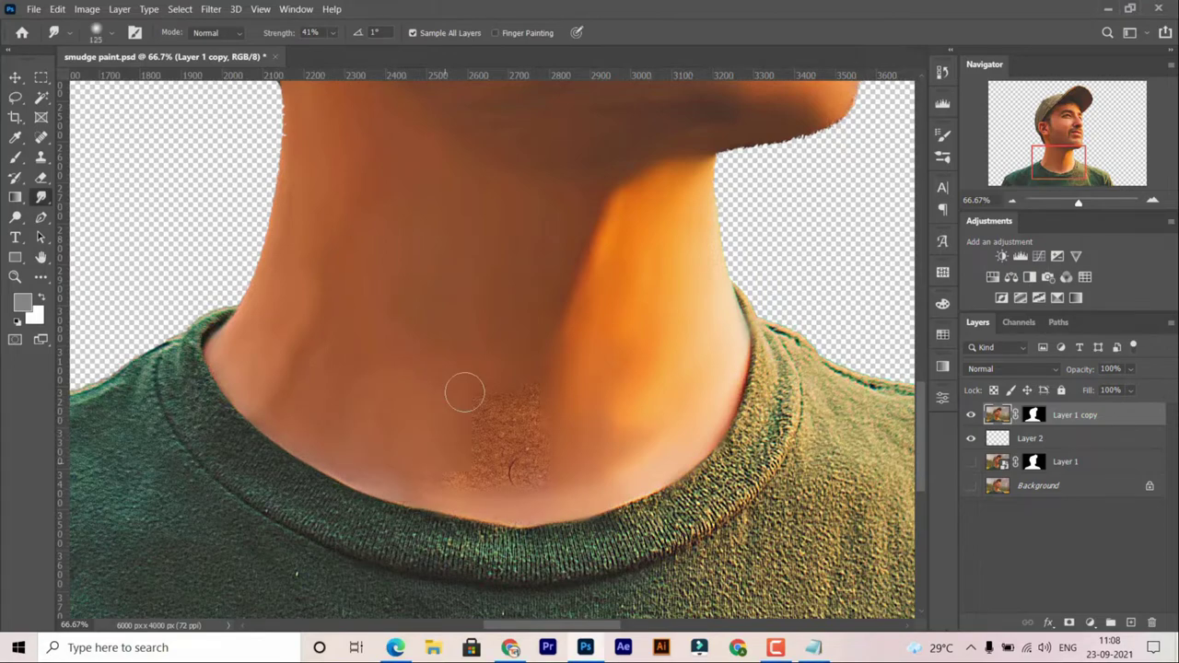
# Step: Smudge the inner bowl of the ear smooth, shrinking the brush for finer strokes
pyautogui.scroll(5, 422, 471)
pyautogui.scroll(3, 600, 434)
pyautogui.scroll(1, 593, 487)
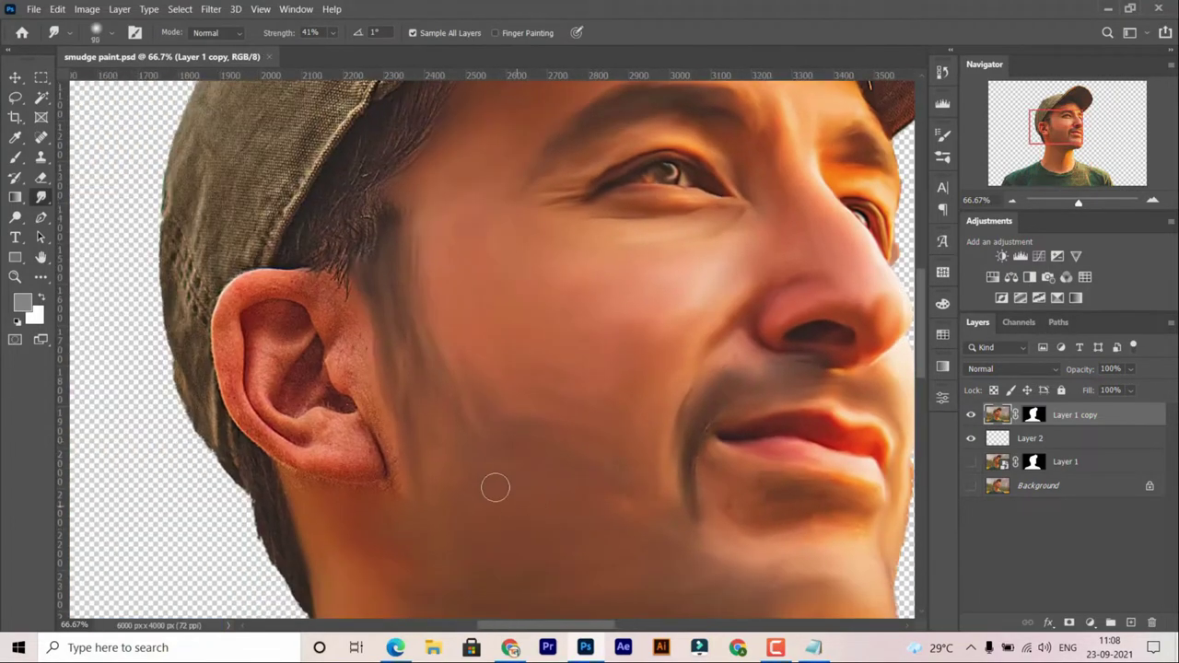
pyautogui.scroll(-2, 495, 488)
pyautogui.scroll(-2, 461, 516)
pyautogui.hscroll(-2, 461, 516)
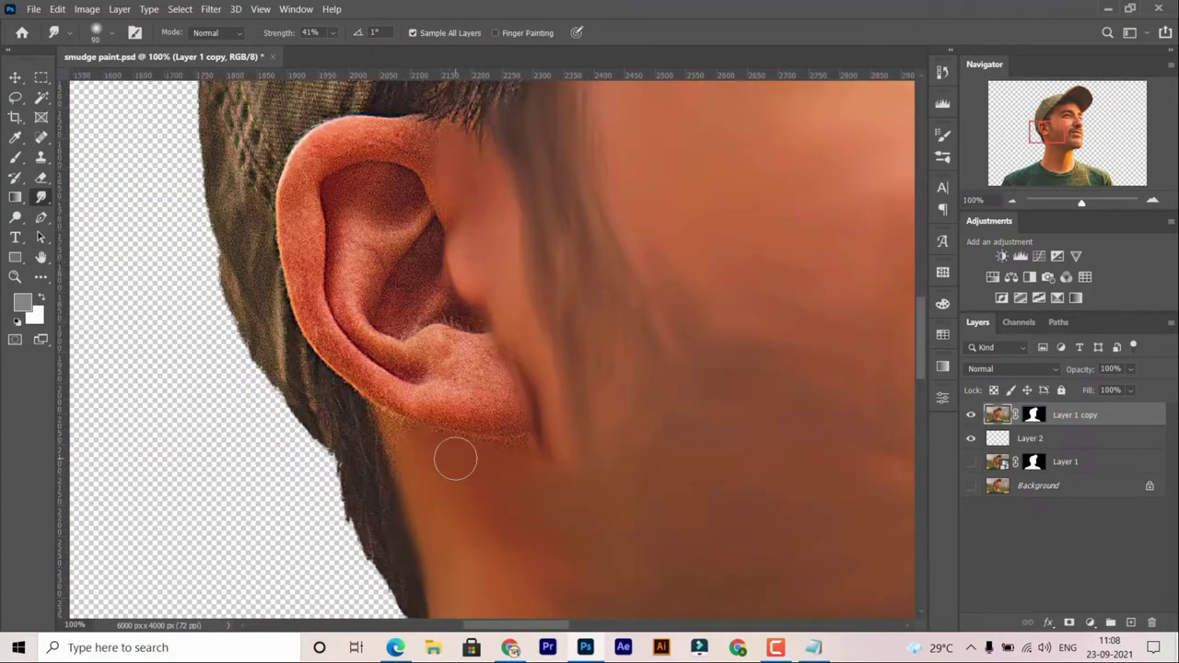
pyautogui.scroll(3, 537, 447)
pyautogui.hscroll(-2, 541, 335)
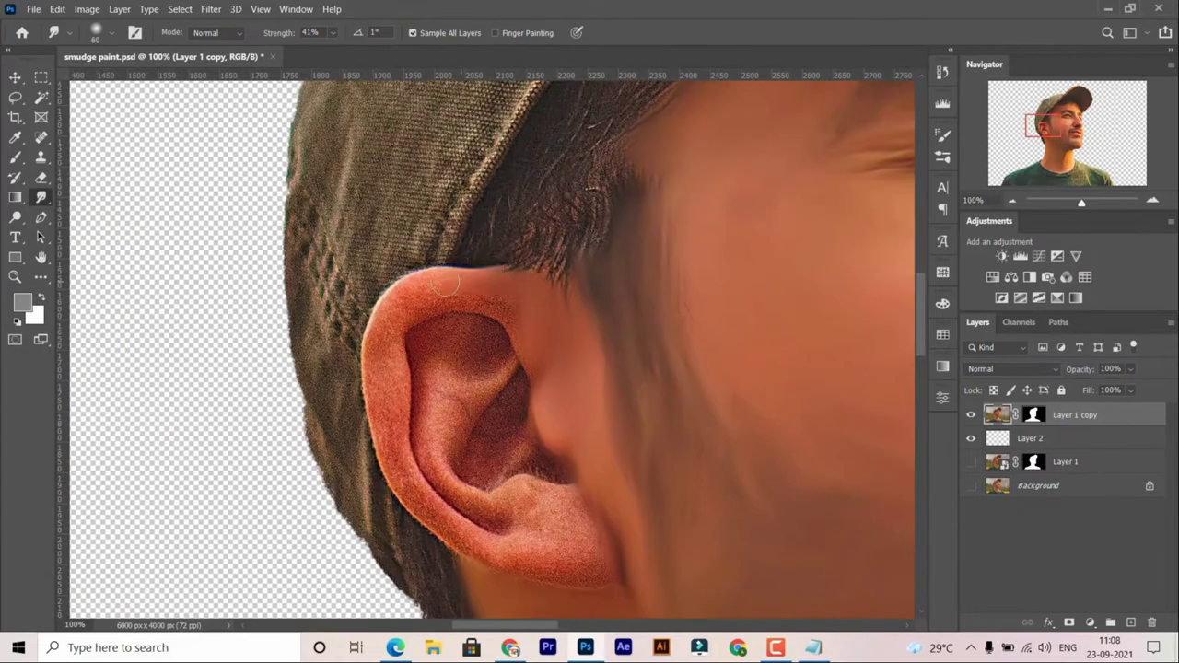
pyautogui.scroll(2, 502, 305)
pyautogui.hscroll(-2, 539, 378)
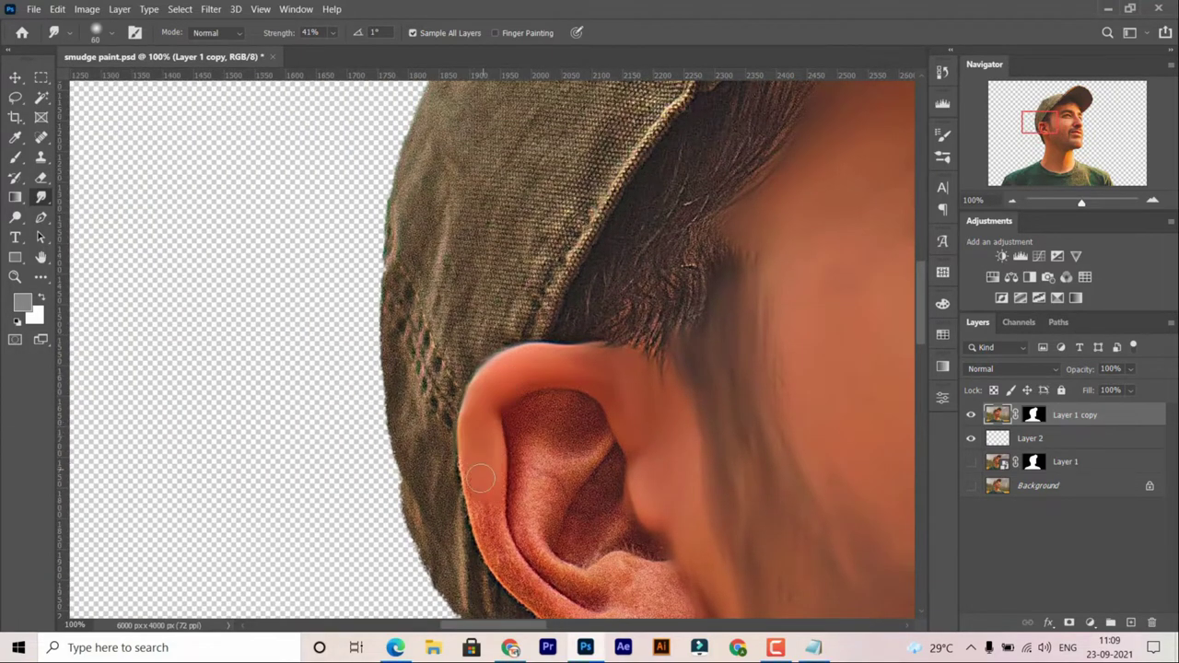
pyautogui.scroll(-2, 487, 461)
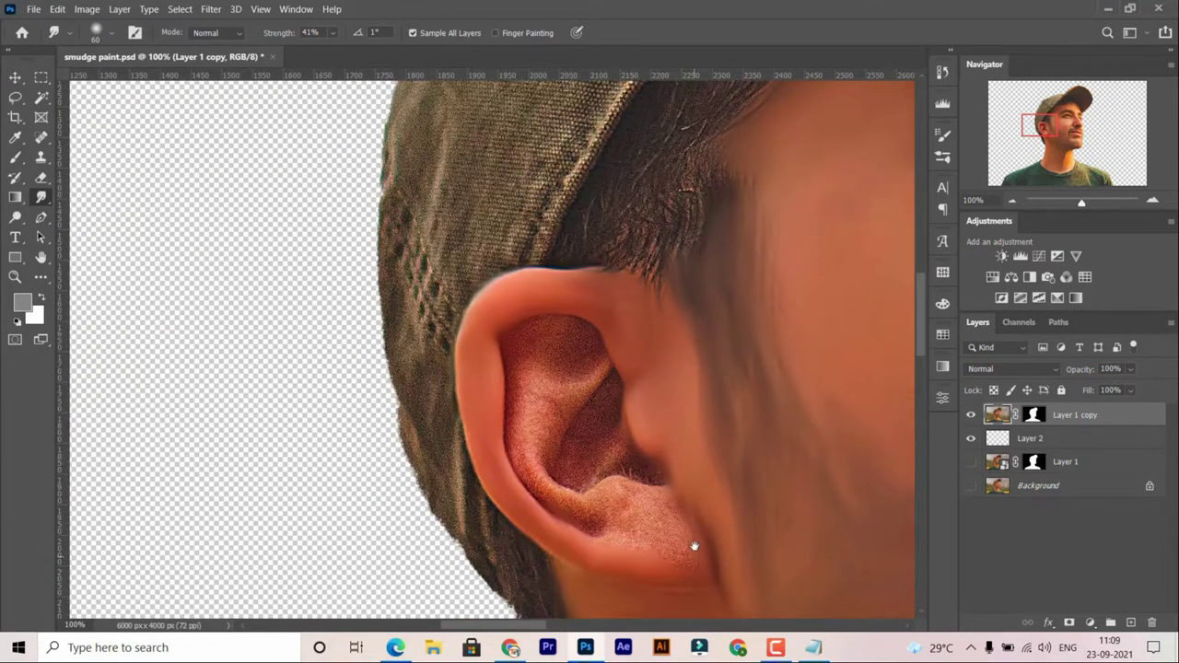
pyautogui.scroll(-1, 695, 546)
pyautogui.scroll(1, 670, 518)
pyautogui.hscroll(1, 659, 516)
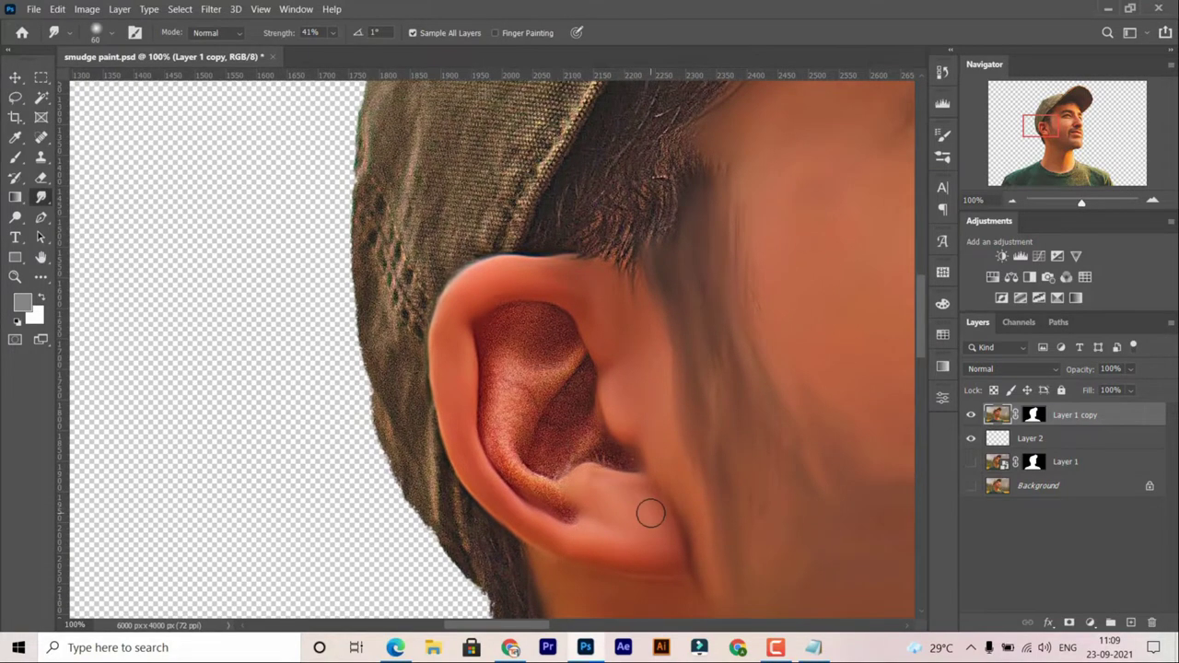
pyautogui.scroll(3, 563, 453)
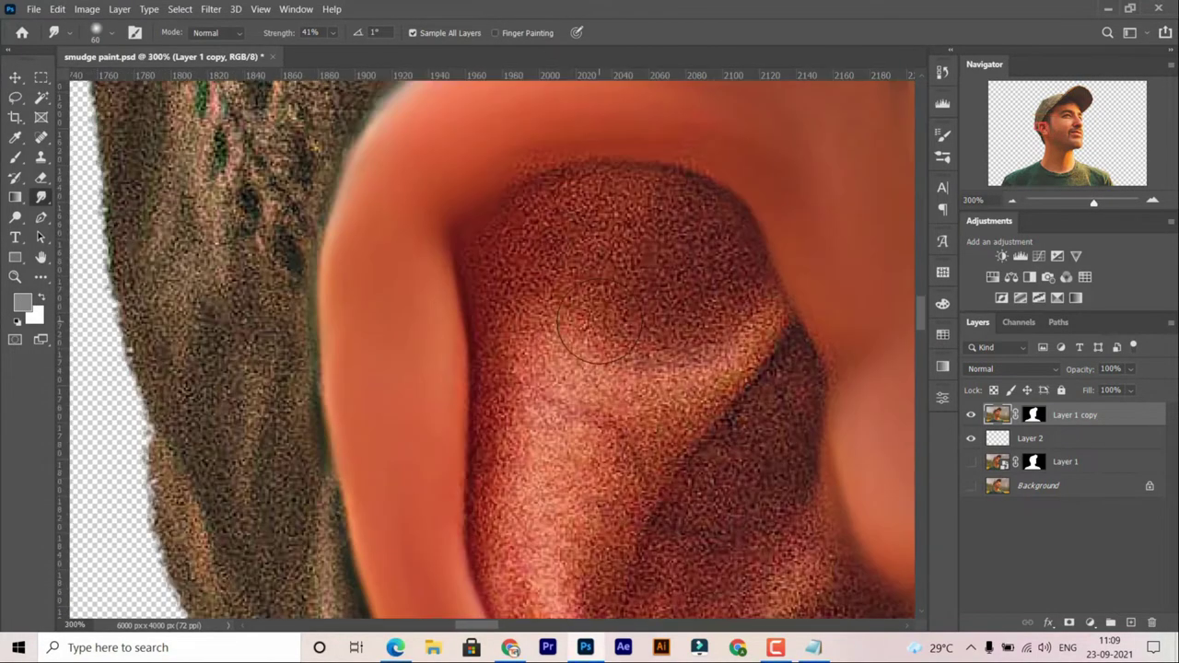
pyautogui.scroll(-1, 519, 250)
pyautogui.scroll(1, 752, 338)
pyautogui.scroll(2, 753, 338)
pyautogui.hscroll(-5, 753, 339)
pyautogui.moveTo(606, 231)
pyautogui.mouseDown()
pyautogui.moveTo(737, 224)
pyautogui.moveTo(784, 311)
pyautogui.moveTo(717, 338)
pyautogui.moveTo(768, 315)
pyautogui.mouseUp()
pyautogui.press('[')
pyautogui.moveTo(634, 218)
pyautogui.mouseDown()
pyautogui.moveTo(621, 316)
pyautogui.moveTo(558, 448)
pyautogui.mouseUp()
# Step: Smear the speckled area inside the ear smooth
pyautogui.scroll(-2, 615, 246)
pyautogui.hscroll(2, 616, 246)
pyautogui.scroll(-2, 615, 246)
pyautogui.hscroll(-1, 615, 246)
pyautogui.moveTo(560, 329); pyautogui.dragTo(725, 269)
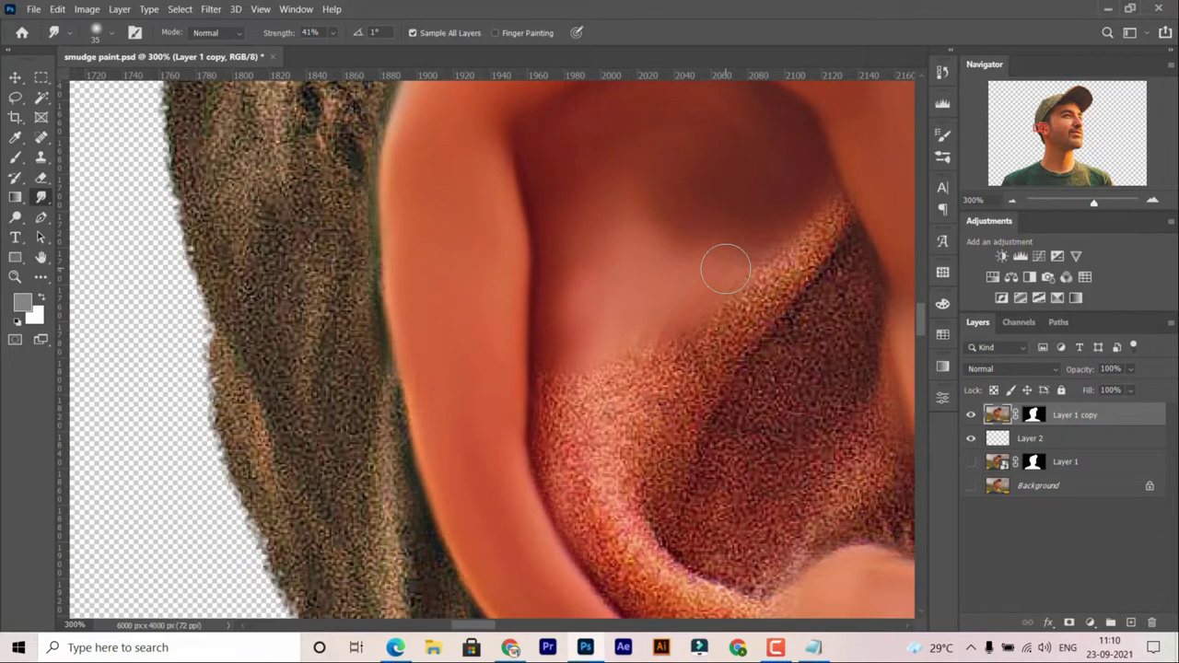
pyautogui.moveTo(726, 269); pyautogui.dragTo(706, 237)
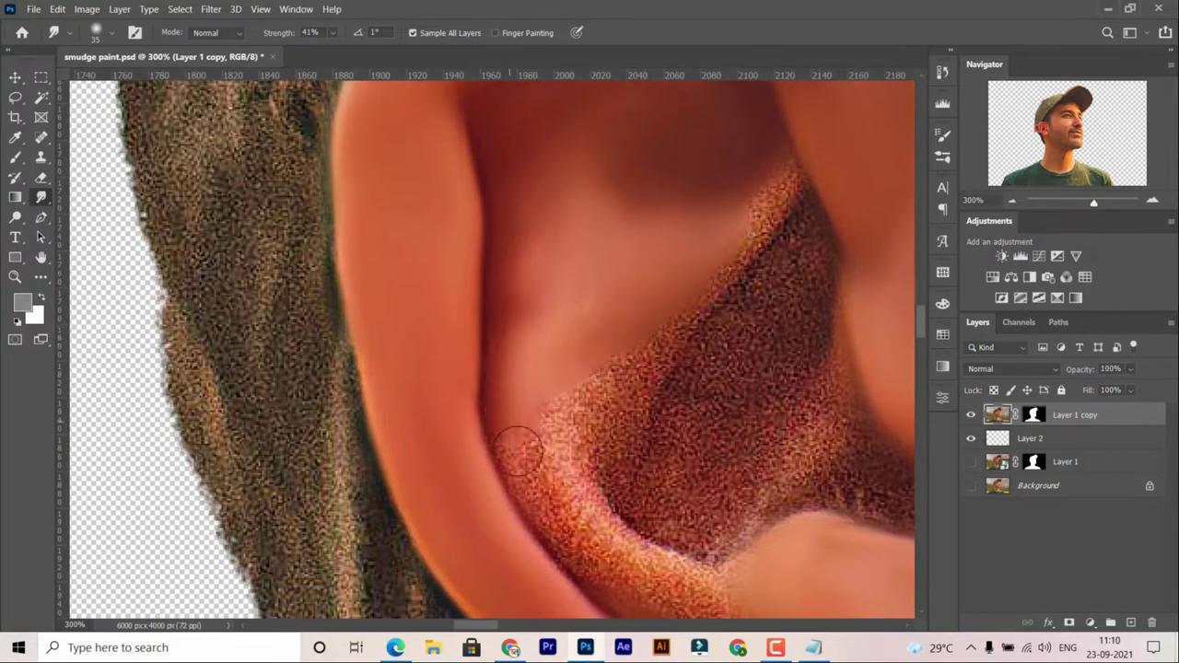
pyautogui.moveTo(519, 452); pyautogui.dragTo(679, 342)
pyautogui.moveTo(606, 458); pyautogui.dragTo(613, 380)
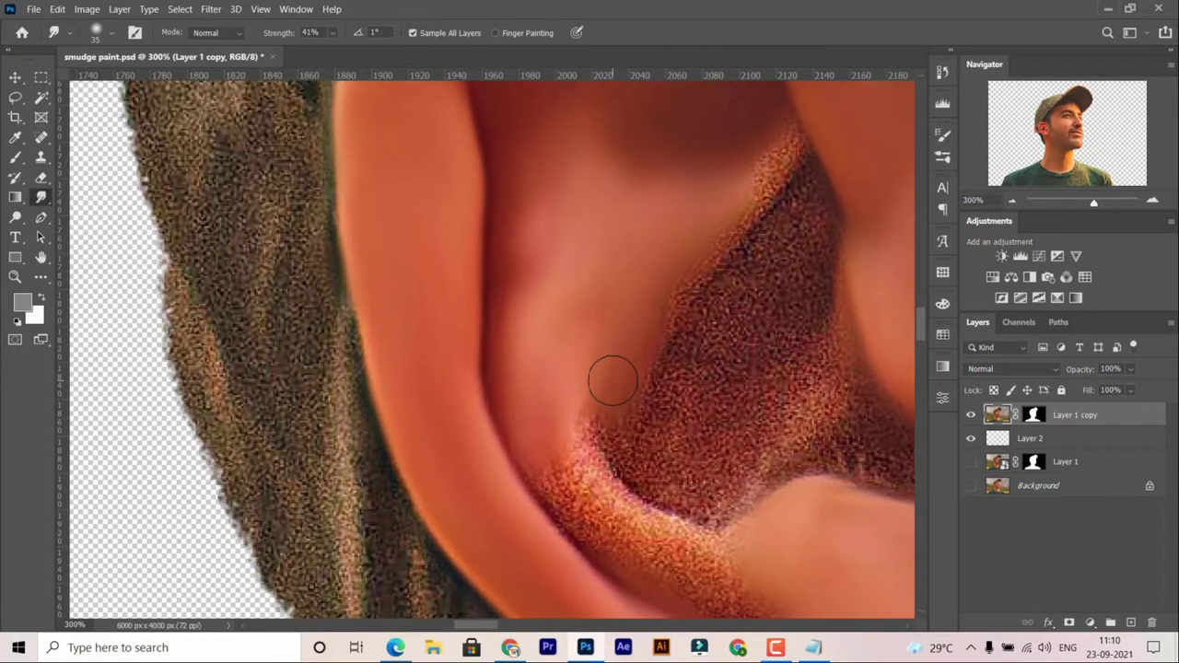
pyautogui.moveTo(653, 320); pyautogui.dragTo(601, 366)
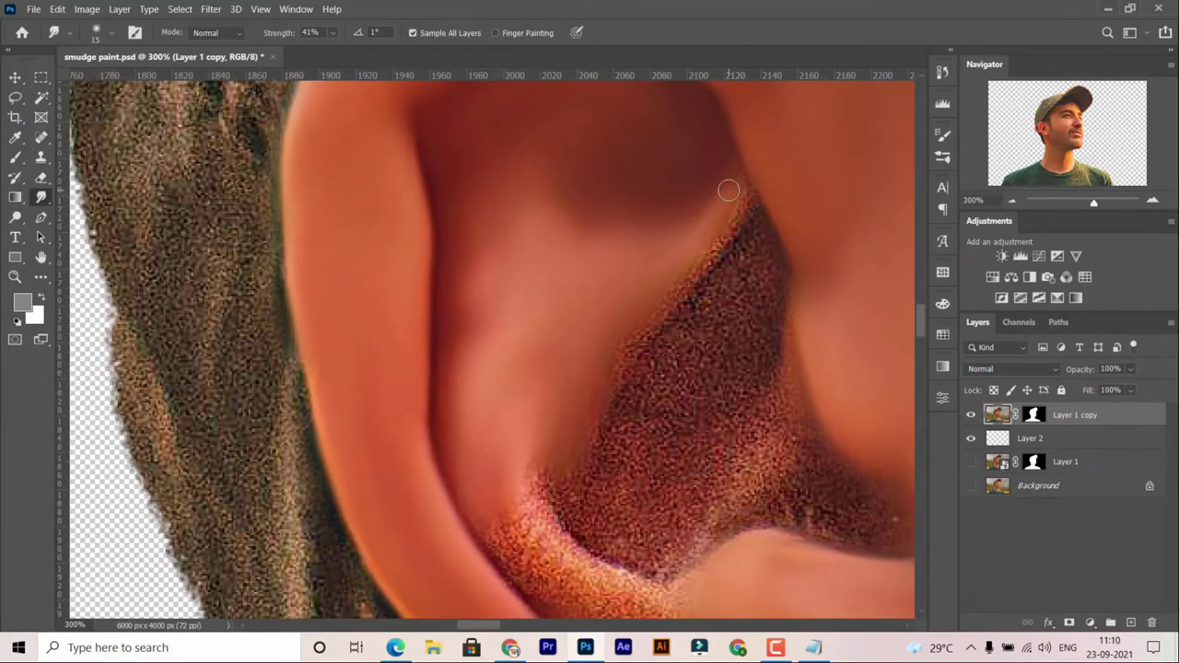
pyautogui.moveTo(728, 191); pyautogui.dragTo(716, 369)
pyautogui.moveTo(872, 172); pyautogui.dragTo(632, 223)
# Step: Enlarge the brush slightly and smudge the speckles at the ear fold into smooth skin
pyautogui.hscroll(-5, 443, 139)
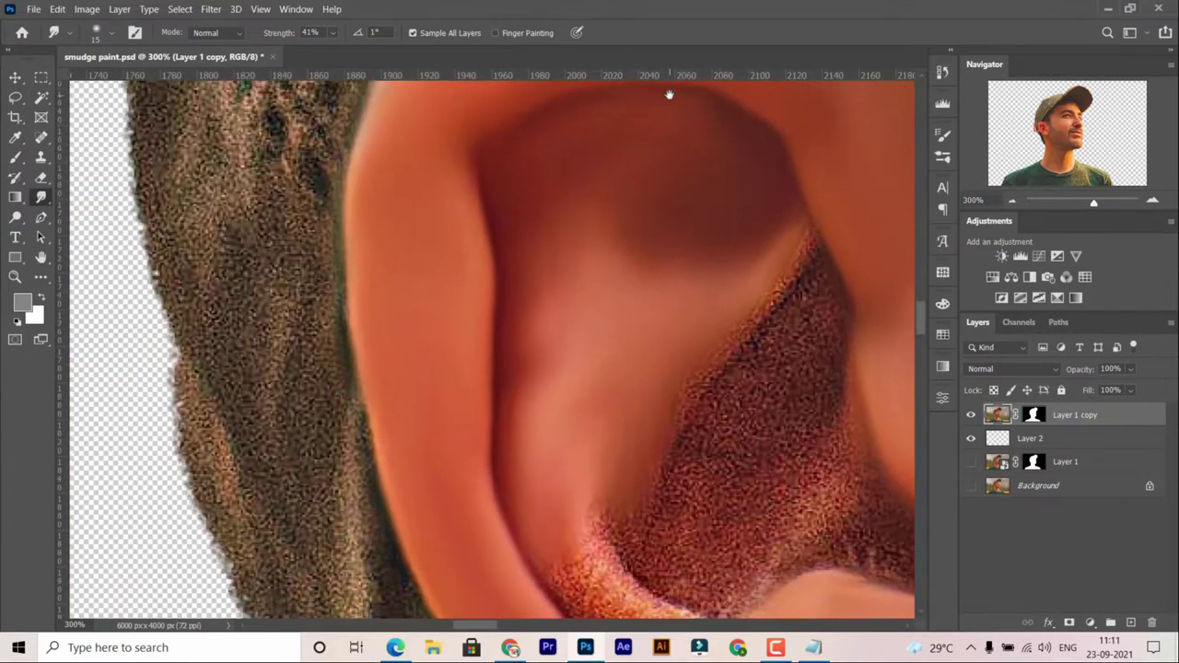
pyautogui.press(']')
pyautogui.scroll(-2, 750, 216)
pyautogui.scroll(-2, 605, 382)
pyautogui.moveTo(553, 347); pyautogui.dragTo(573, 465)
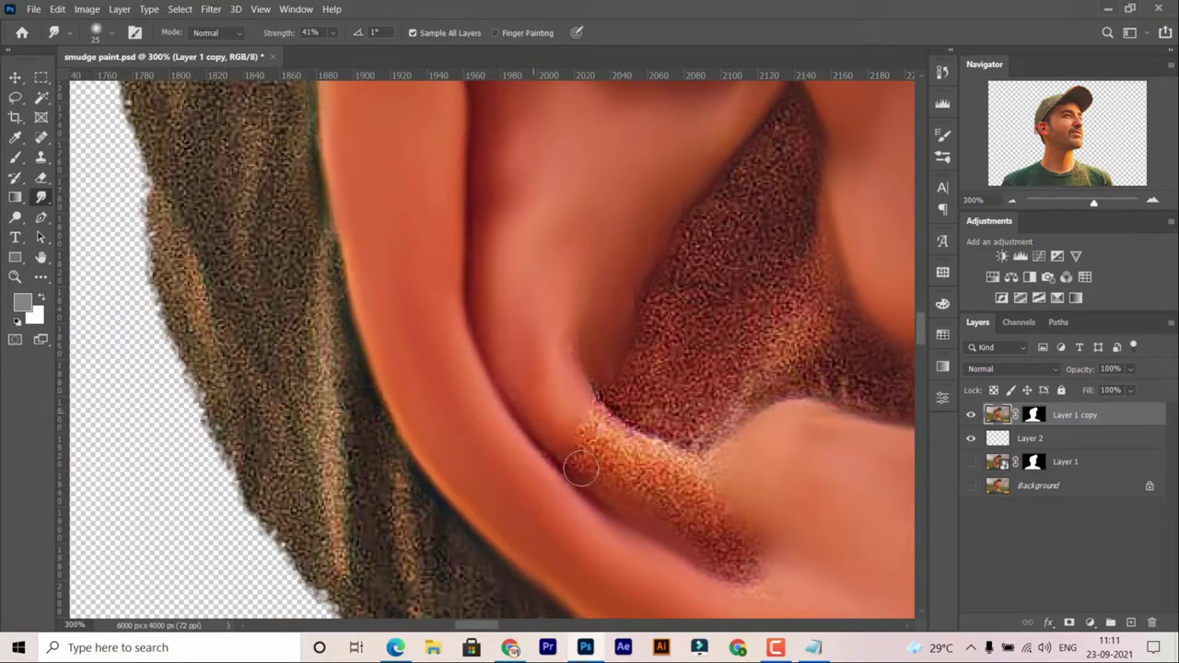
pyautogui.scroll(-1, 580, 433)
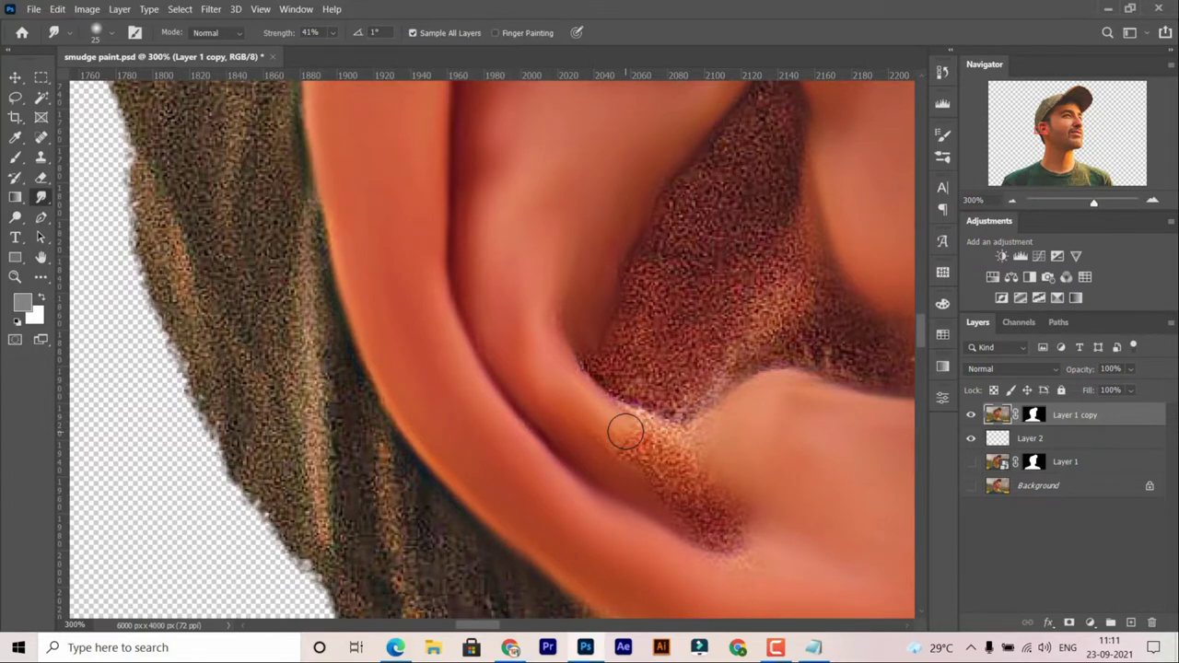
pyautogui.scroll(-3, 645, 442)
pyautogui.moveTo(584, 390); pyautogui.dragTo(698, 437)
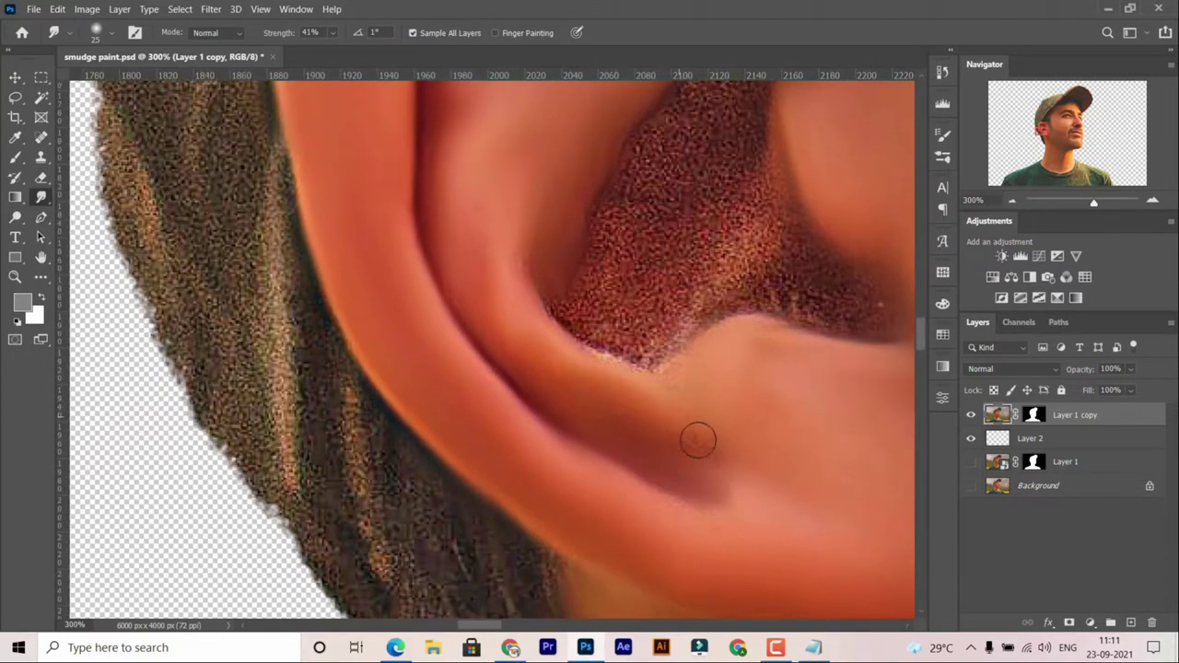
# Step: Smooth the speckled texture and dark patch in the ear hollow
pyautogui.scroll(-5, 698, 437)
pyautogui.hscroll(2, 680, 423)
pyautogui.scroll(-3, 673, 364)
pyautogui.scroll(-3, 681, 384)
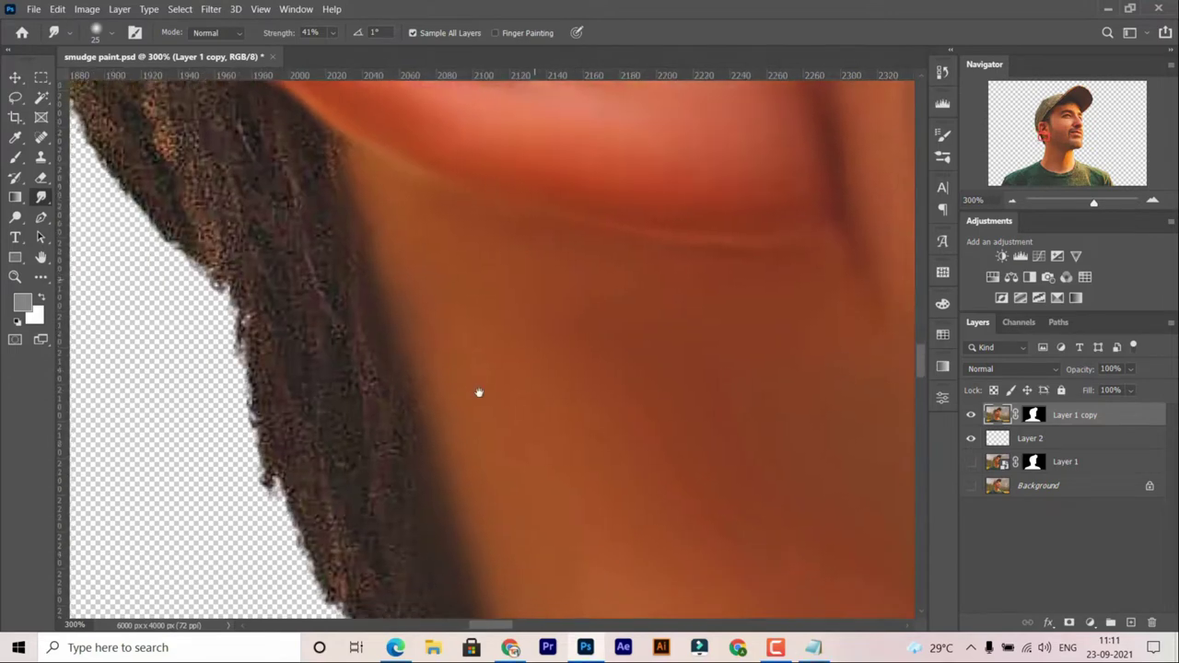
pyautogui.hscroll(3, 636, 313)
pyautogui.scroll(3, 592, 365)
pyautogui.scroll(2, 606, 392)
pyautogui.hscroll(-2, 605, 393)
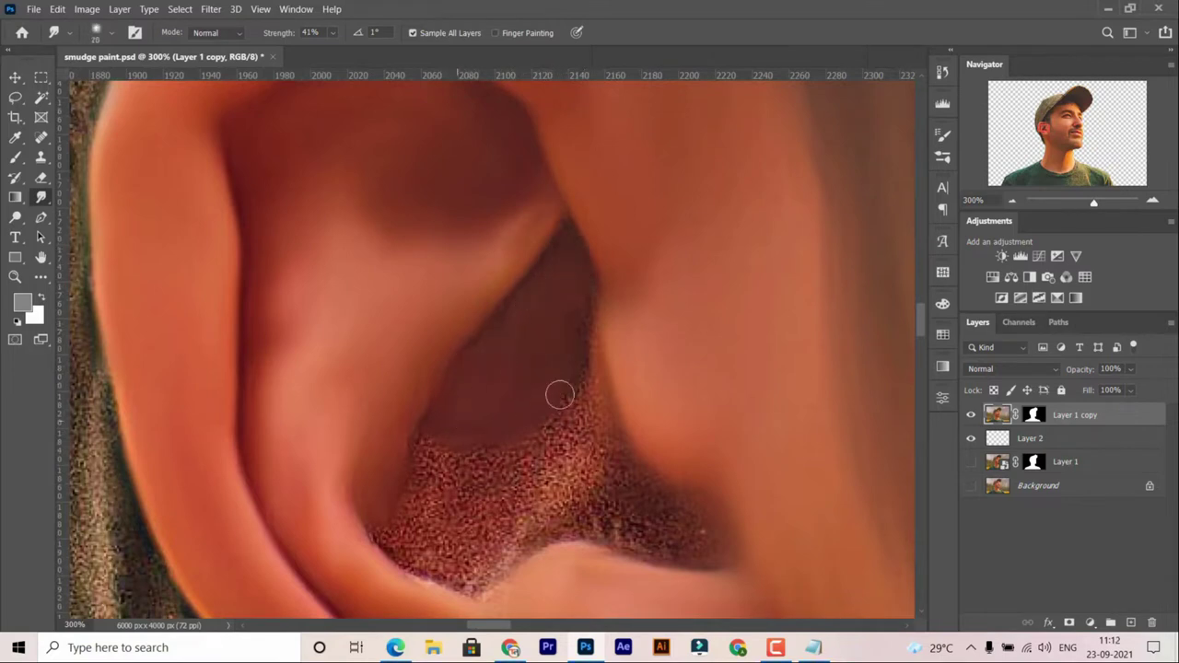
pyautogui.scroll(-3, 494, 370)
pyautogui.hscroll(-1, 422, 375)
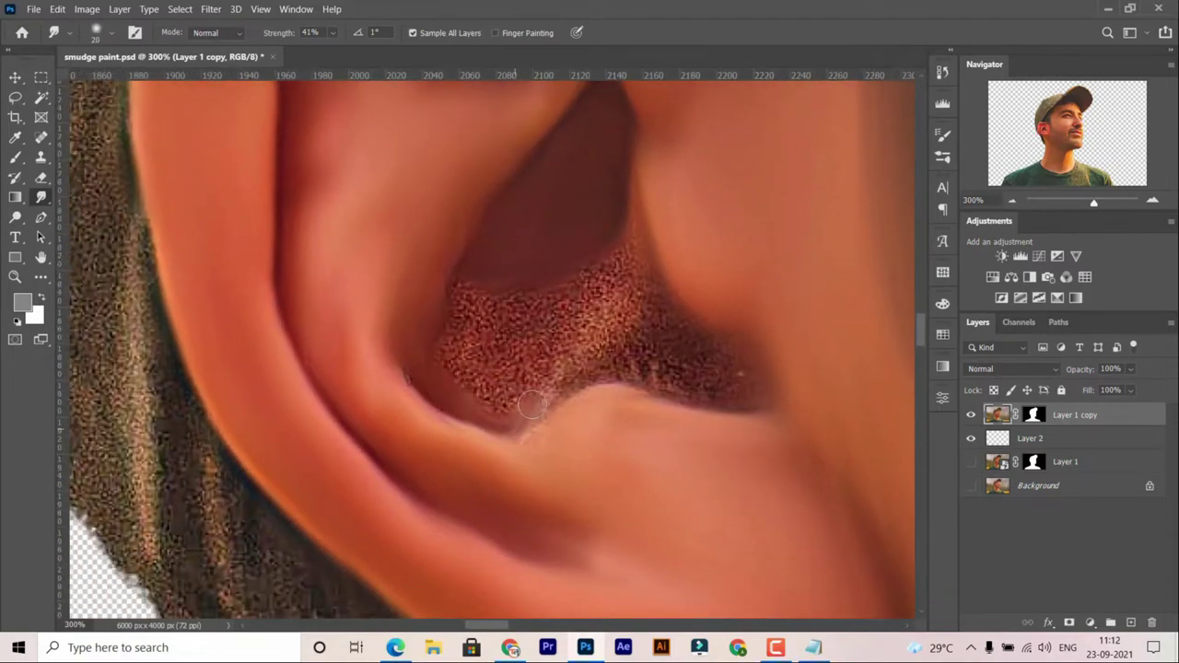
pyautogui.moveTo(531, 404); pyautogui.dragTo(471, 303)
pyautogui.moveTo(519, 338); pyautogui.dragTo(487, 316)
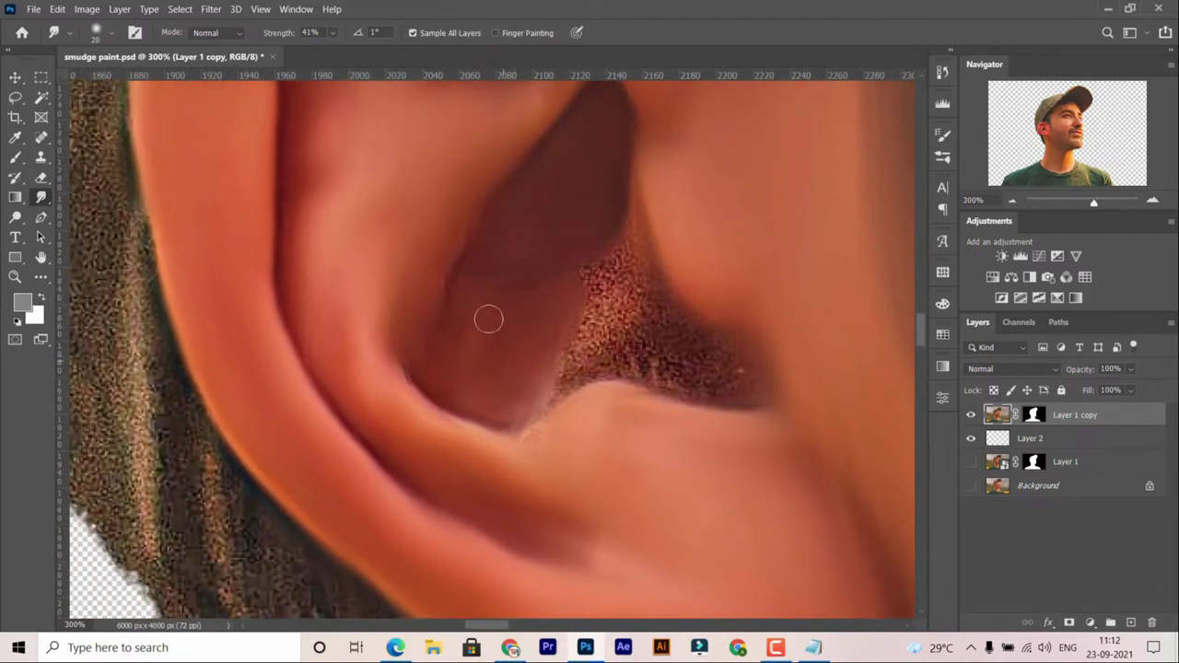
pyautogui.hscroll(1, 516, 314)
pyautogui.moveTo(571, 328); pyautogui.dragTo(580, 355)
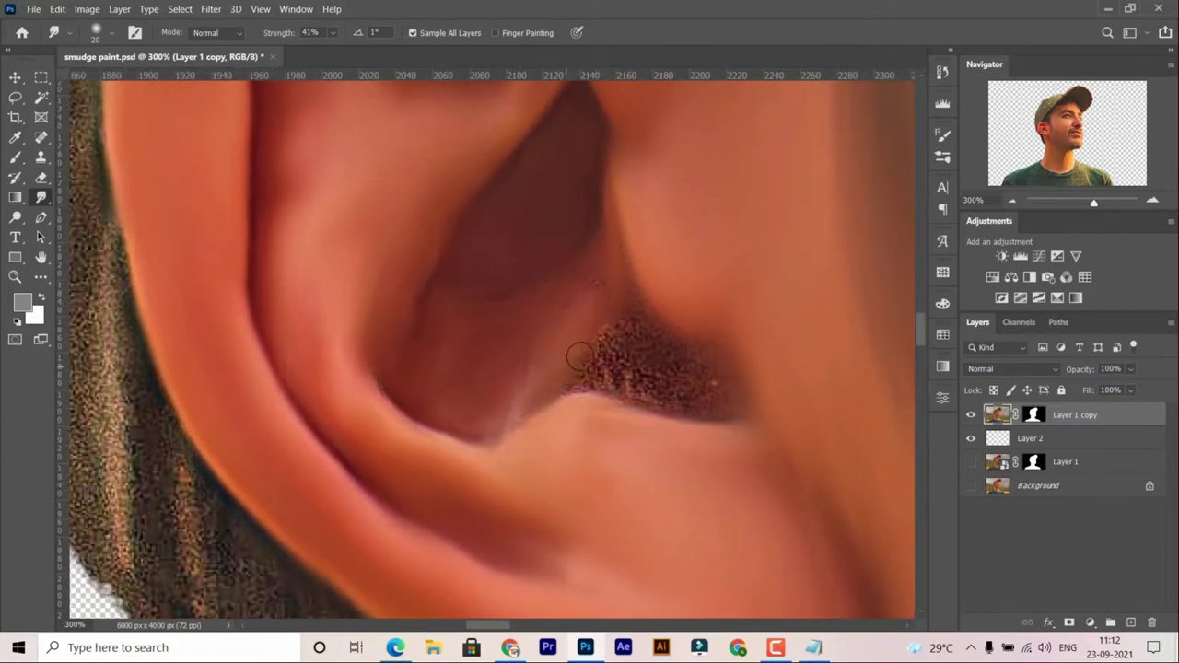
pyautogui.moveTo(665, 396); pyautogui.dragTo(608, 364)
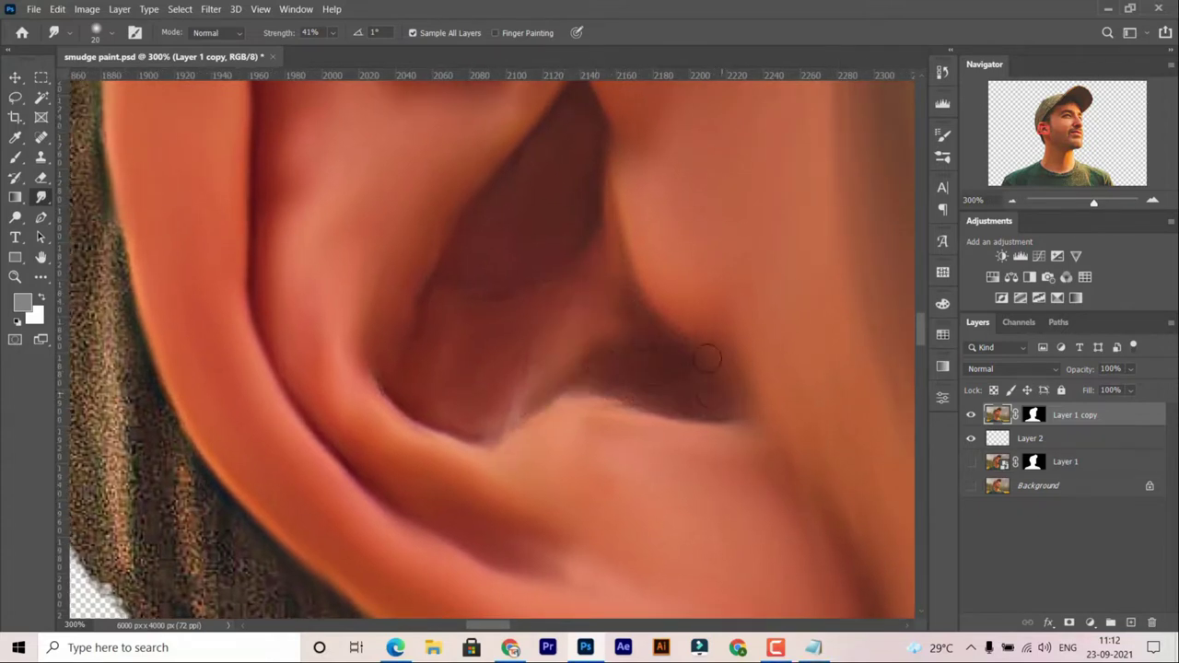
pyautogui.scroll(-2, 682, 373)
pyautogui.scroll(-2, 662, 390)
pyautogui.scroll(-2, 662, 390)
# Step: Smudge the eyebrow hairs downward into soft strokes
pyautogui.scroll(1, 662, 387)
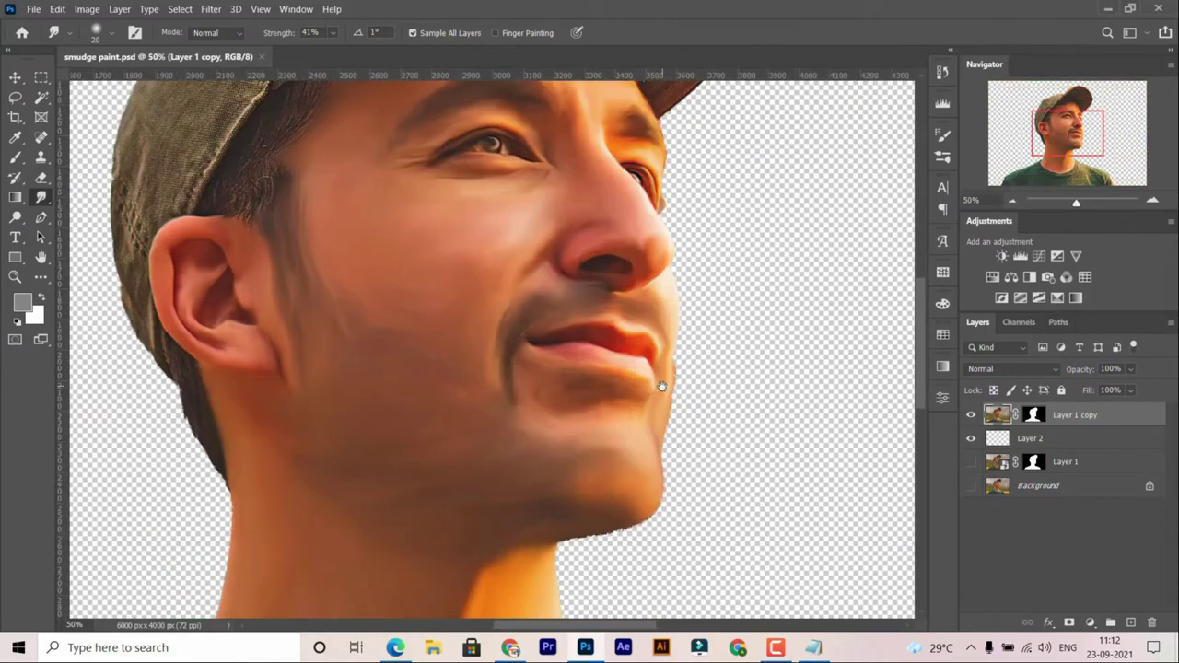
pyautogui.scroll(3, 662, 387)
pyautogui.scroll(2, 538, 512)
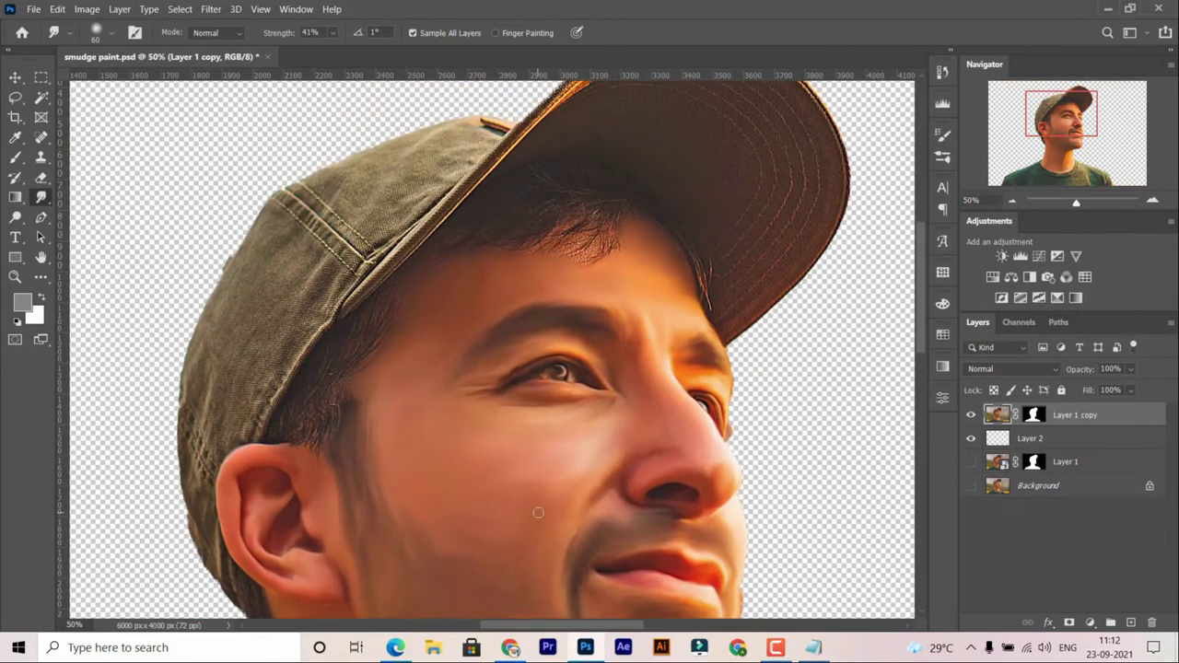
pyautogui.scroll(3, 589, 486)
pyautogui.moveTo(682, 332); pyautogui.dragTo(355, 369)
pyautogui.scroll(1, 356, 368)
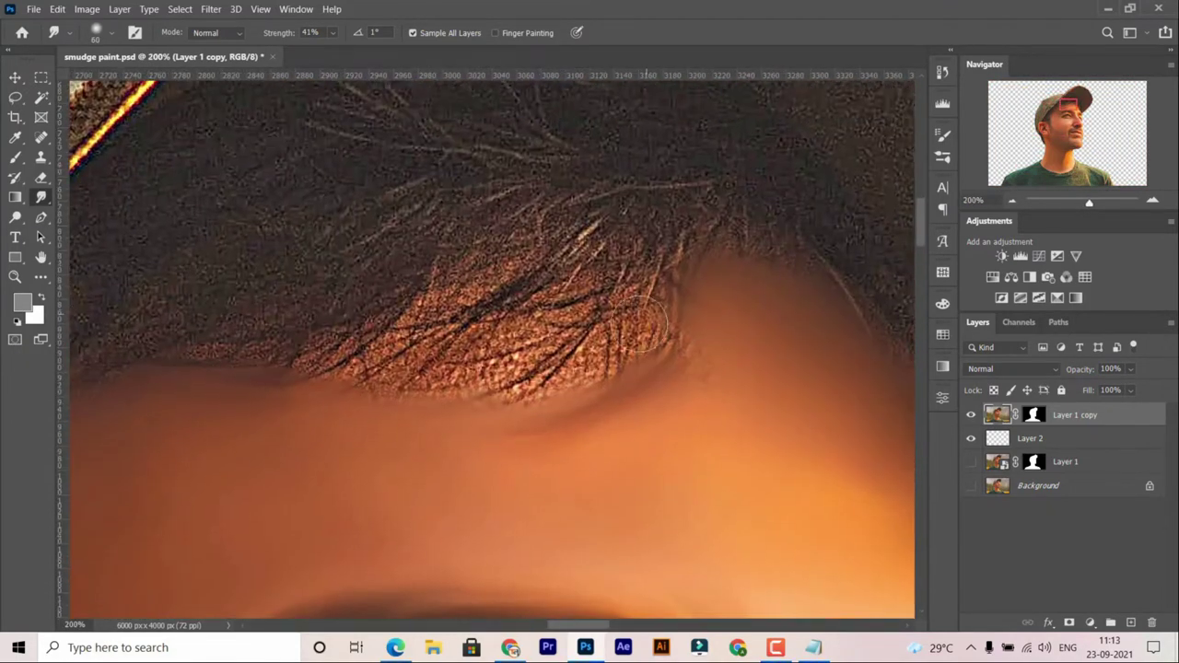
pyautogui.moveTo(571, 267)
pyautogui.mouseDown()
pyautogui.moveTo(537, 399)
pyautogui.moveTo(557, 281)
pyautogui.mouseUp()
# Step: Pan around the head to bring the hair under the cap above the ear into view
pyautogui.scroll(1, 557, 281)
pyautogui.scroll(2, 568, 447)
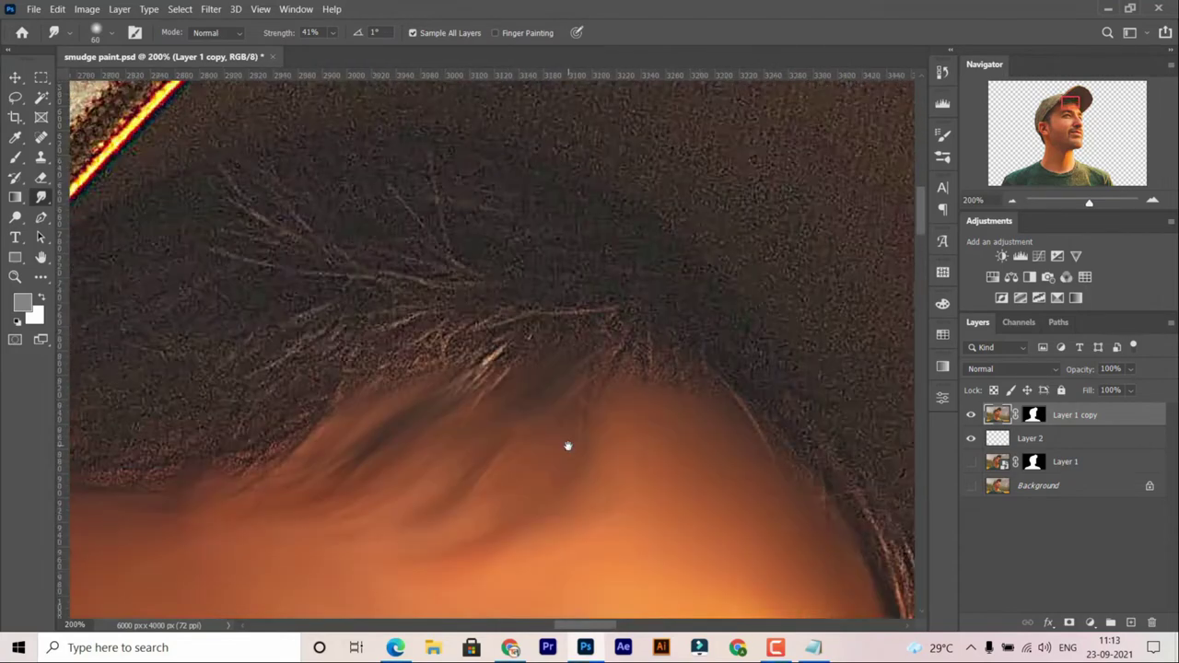
pyautogui.hscroll(5, 679, 294)
pyautogui.scroll(-1, 618, 330)
pyautogui.scroll(3, 618, 330)
pyautogui.hscroll(-2, 506, 316)
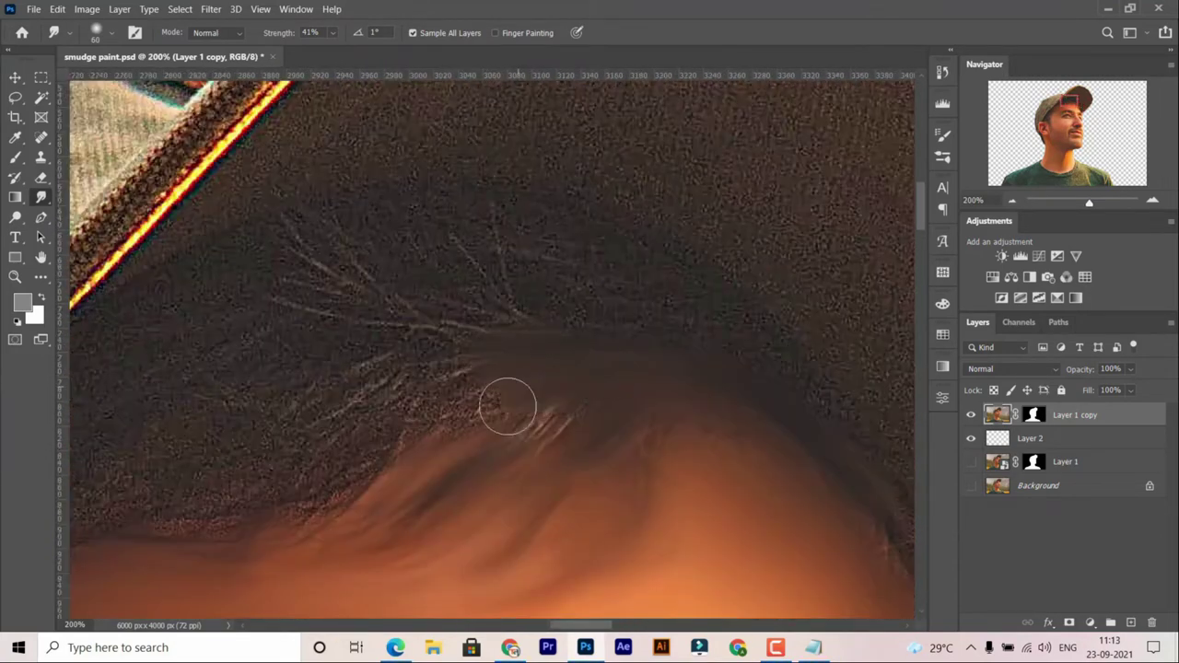
pyautogui.hscroll(-1, 506, 402)
pyautogui.scroll(-1, 563, 342)
pyautogui.scroll(-1, 282, 469)
pyautogui.hscroll(-2, 282, 469)
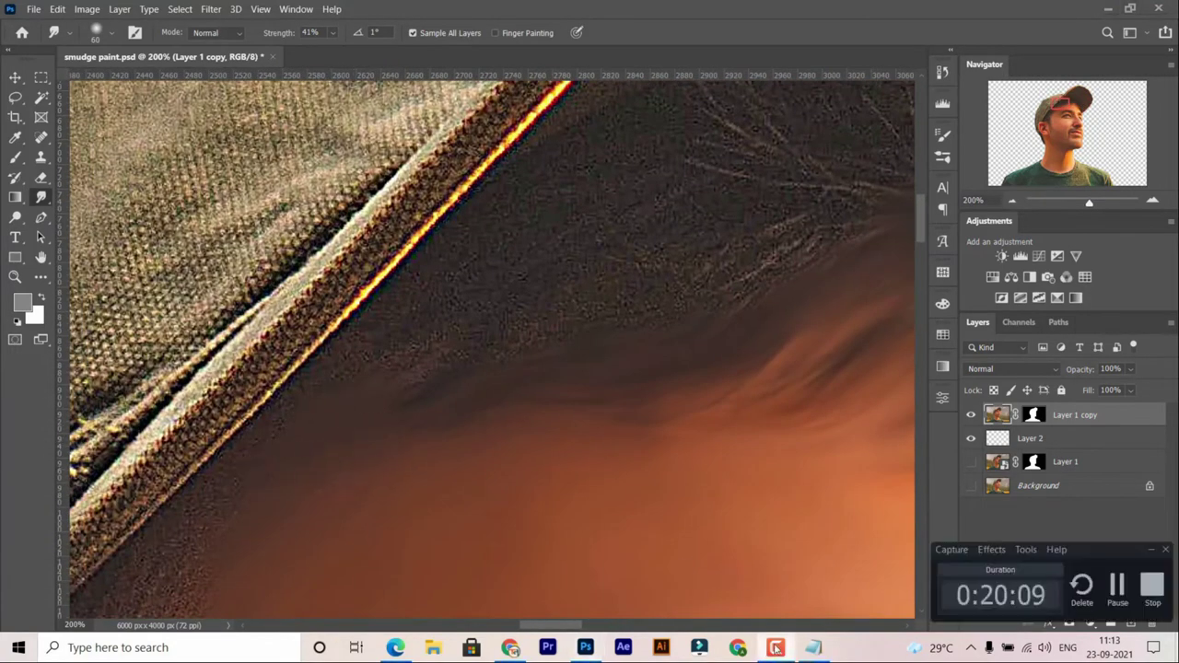
pyautogui.scroll(1, 497, 366)
pyautogui.hscroll(2, 497, 366)
pyautogui.scroll(1, 508, 283)
pyautogui.hscroll(2, 508, 283)
pyautogui.scroll(-1, 611, 337)
pyautogui.hscroll(-2, 564, 290)
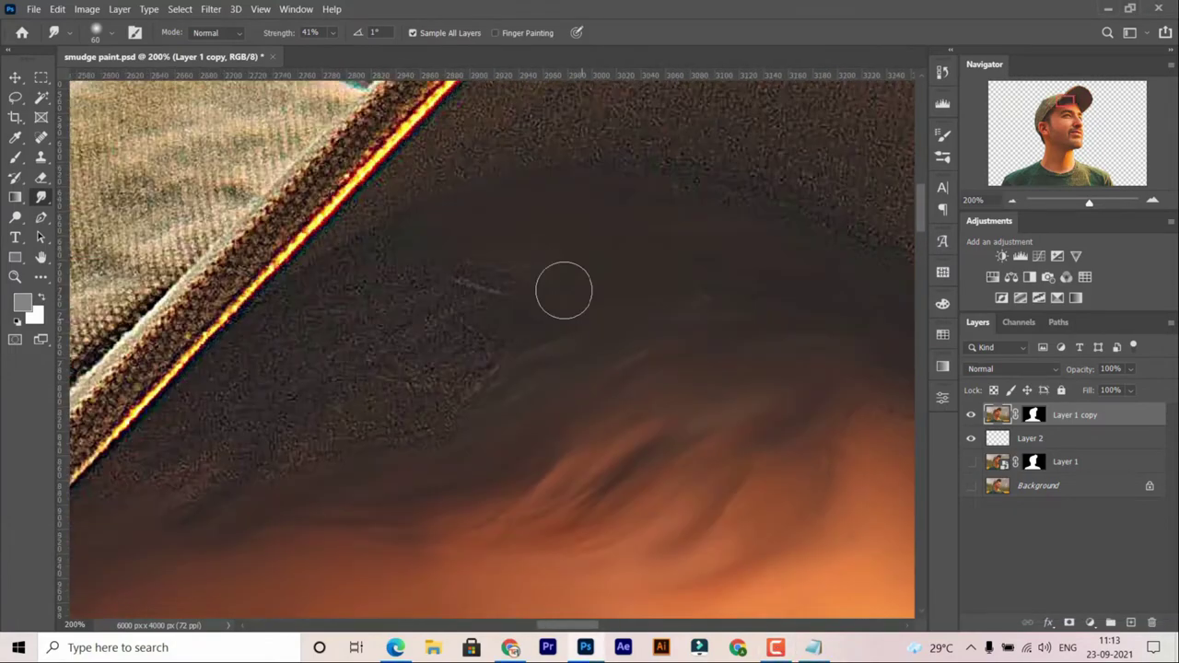
pyautogui.hscroll(-2, 422, 411)
pyautogui.hscroll(-3, 380, 304)
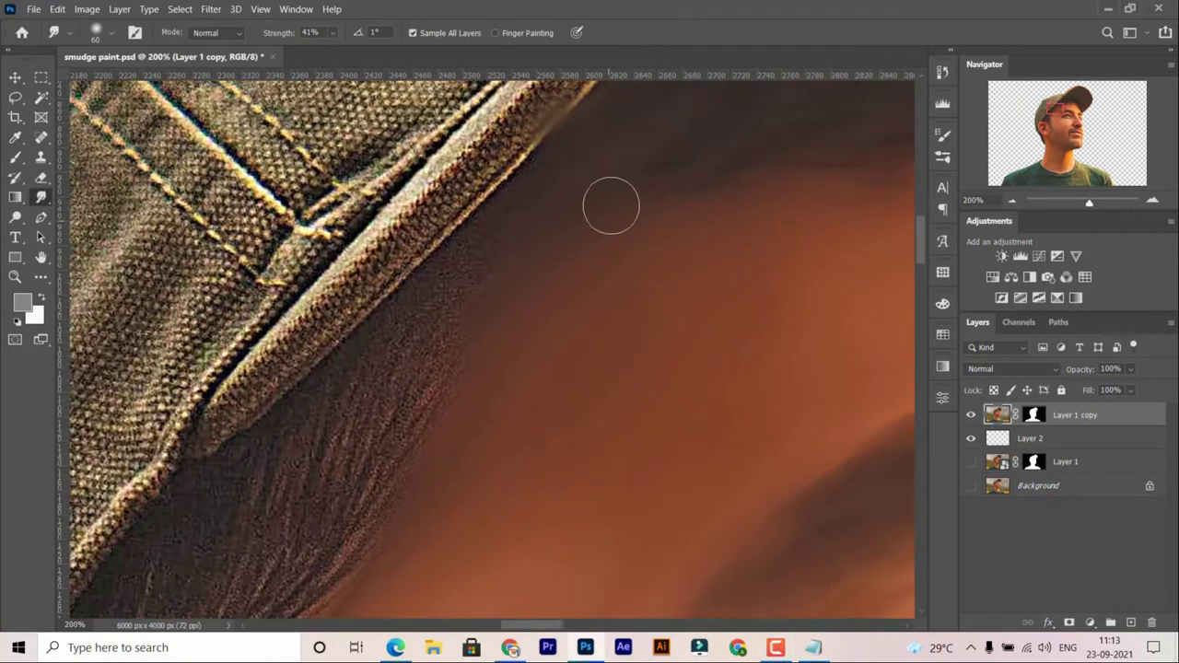
pyautogui.scroll(-3, 426, 325)
pyautogui.scroll(-1, 419, 303)
pyautogui.hscroll(-3, 461, 350)
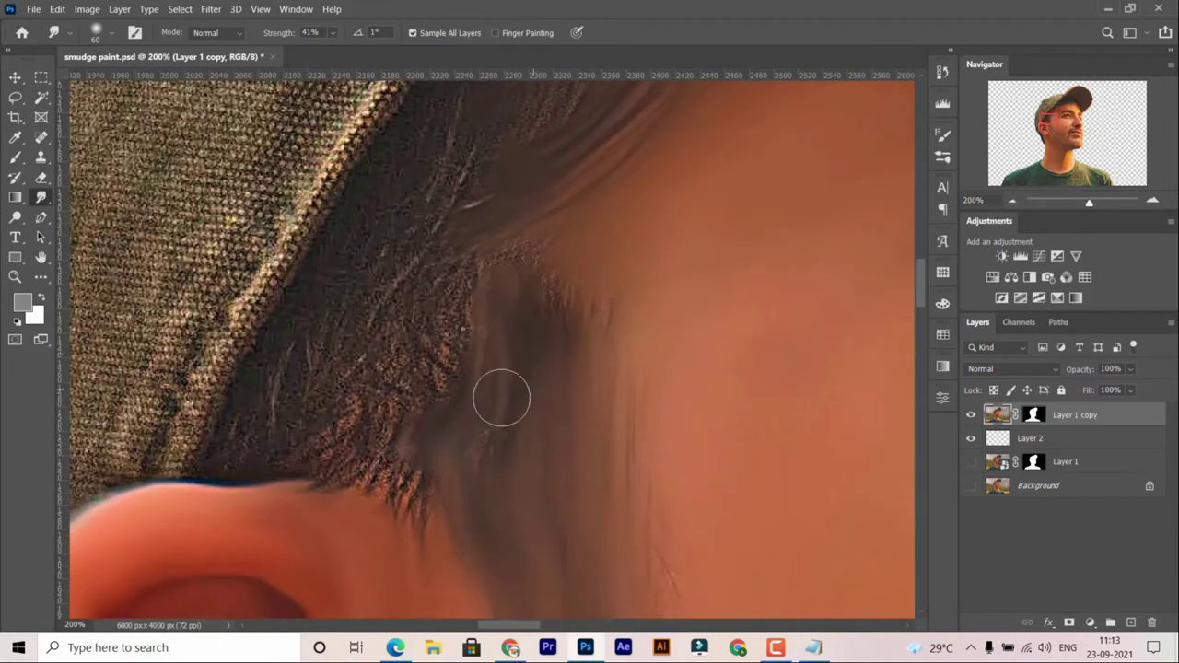
pyautogui.moveTo(500, 397); pyautogui.dragTo(545, 362)
pyautogui.scroll(1, 452, 368)
pyautogui.scroll(2, 548, 316)
pyautogui.hscroll(-1, 548, 316)
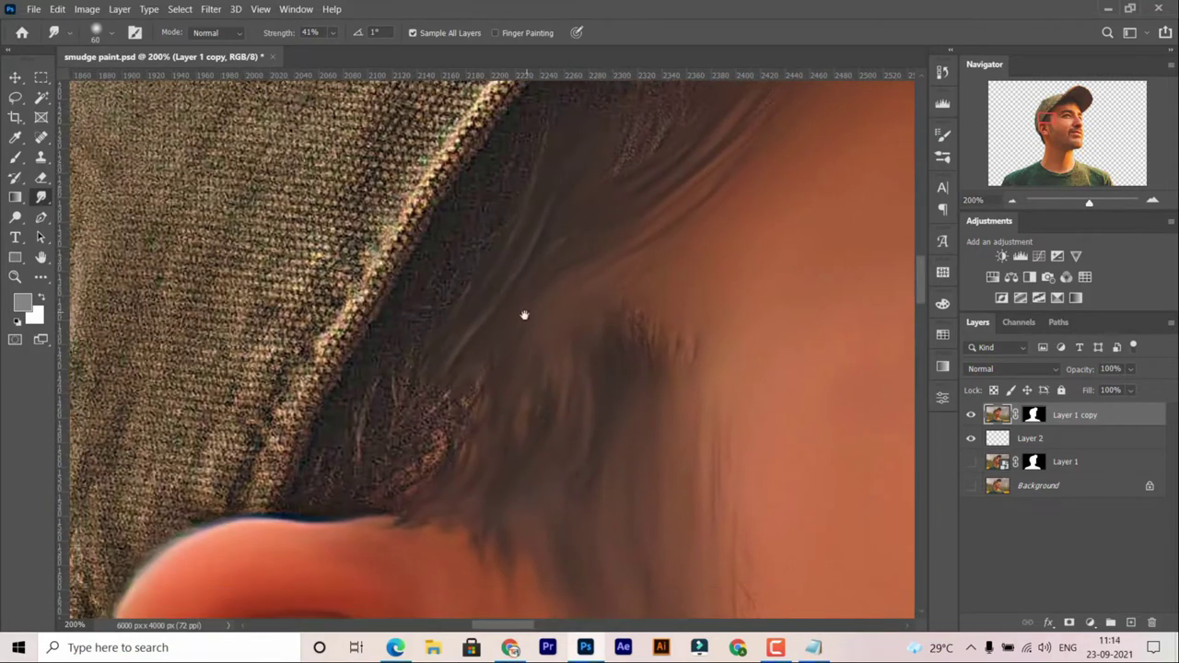
pyautogui.scroll(4, 323, 503)
pyautogui.hscroll(2, 642, 198)
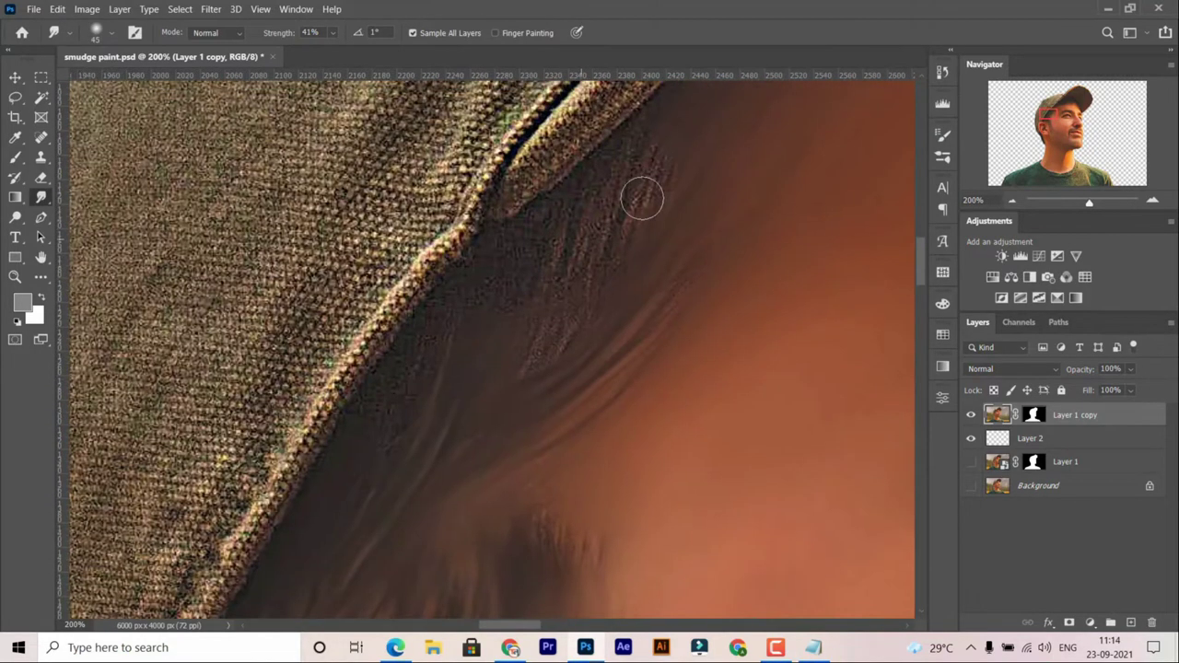
pyautogui.hscroll(-2, 691, 200)
pyautogui.scroll(-2, 605, 295)
pyautogui.scroll(-1, 587, 316)
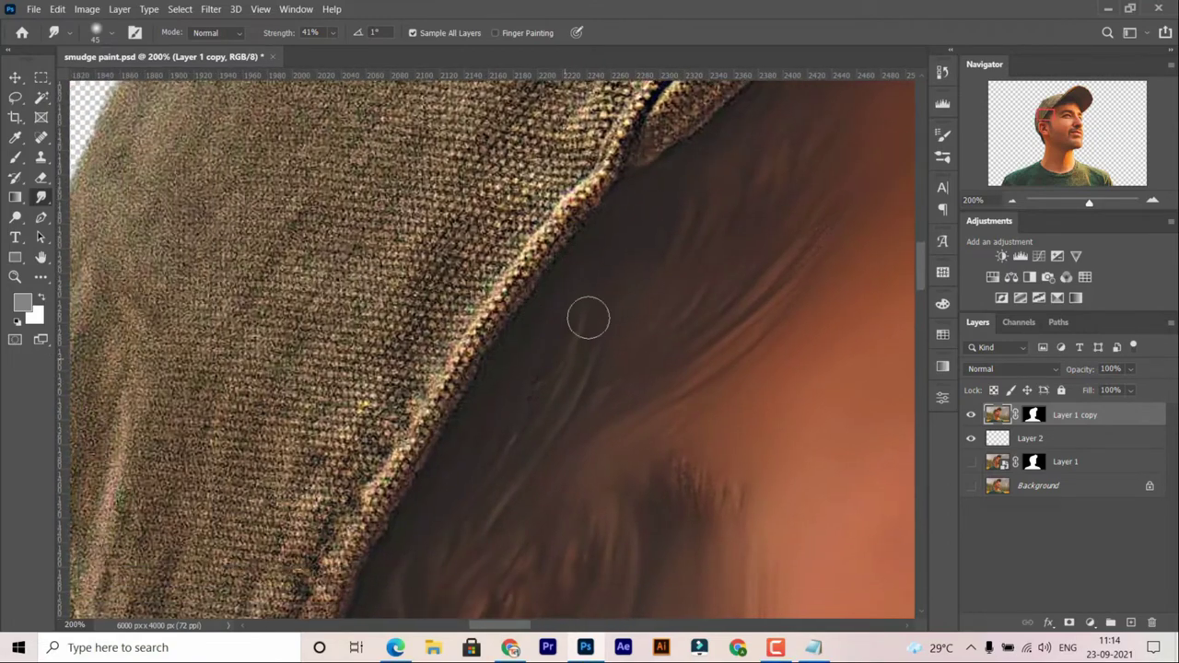
pyautogui.scroll(-2, 527, 276)
pyautogui.scroll(-3, 526, 277)
pyautogui.scroll(1, 614, 408)
# Step: Smudge the textured brim underside into a smooth brown band reaching up toward the brim edge
pyautogui.scroll(2, 603, 350)
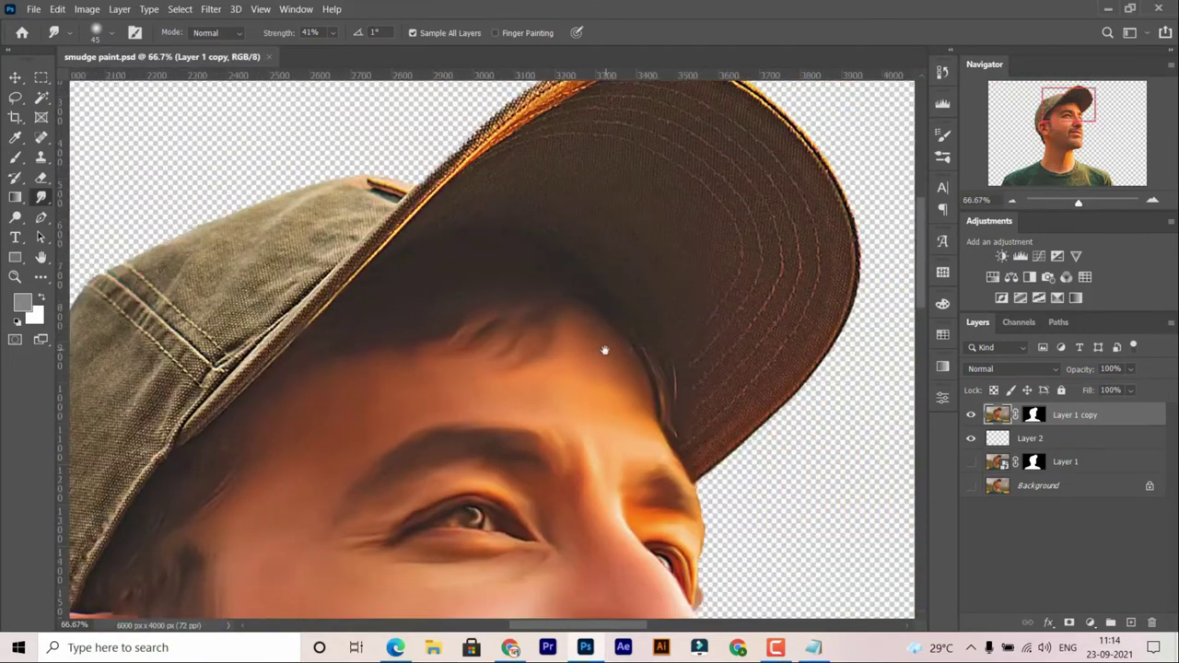
pyautogui.hscroll(1, 606, 360)
pyautogui.scroll(3, 606, 360)
pyautogui.hscroll(1, 416, 263)
pyautogui.scroll(-1, 437, 372)
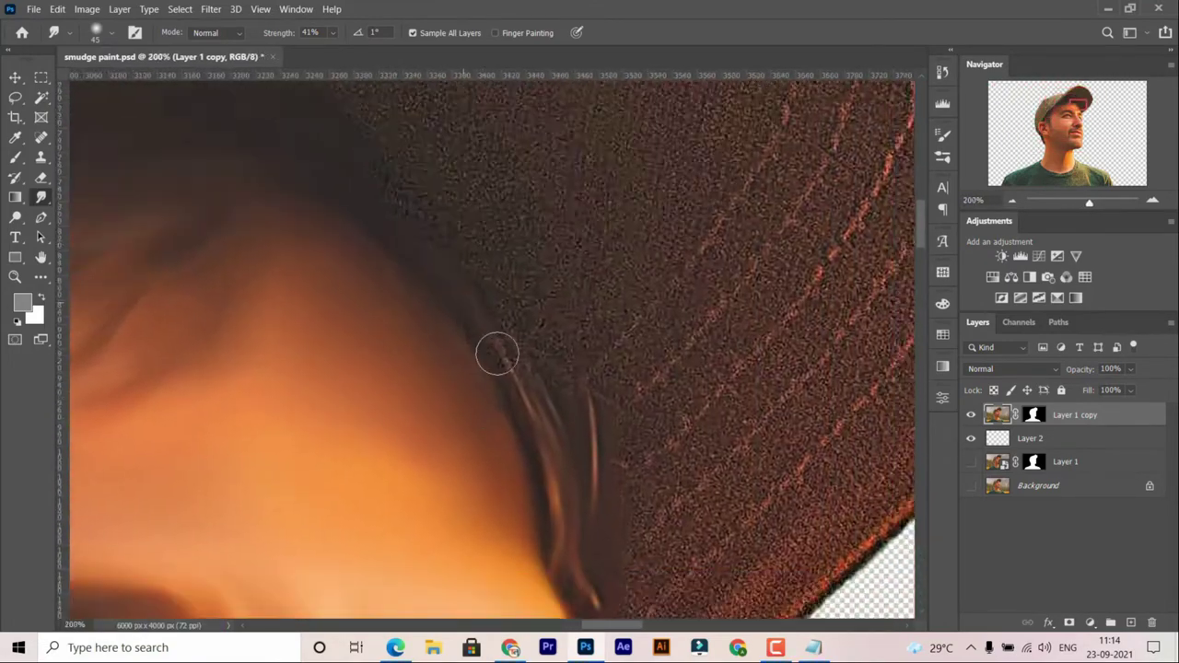
pyautogui.scroll(-1, 501, 350)
pyautogui.scroll(-2, 583, 522)
pyautogui.hscroll(2, 553, 256)
pyautogui.moveTo(595, 356)
pyautogui.mouseDown()
pyautogui.moveTo(448, 447)
pyautogui.moveTo(439, 496)
pyautogui.mouseUp()
pyautogui.scroll(1, 538, 395)
pyautogui.hscroll(1, 453, 440)
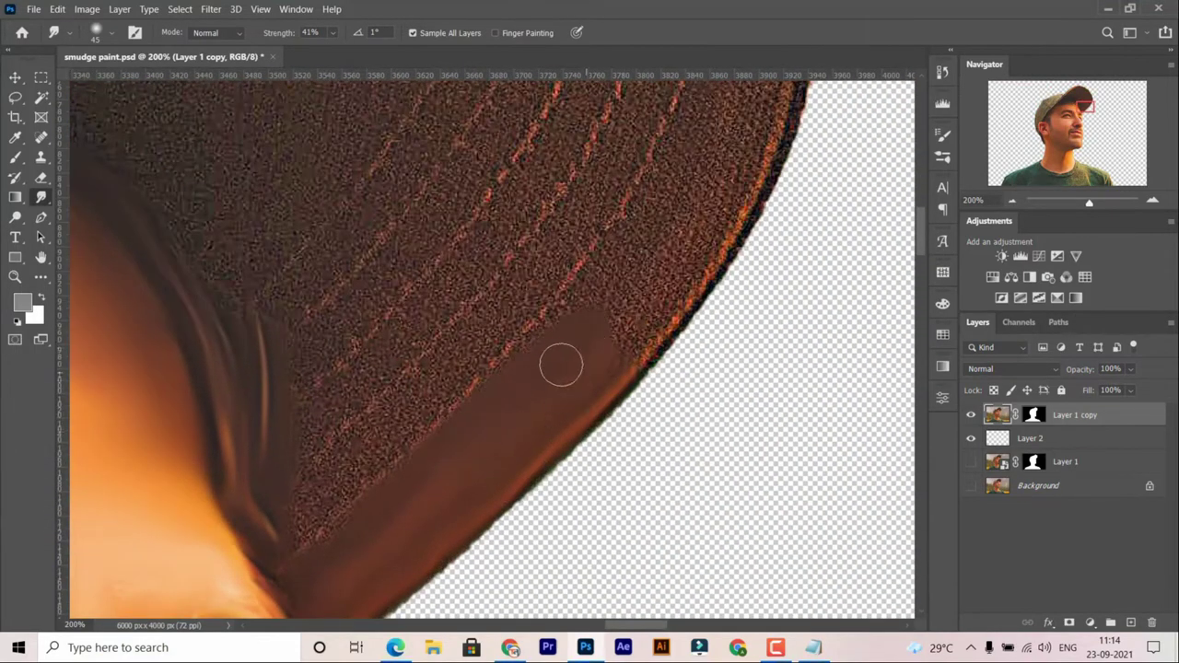
pyautogui.moveTo(561, 366)
pyautogui.mouseDown()
pyautogui.moveTo(571, 316)
pyautogui.moveTo(710, 250)
pyautogui.mouseUp()
# Step: Continue smoothing the band along the brim's outer edge, panning further up the cap
pyautogui.scroll(1, 710, 249)
pyautogui.moveTo(627, 282); pyautogui.dragTo(700, 304)
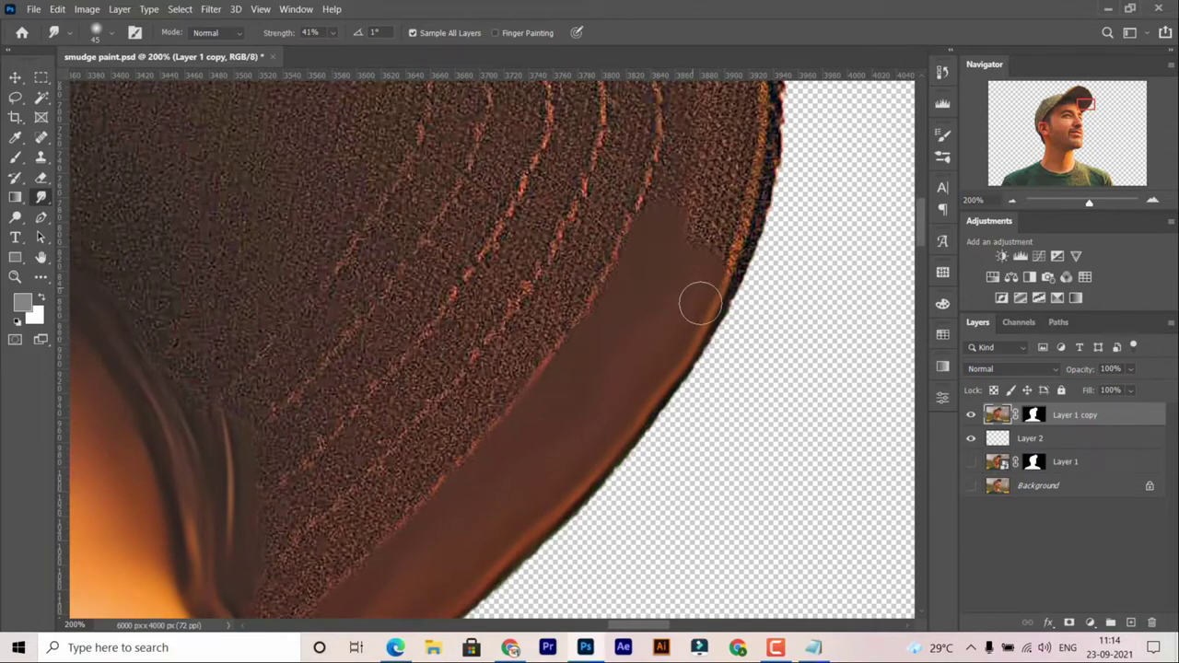
pyautogui.scroll(1, 701, 303)
pyautogui.moveTo(666, 396); pyautogui.dragTo(701, 291)
pyautogui.scroll(1, 691, 277)
pyautogui.moveTo(685, 224); pyautogui.dragTo(726, 249)
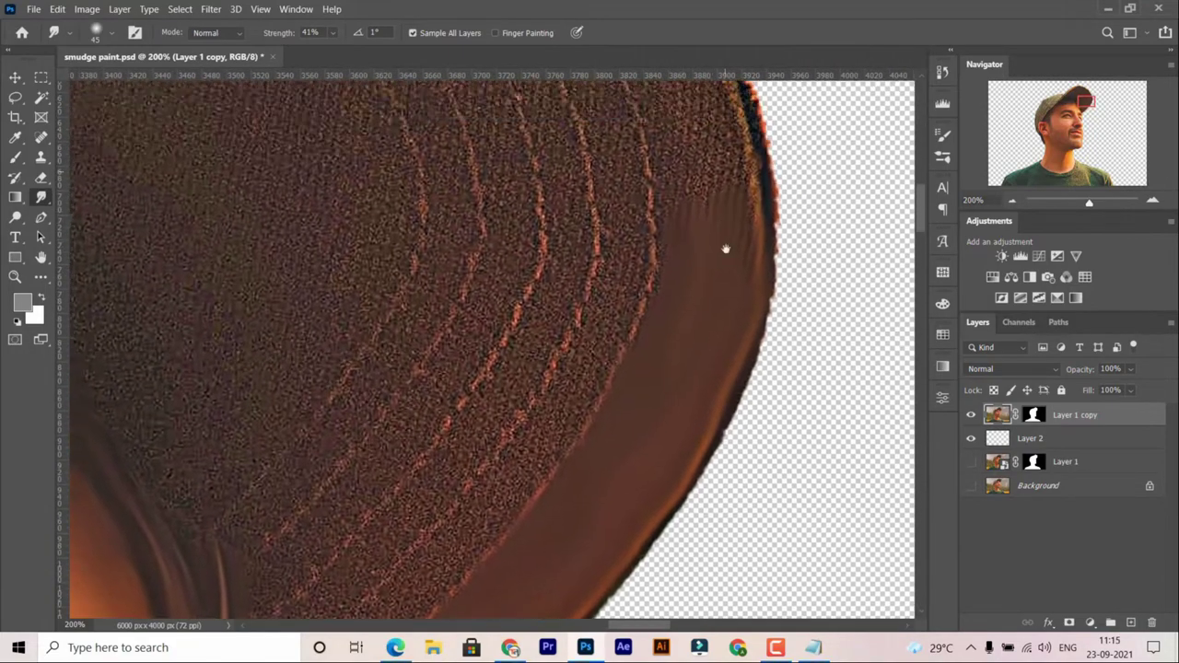
pyautogui.scroll(1, 726, 249)
pyautogui.scroll(1, 761, 393)
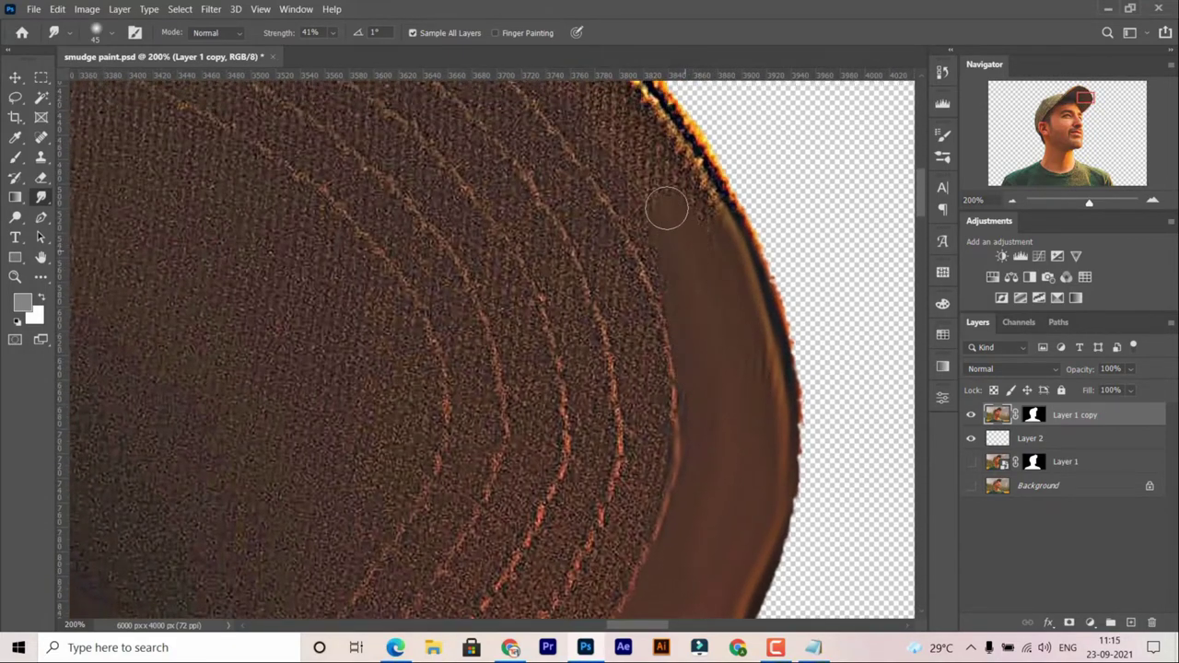
pyautogui.scroll(1, 667, 210)
pyautogui.scroll(1, 750, 321)
pyautogui.scroll(1, 716, 308)
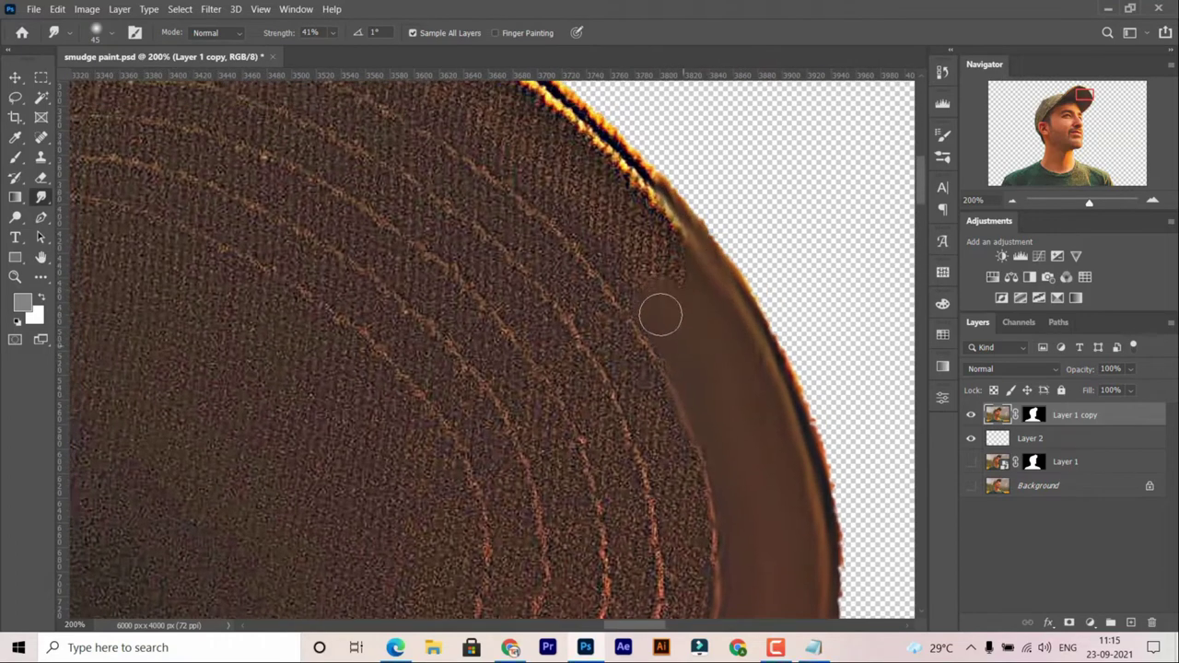
pyautogui.scroll(1, 636, 295)
pyautogui.scroll(1, 613, 274)
pyautogui.scroll(1, 655, 245)
pyautogui.scroll(1, 532, 235)
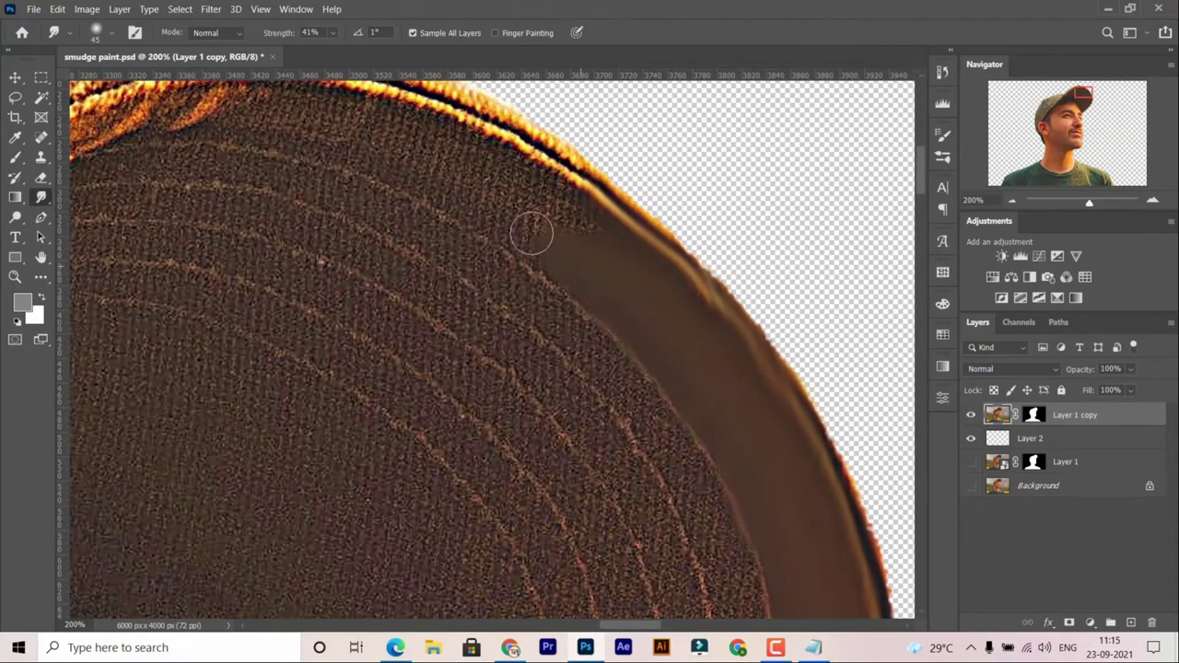
pyautogui.scroll(1, 535, 163)
pyautogui.scroll(1, 631, 215)
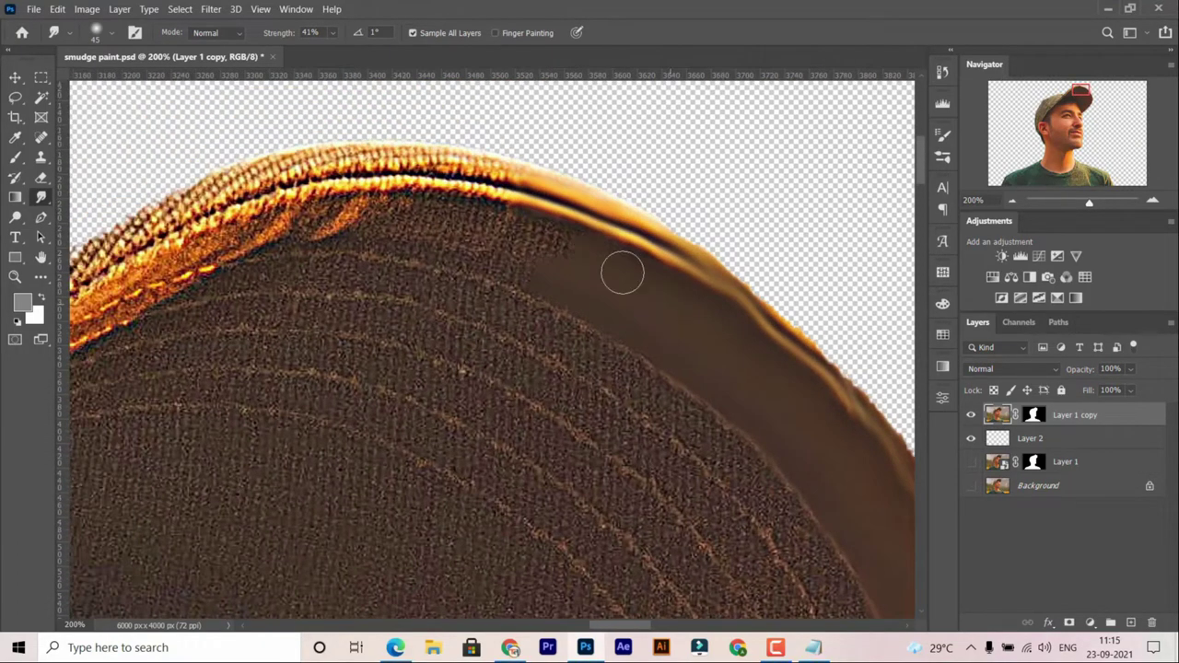
# Step: Pan around the cap edges at 200% to inspect the smudging
pyautogui.hscroll(-1, 420, 253)
pyautogui.hscroll(-1, 501, 232)
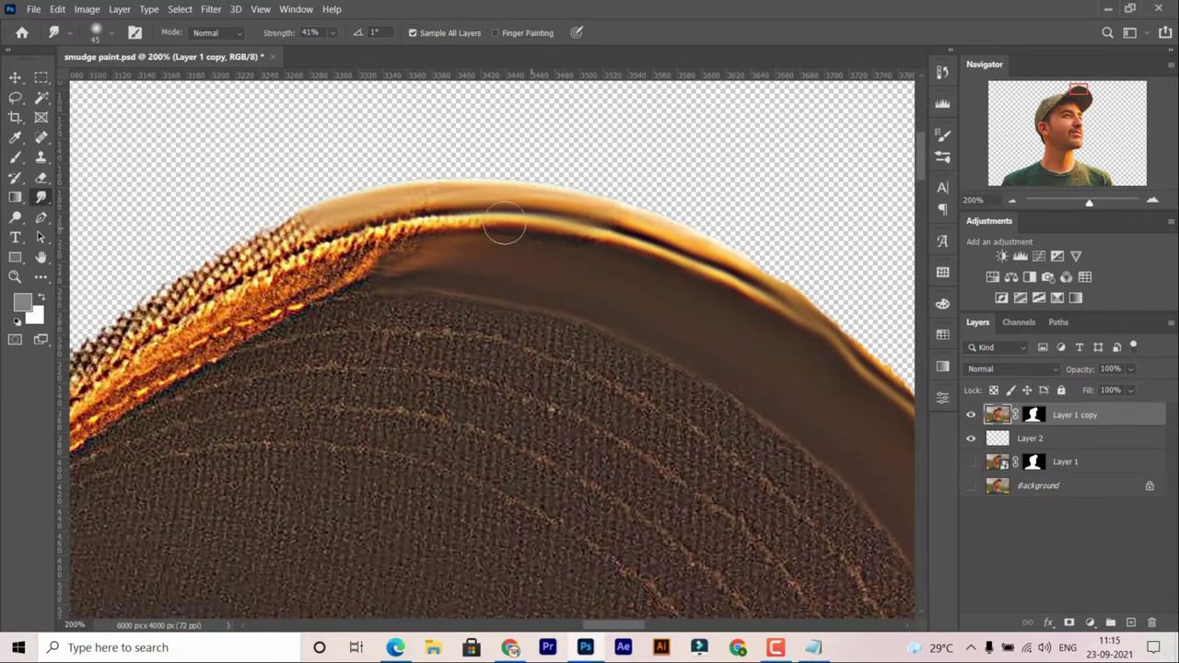
pyautogui.hscroll(-1, 396, 267)
pyautogui.hscroll(-1, 284, 295)
pyautogui.hscroll(-1, 354, 271)
pyautogui.hscroll(-1, 424, 248)
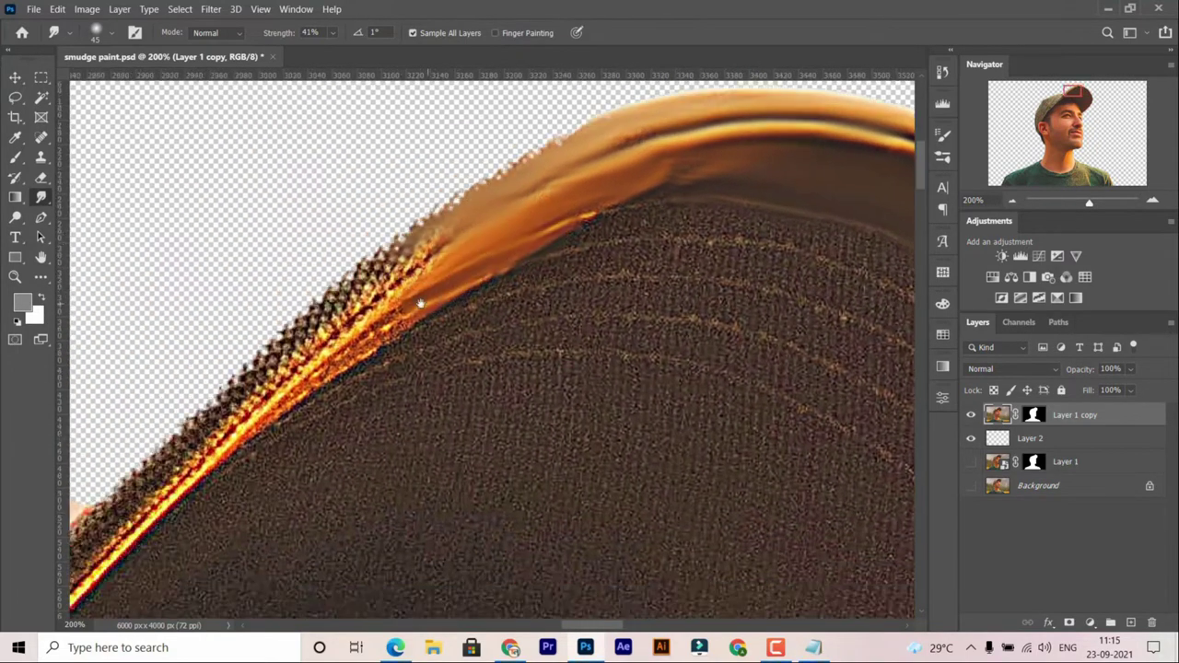
pyautogui.hscroll(-1, 494, 224)
pyautogui.hscroll(-1, 564, 201)
pyautogui.scroll(1, 553, 210)
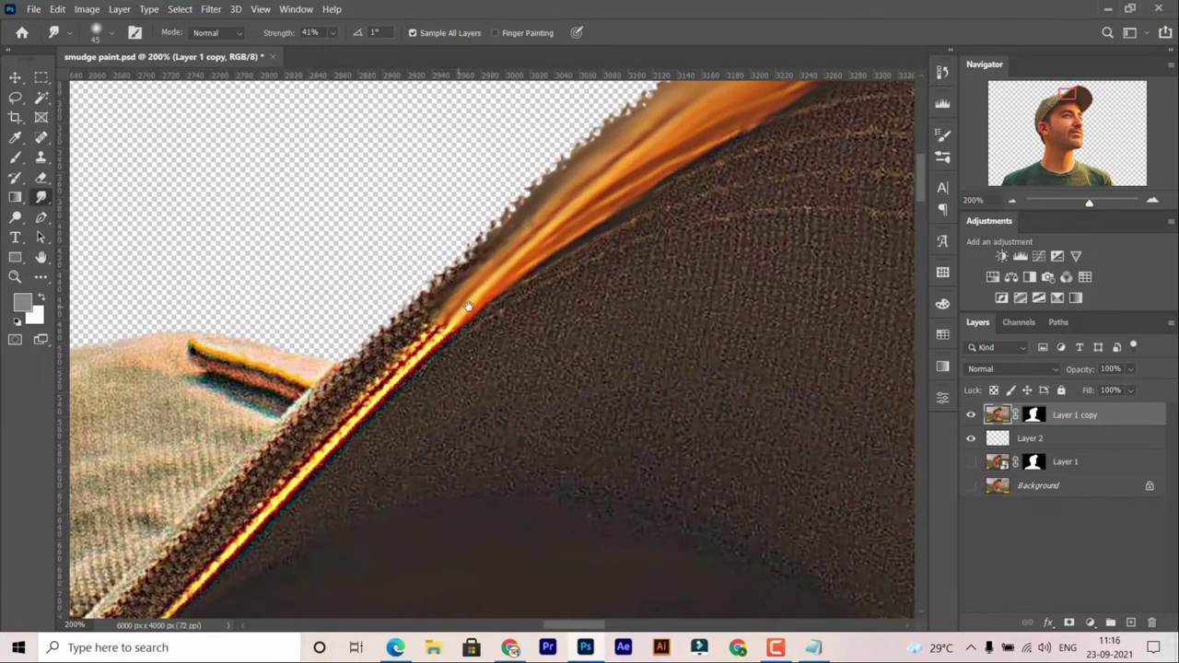
pyautogui.hscroll(-1, 525, 217)
pyautogui.scroll(-2, 481, 228)
pyautogui.scroll(-1, 481, 228)
pyautogui.hscroll(-1, 434, 264)
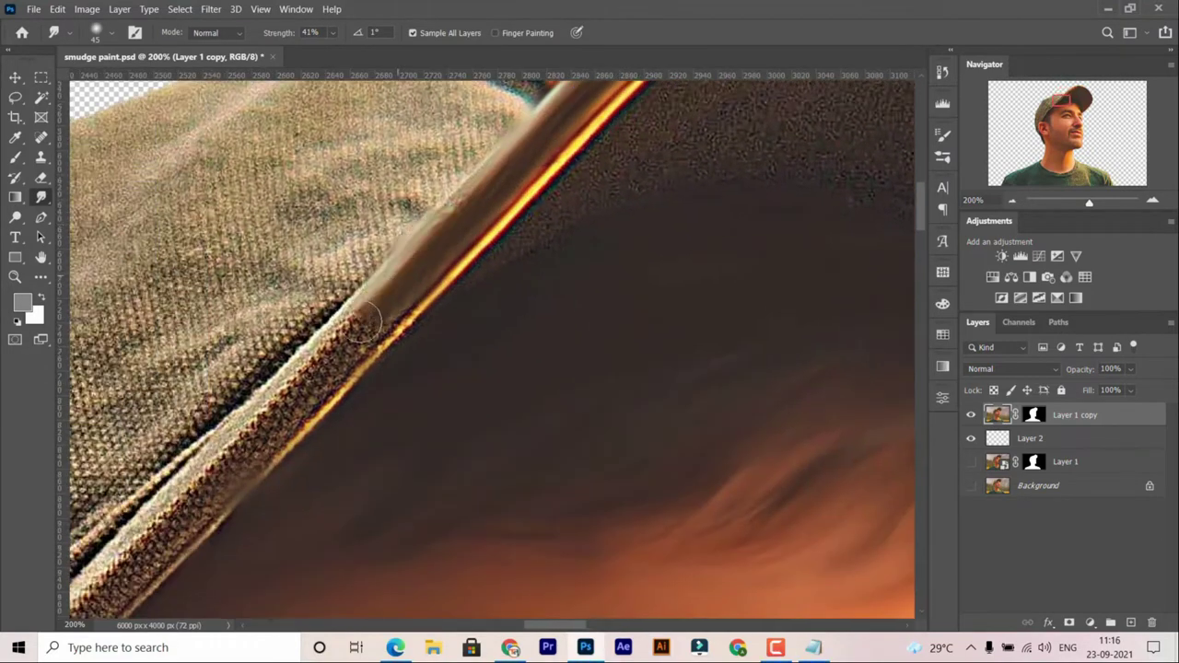
pyautogui.hscroll(-1, 369, 322)
pyautogui.scroll(-1, 378, 334)
pyautogui.hscroll(-1, 381, 339)
pyautogui.hscroll(-1, 406, 295)
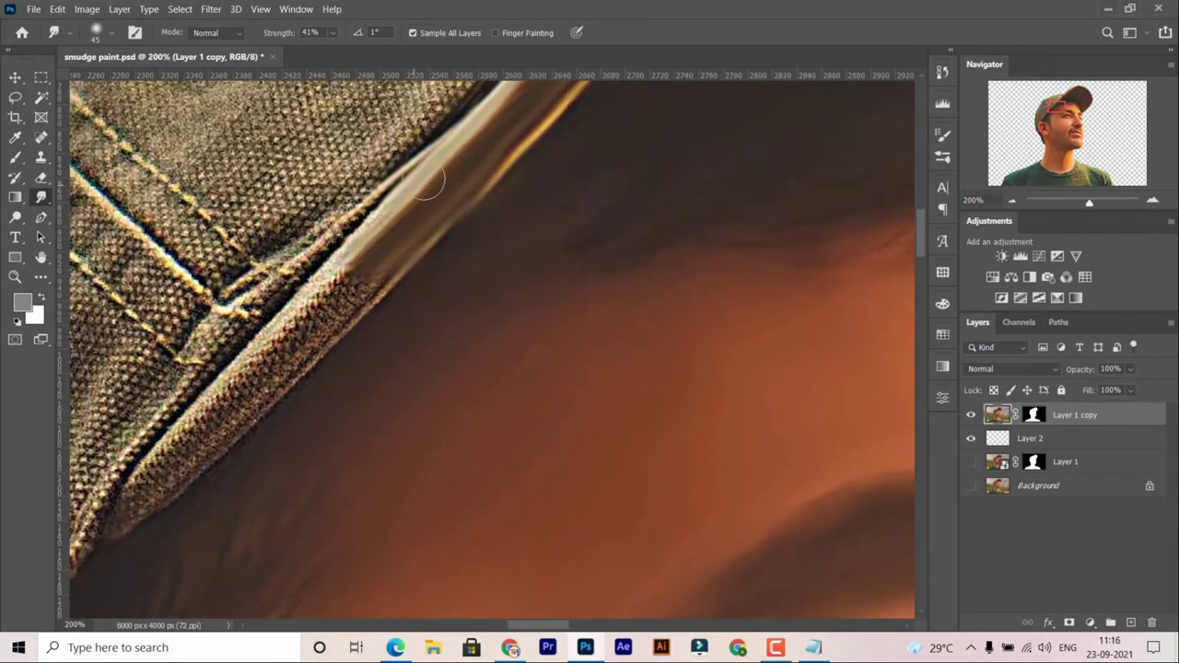
pyautogui.scroll(-1, 424, 240)
pyautogui.hscroll(-1, 432, 219)
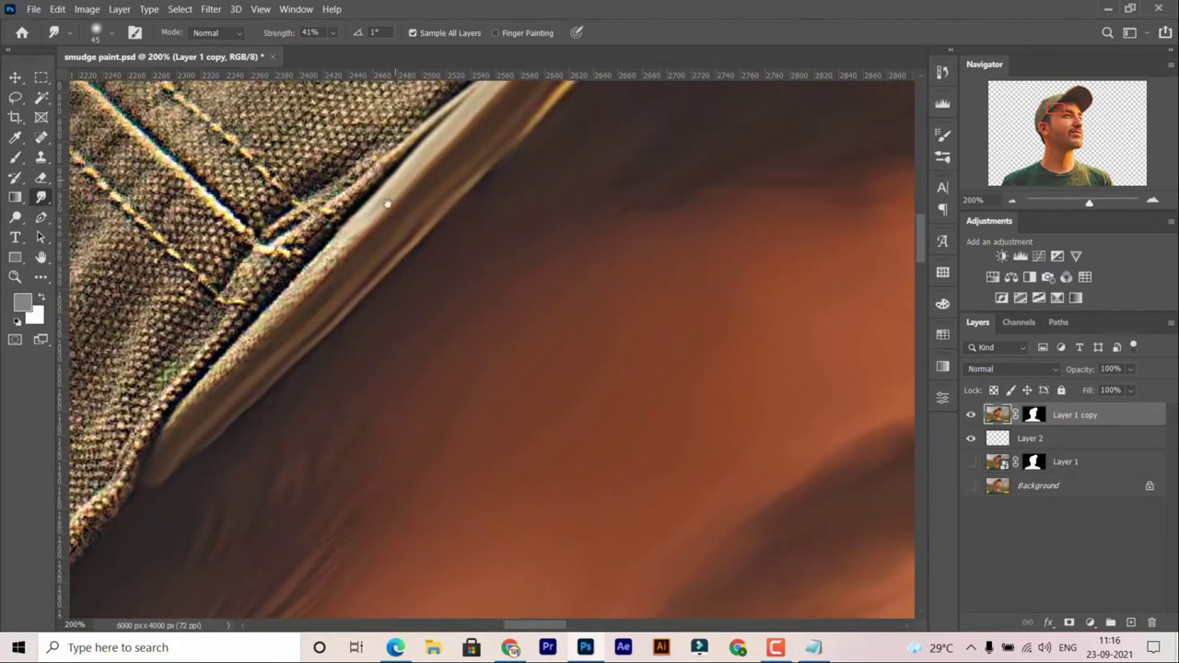
# Step: Save the smudge paint PSD with Ctrl+S after bringing the cap seam into view
pyautogui.moveTo(291, 306); pyautogui.dragTo(307, 397)
pyautogui.hotkey('ctrl', 's')
pyautogui.keyDown('alt'); pyautogui.scroll(-3, 307, 396); pyautogui.keyUp('alt')
# Step: Soften the cap edge beside the brim stripe and smooth the dark area near the seam
pyautogui.keyDown('alt'); pyautogui.scroll(1, 437, 337); pyautogui.keyUp('alt')
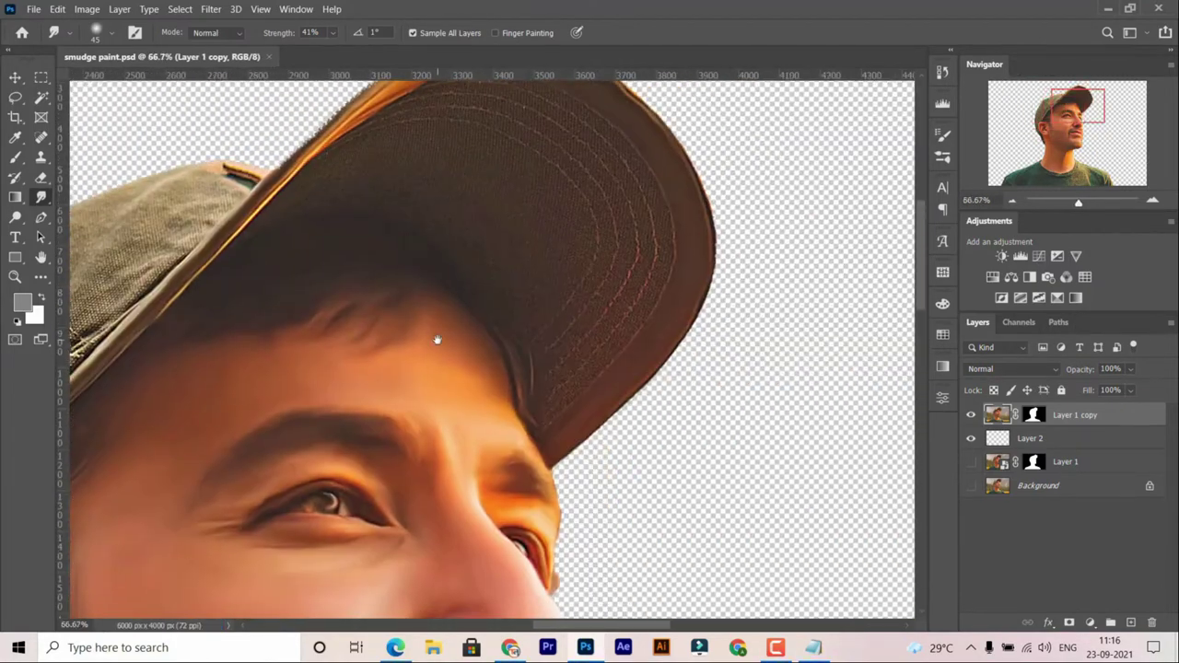
pyautogui.keyDown('alt'); pyautogui.scroll(2, 798, 271); pyautogui.keyUp('alt')
pyautogui.moveTo(236, 407); pyautogui.dragTo(382, 310)
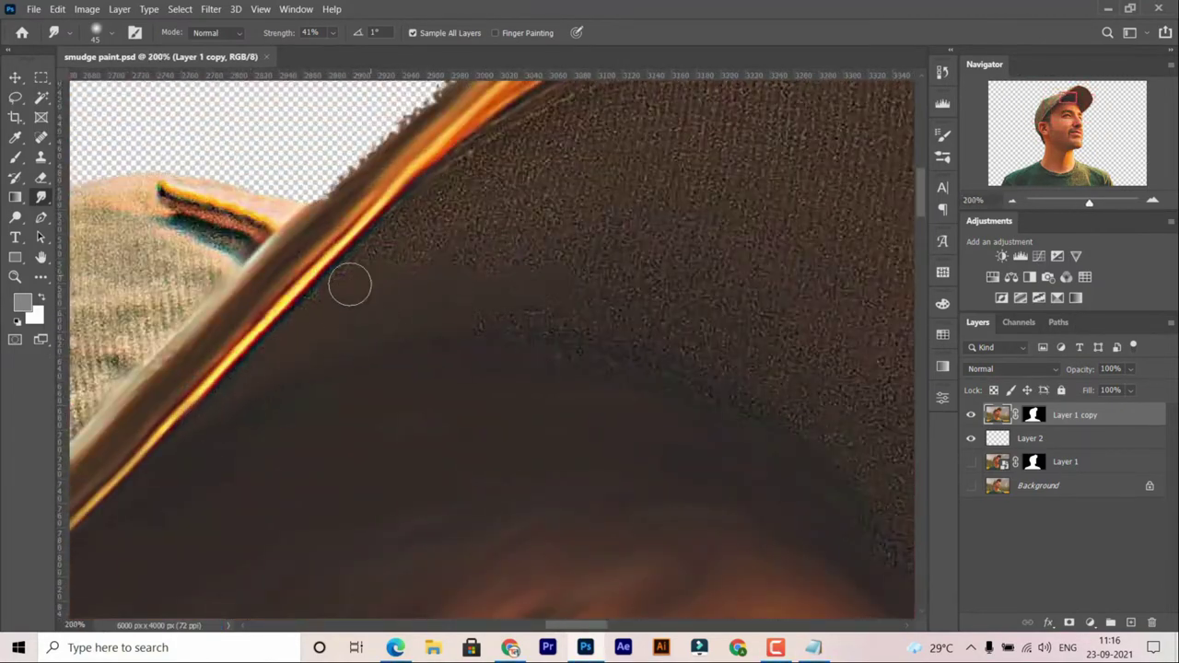
pyautogui.moveTo(350, 271)
pyautogui.mouseDown()
pyautogui.moveTo(571, 384)
pyautogui.moveTo(666, 449)
pyautogui.mouseUp()
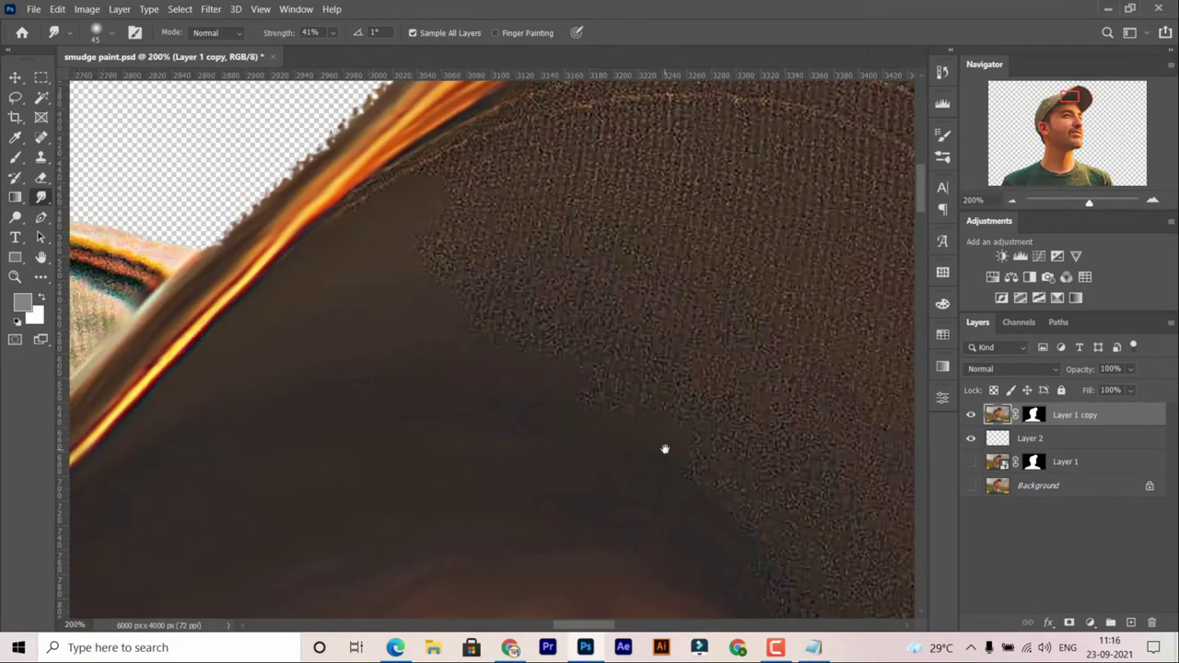
pyautogui.moveTo(454, 184)
pyautogui.mouseDown()
pyautogui.moveTo(563, 200)
pyautogui.moveTo(616, 123)
pyautogui.moveTo(513, 329)
pyautogui.moveTo(503, 307)
pyautogui.mouseUp()
# Step: Smudge away the textured noise patch on the cap
pyautogui.scroll(-2, 591, 284)
pyautogui.scroll(-2, 535, 384)
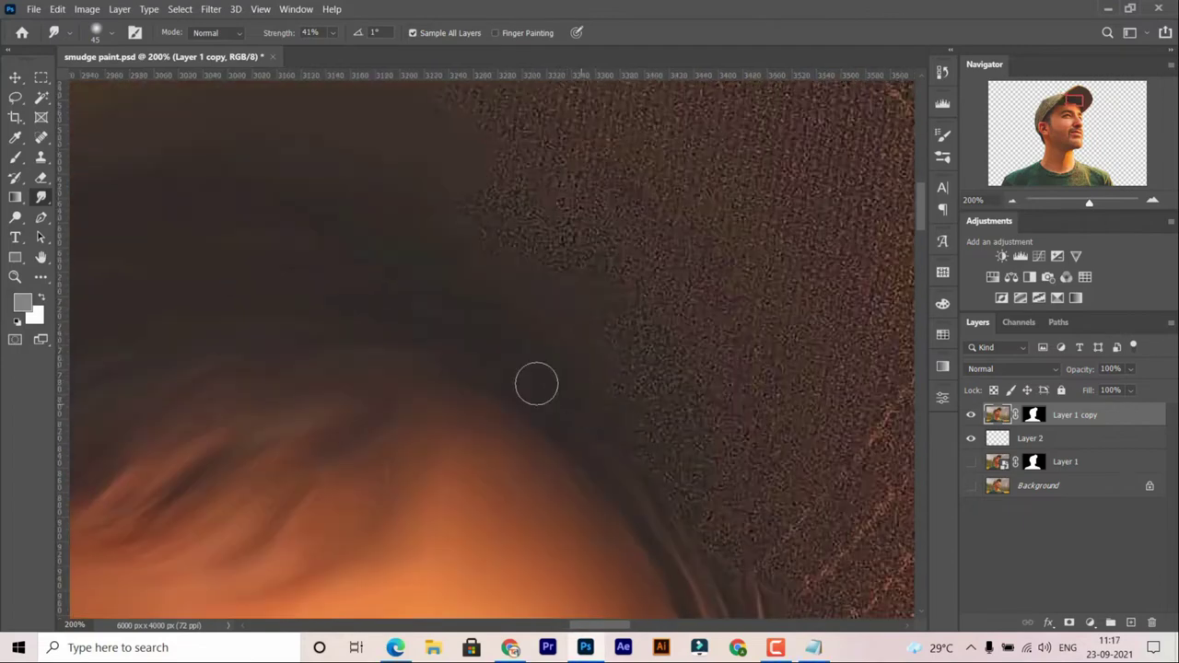
pyautogui.scroll(-2, 688, 426)
pyautogui.scroll(2, 484, 319)
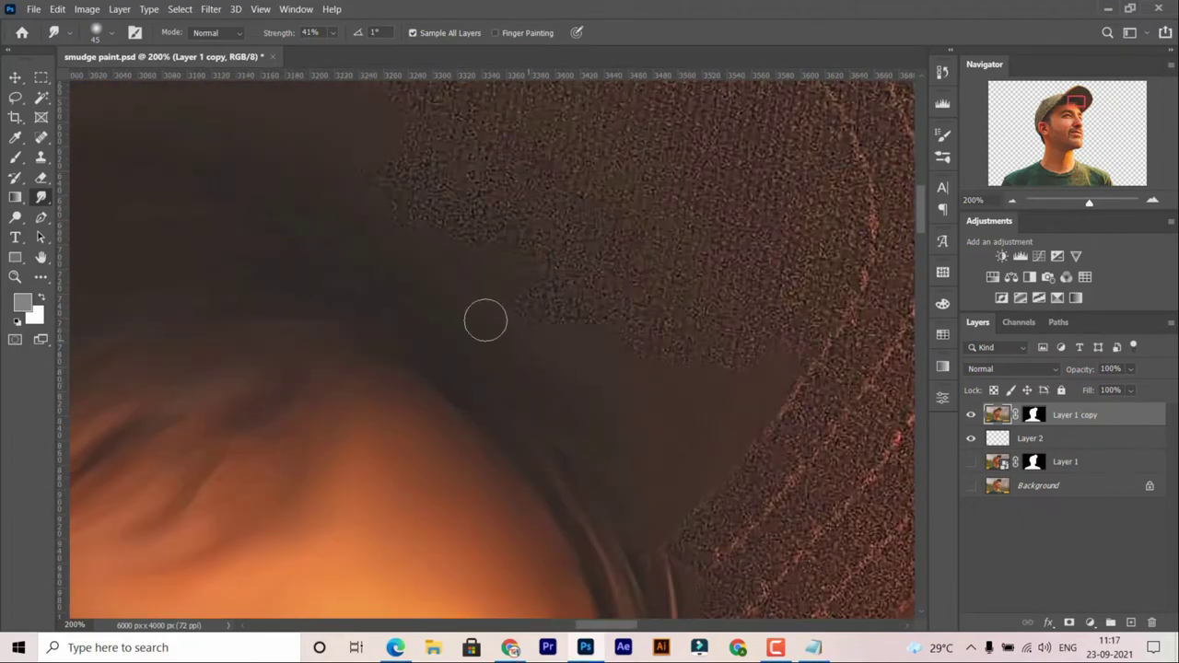
pyautogui.scroll(1, 600, 290)
pyautogui.scroll(1, 600, 290)
pyautogui.scroll(2, 455, 273)
pyautogui.scroll(1, 636, 333)
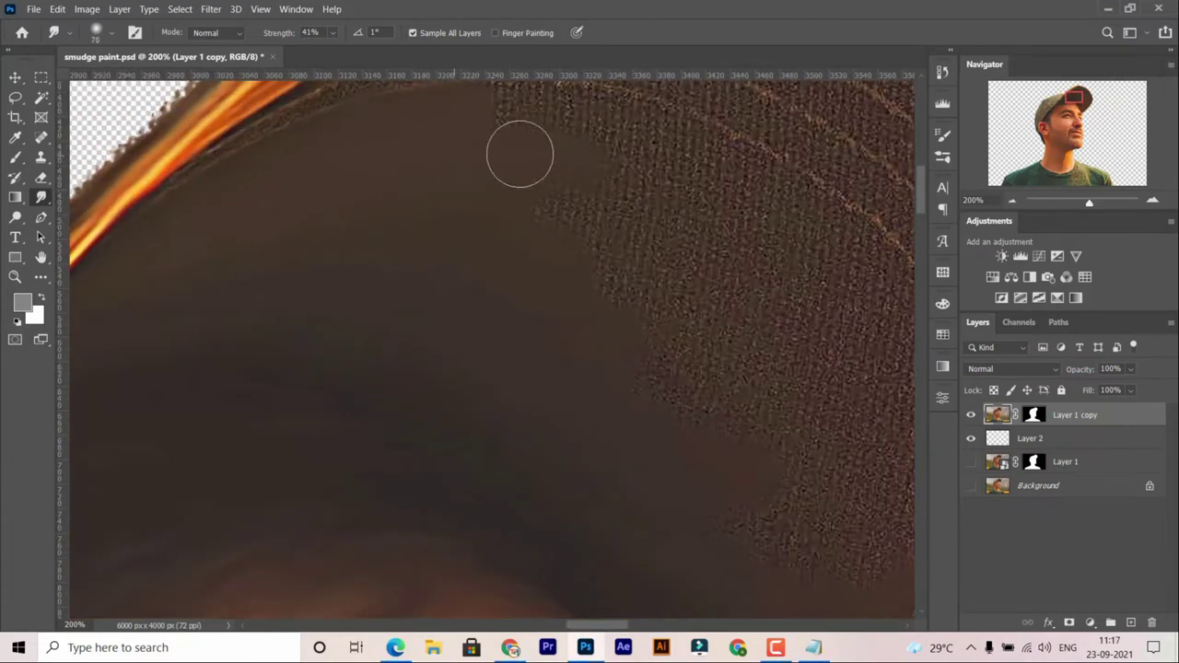
pyautogui.scroll(1, 603, 187)
pyautogui.scroll(1, 592, 227)
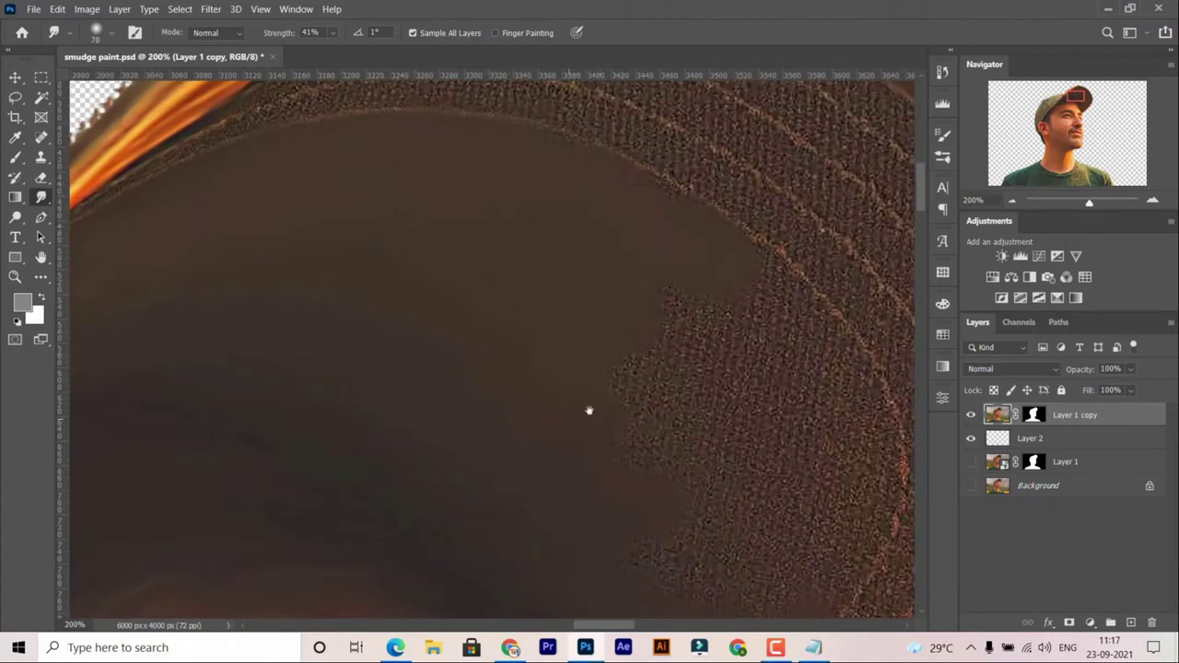
pyautogui.scroll(-2, 590, 413)
pyautogui.scroll(-2, 798, 390)
pyautogui.moveTo(541, 349)
pyautogui.mouseDown()
pyautogui.moveTo(722, 305)
pyautogui.moveTo(669, 297)
pyautogui.mouseUp()
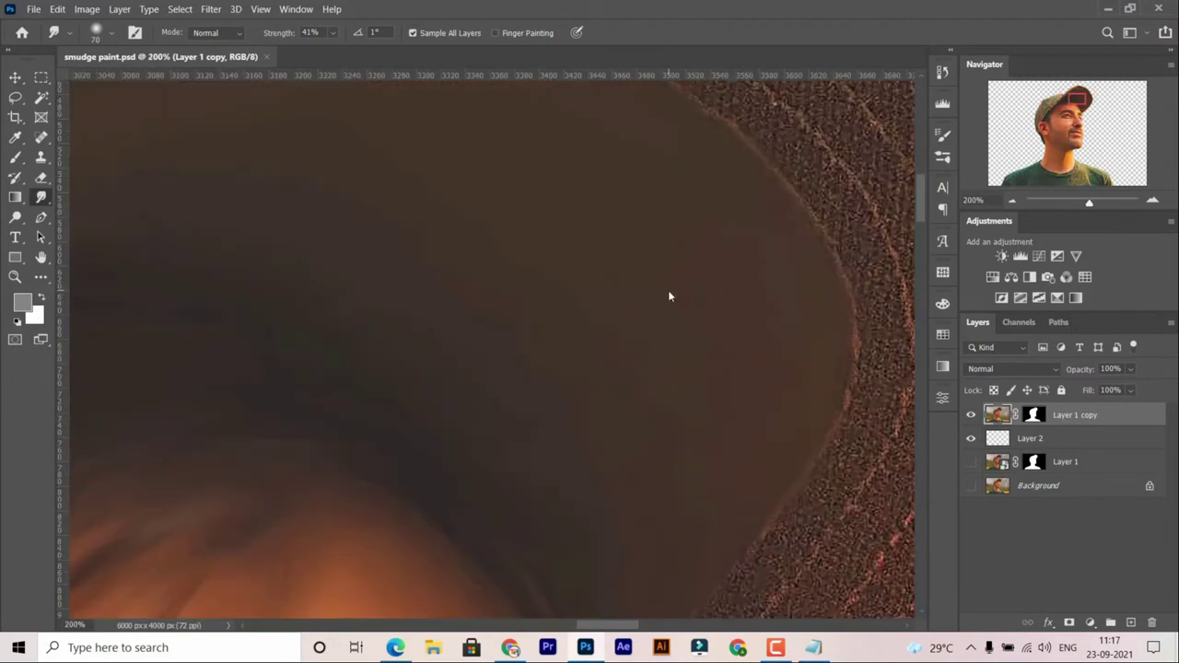
# Step: With a smaller brush, soften the orange brim stripe's edge and the remaining brim texture
pyautogui.scroll(1, 585, 313)
pyautogui.scroll(2, 461, 364)
pyautogui.press('[')
pyautogui.press('[')
pyautogui.press('[')
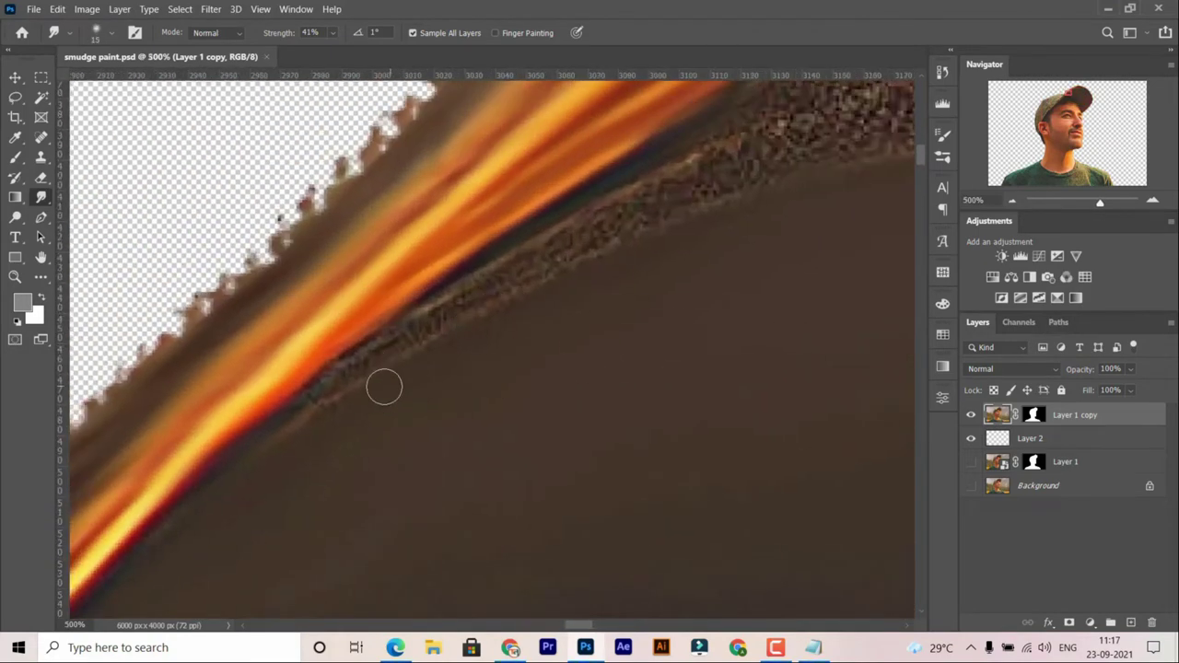
pyautogui.moveTo(196, 498); pyautogui.dragTo(378, 364)
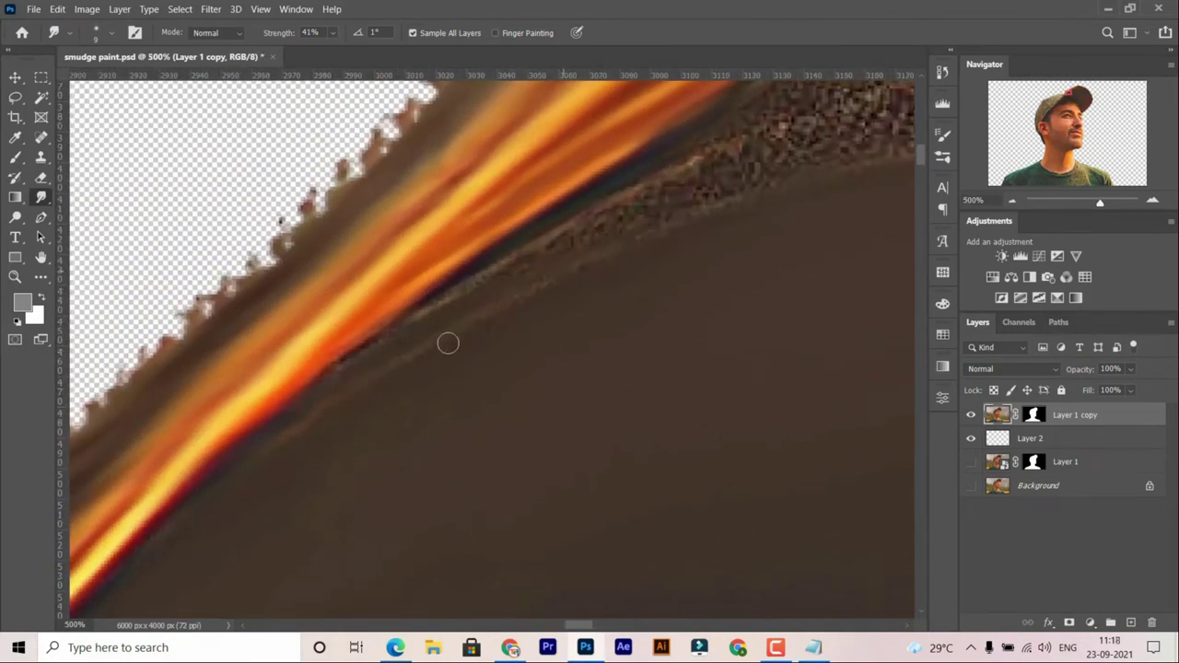
pyautogui.hscroll(3, 513, 284)
pyautogui.hscroll(3, 526, 224)
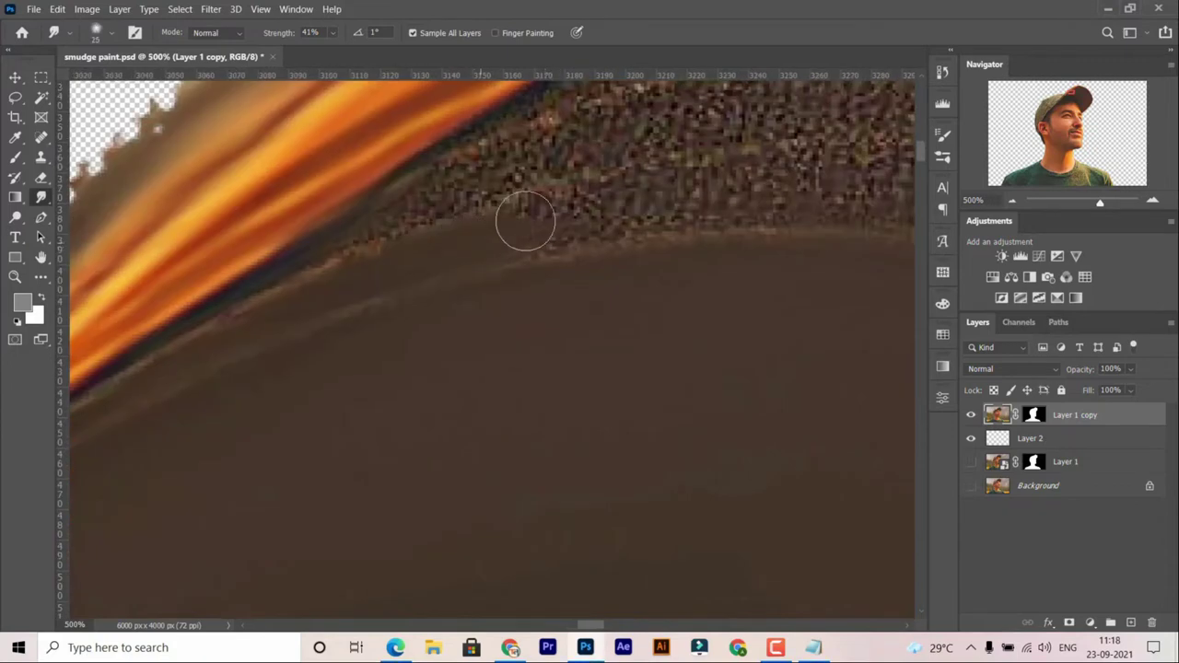
pyautogui.hscroll(3, 377, 266)
pyautogui.hscroll(3, 611, 266)
pyautogui.scroll(-1, 360, 221)
pyautogui.moveTo(360, 221); pyautogui.dragTo(580, 253)
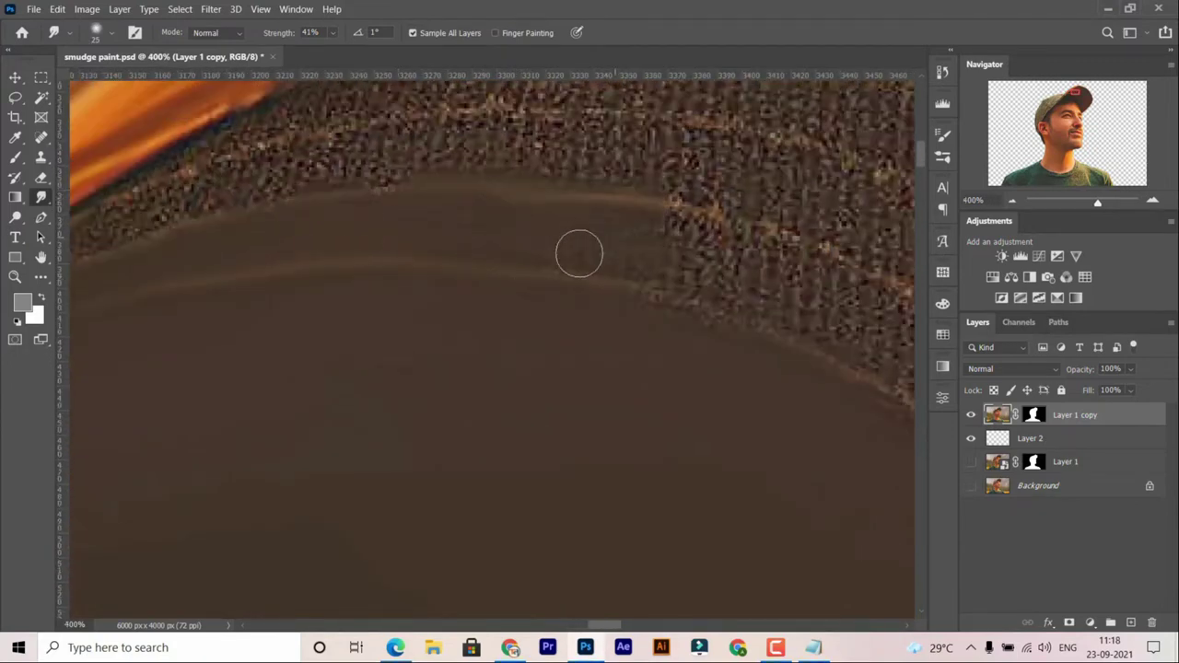
pyautogui.hscroll(3, 579, 253)
pyautogui.moveTo(676, 329); pyautogui.dragTo(614, 202)
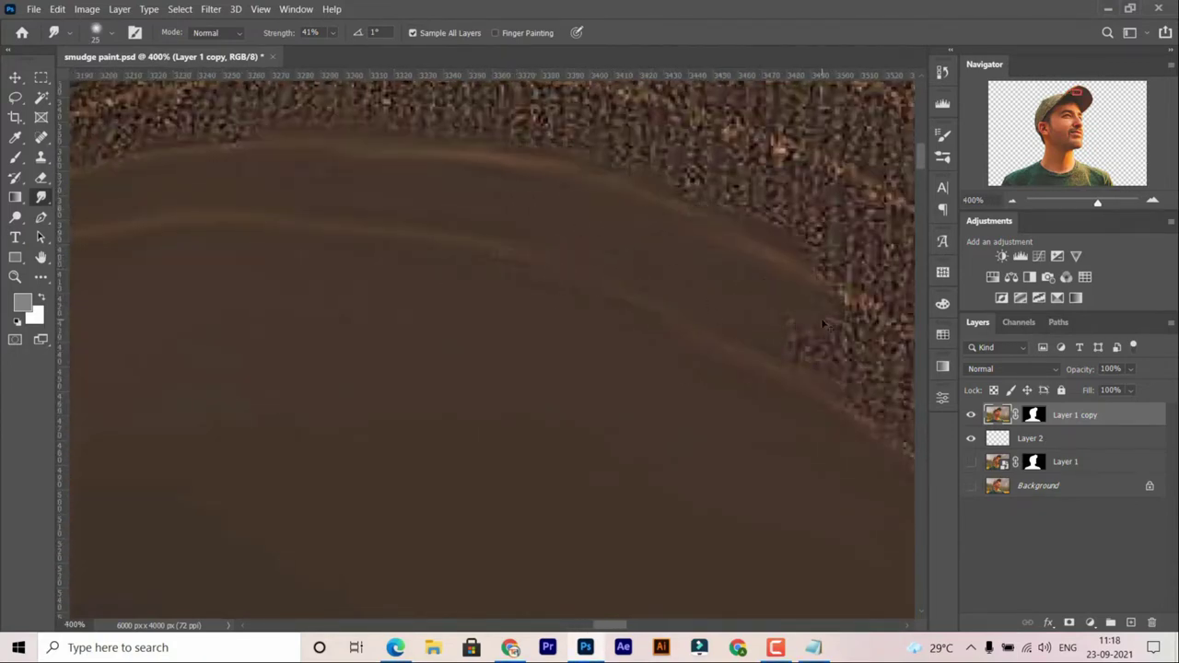
pyautogui.scroll(-2, 600, 326)
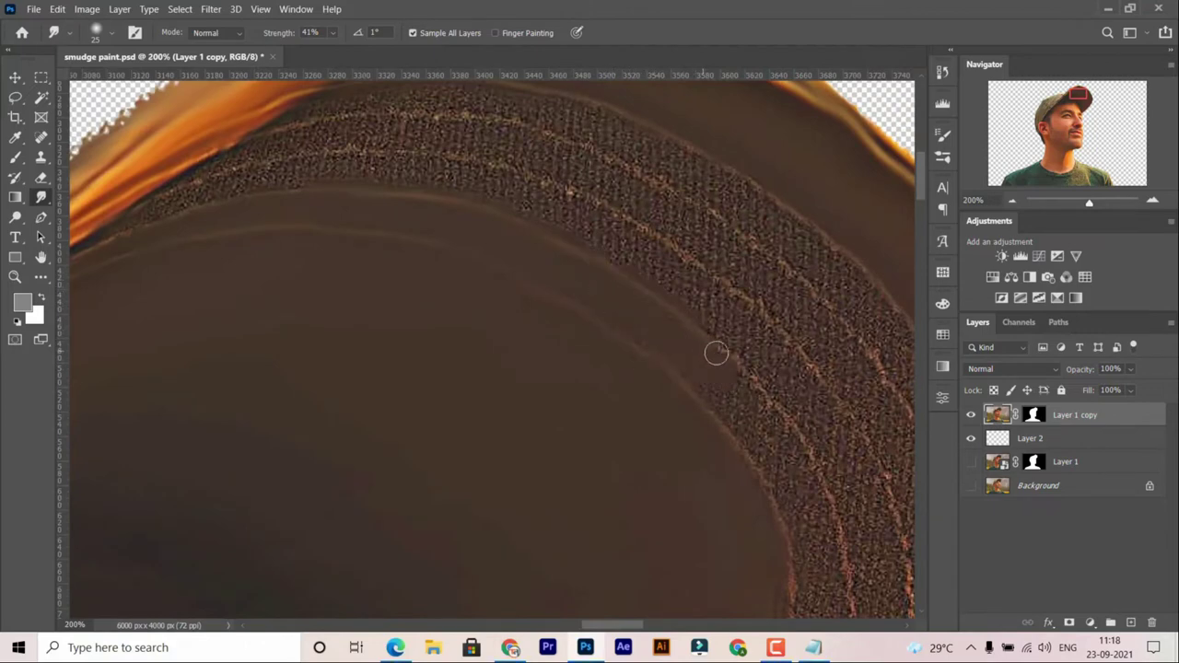
# Step: Smudge the brim's textured edge smooth, then pan down to the lower rim
pyautogui.moveTo(717, 353); pyautogui.dragTo(758, 429)
pyautogui.scroll(-2, 772, 369)
pyautogui.scroll(-2, 717, 329)
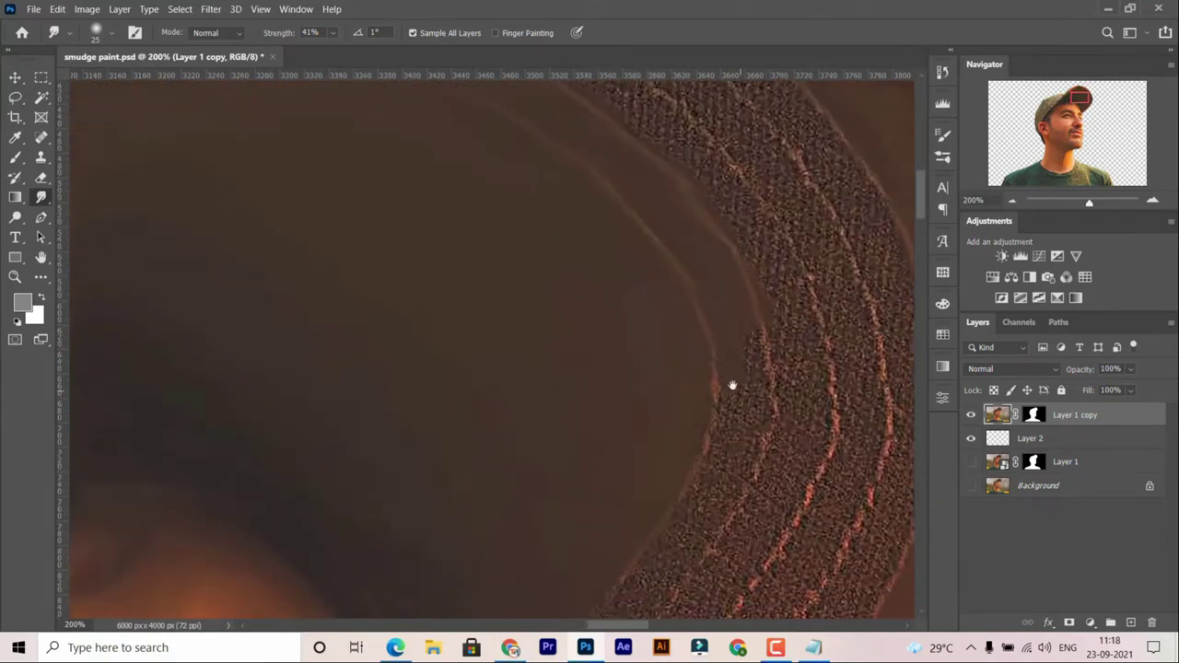
pyautogui.hscroll(2, 736, 297)
pyautogui.scroll(-2, 735, 325)
pyautogui.hscroll(-1, 742, 329)
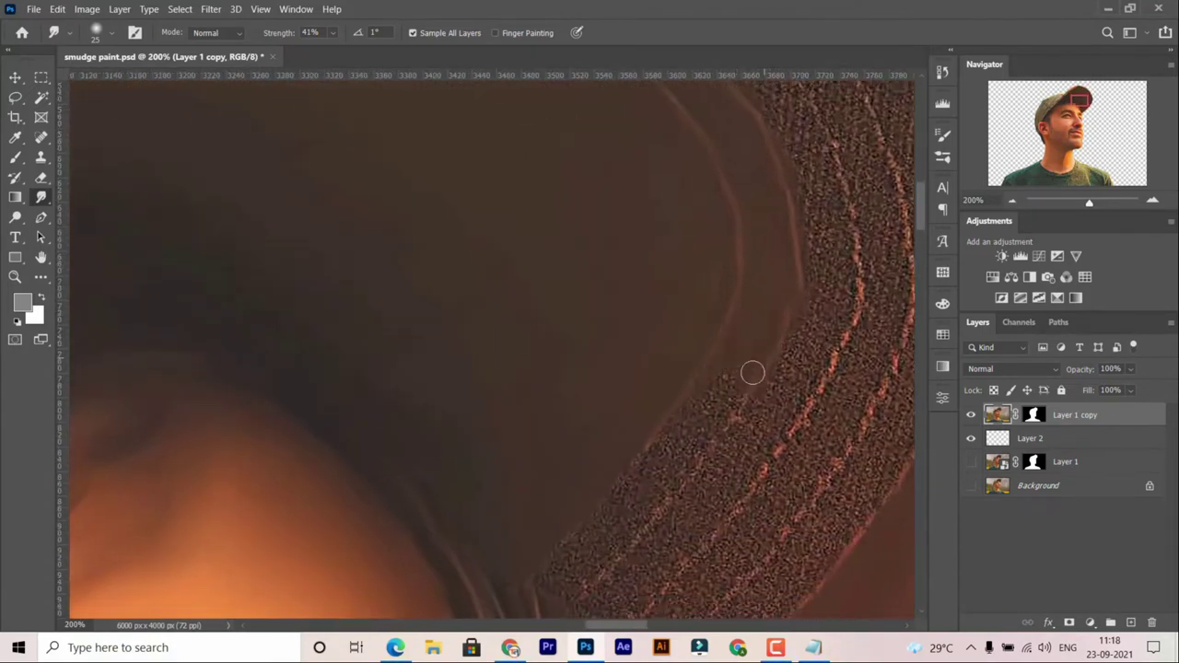
pyautogui.scroll(-2, 632, 511)
pyautogui.hscroll(-1, 578, 539)
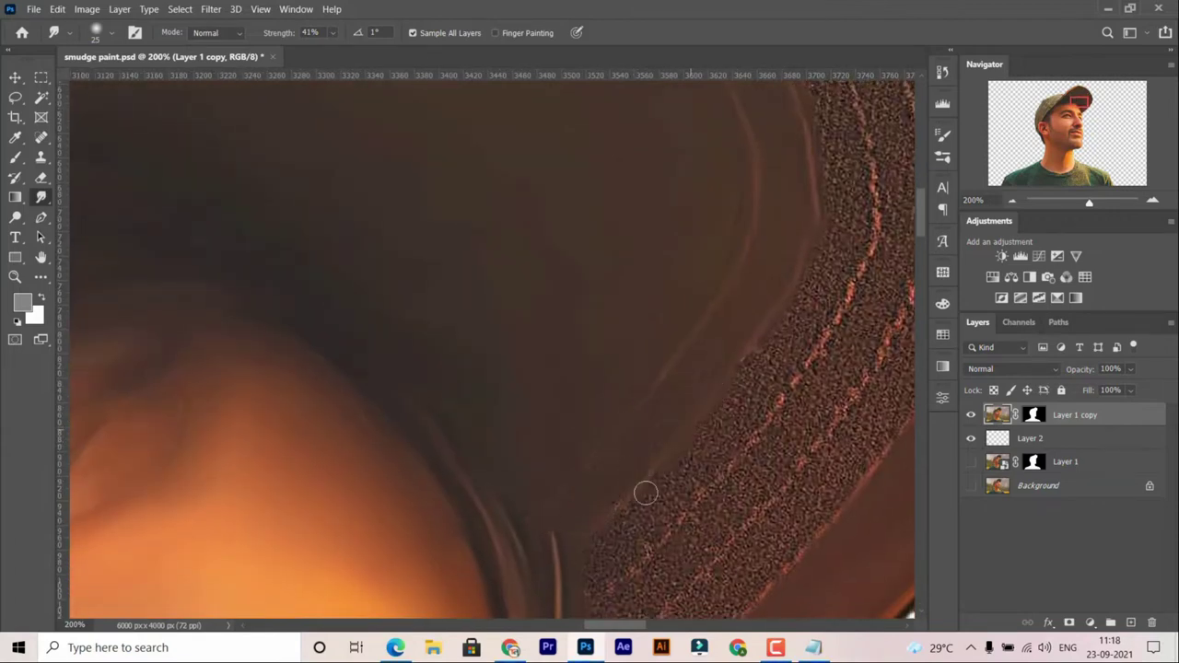
pyautogui.moveTo(645, 493); pyautogui.dragTo(599, 408)
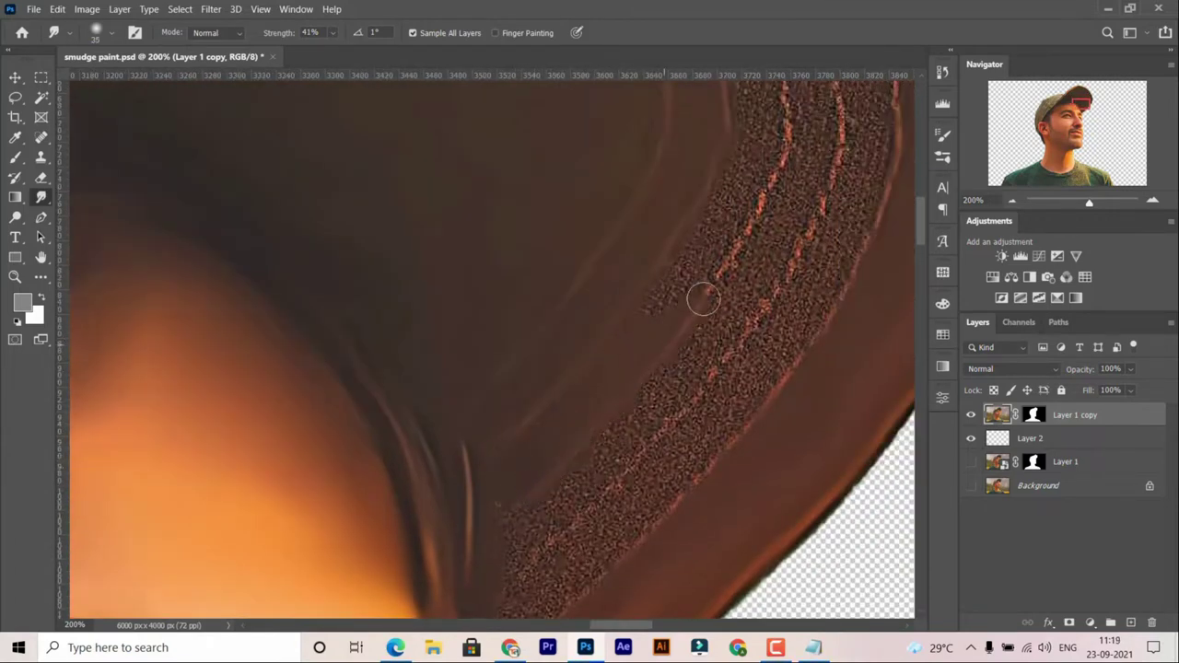
# Step: Smudge the speckled edge along the cap's top arc
pyautogui.scroll(1, 685, 300)
pyautogui.scroll(1, 720, 334)
pyautogui.hscroll(1, 721, 334)
pyautogui.scroll(-1, 700, 332)
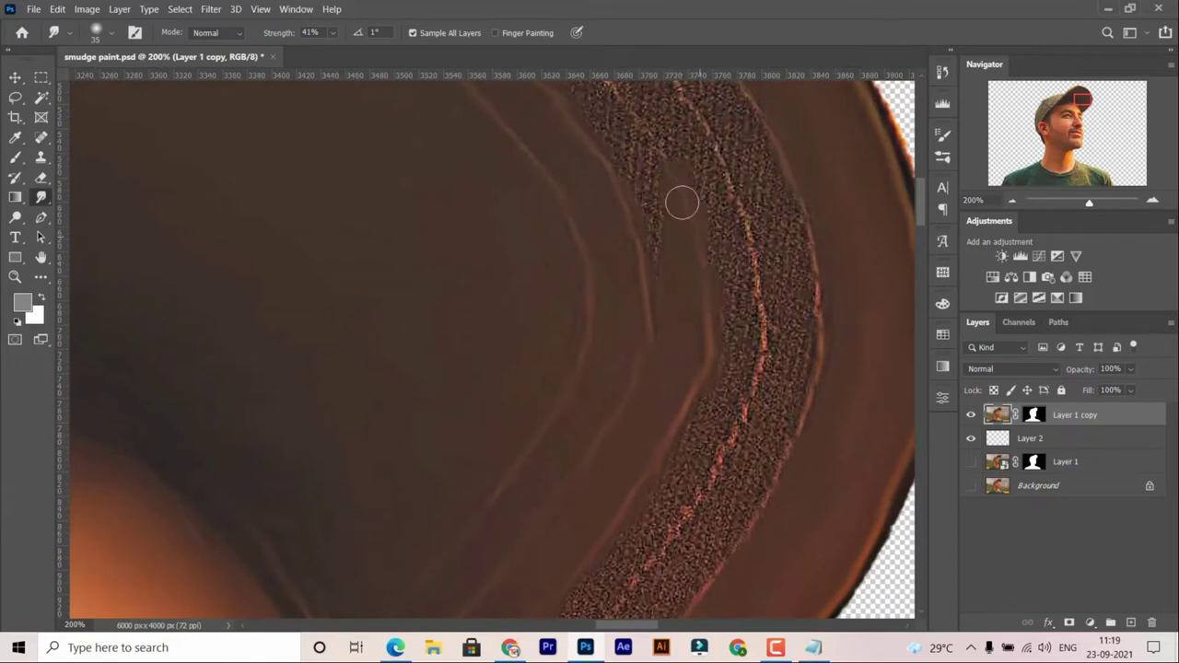
pyautogui.scroll(-1, 664, 221)
pyautogui.scroll(-1, 691, 277)
pyautogui.hscroll(-1, 590, 175)
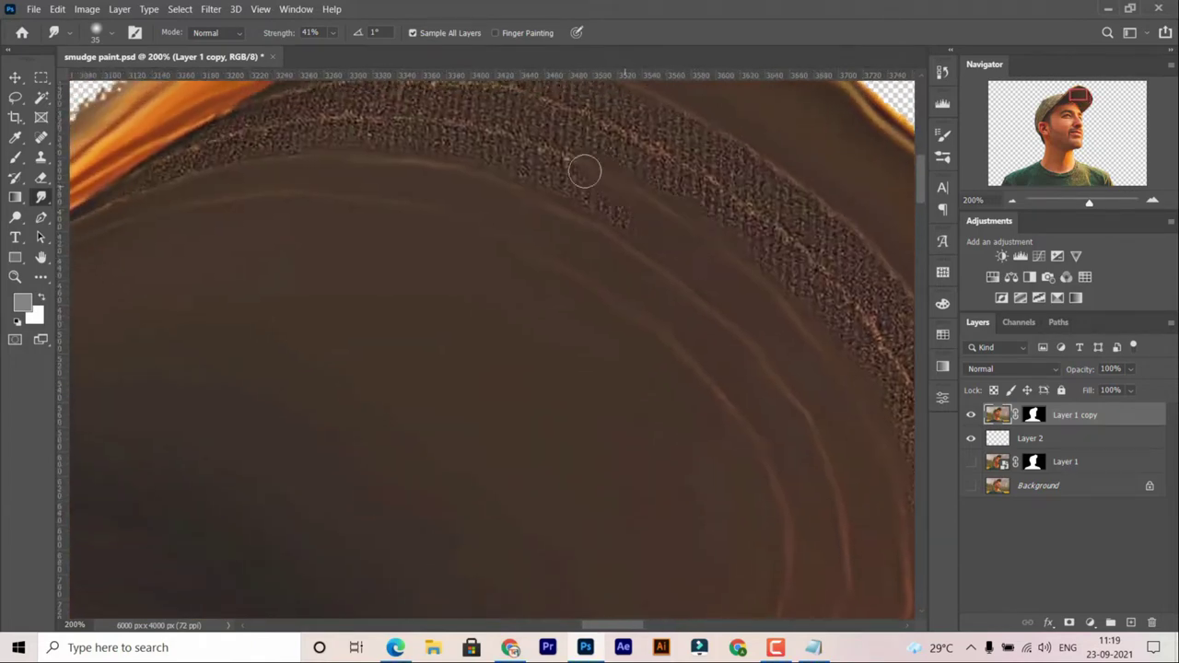
pyautogui.hscroll(-1, 493, 161)
pyautogui.moveTo(282, 184); pyautogui.dragTo(525, 137)
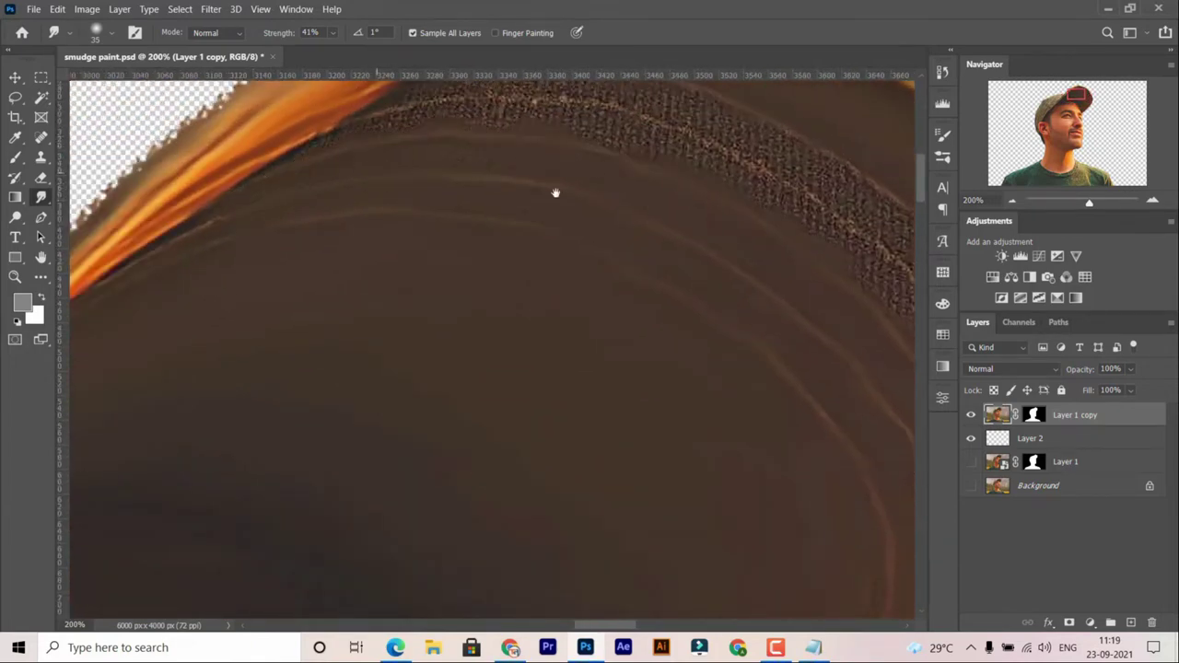
# Step: Smear away the upper end of the speckled band
pyautogui.scroll(2, 556, 193)
pyautogui.scroll(1, 310, 290)
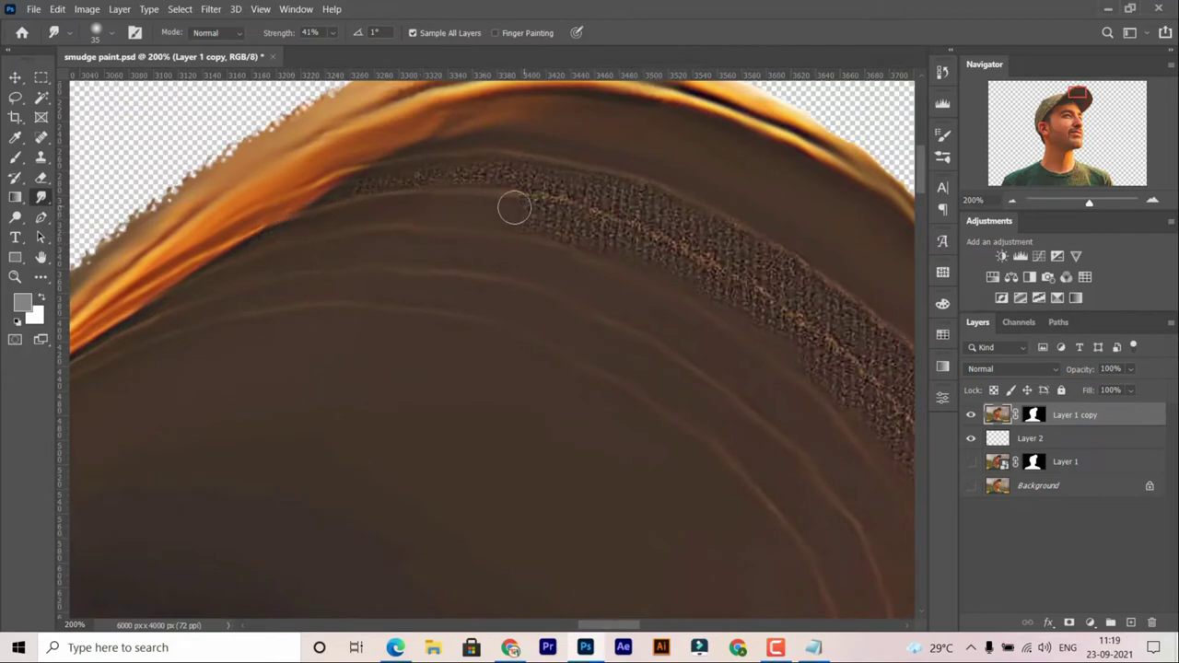
pyautogui.hscroll(3, 316, 185)
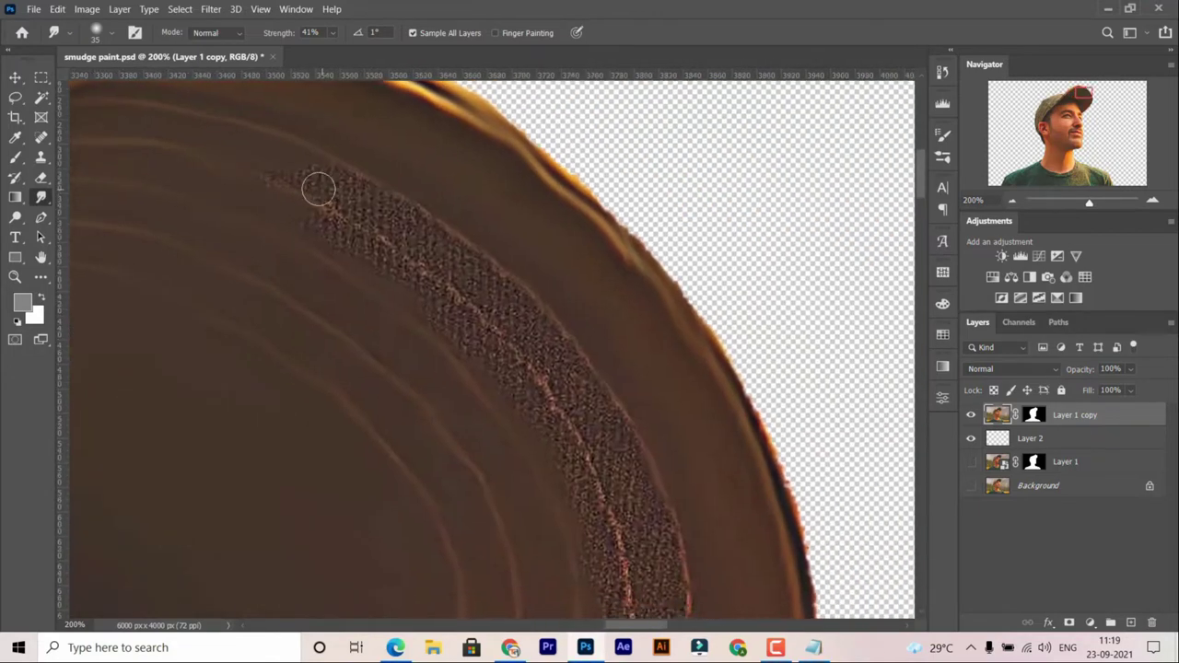
pyautogui.scroll(1, 355, 205)
pyautogui.scroll(-1, 469, 361)
pyautogui.hscroll(1, 452, 365)
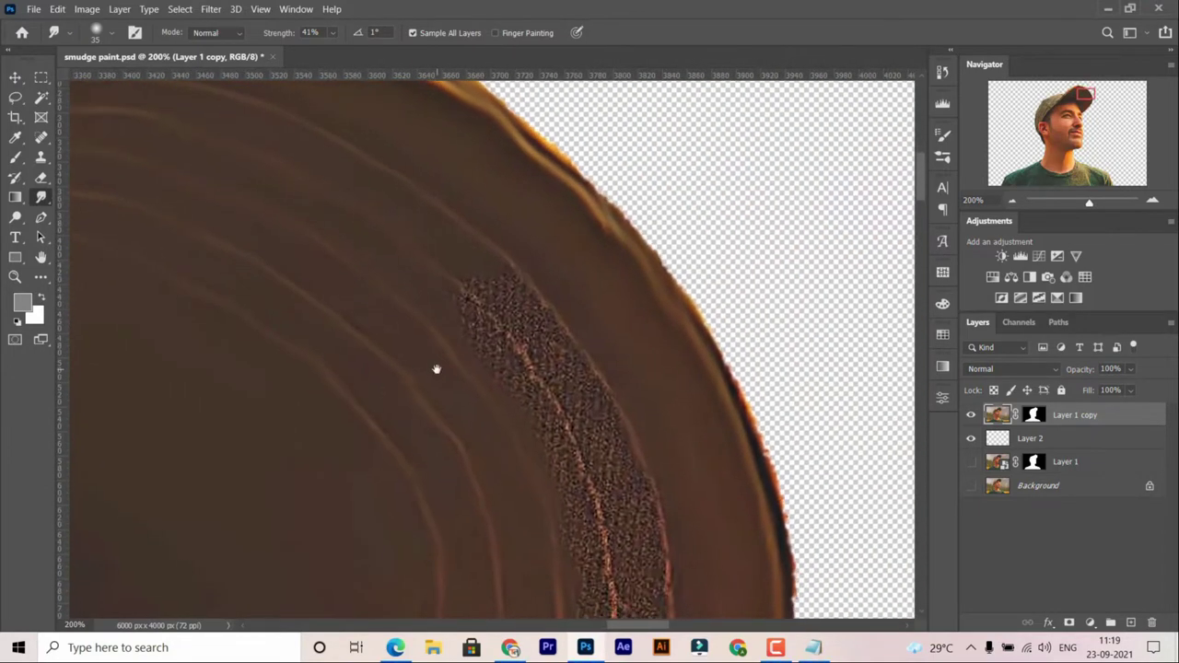
pyautogui.moveTo(437, 368)
pyautogui.mouseDown()
pyautogui.moveTo(508, 279)
pyautogui.moveTo(488, 334)
pyautogui.moveTo(564, 378)
pyautogui.moveTo(553, 433)
pyautogui.moveTo(521, 423)
pyautogui.moveTo(566, 453)
pyautogui.mouseUp()
# Step: Blend the rest of the speckled band into the brown brim
pyautogui.hscroll(2, 503, 400)
pyautogui.scroll(-1, 503, 400)
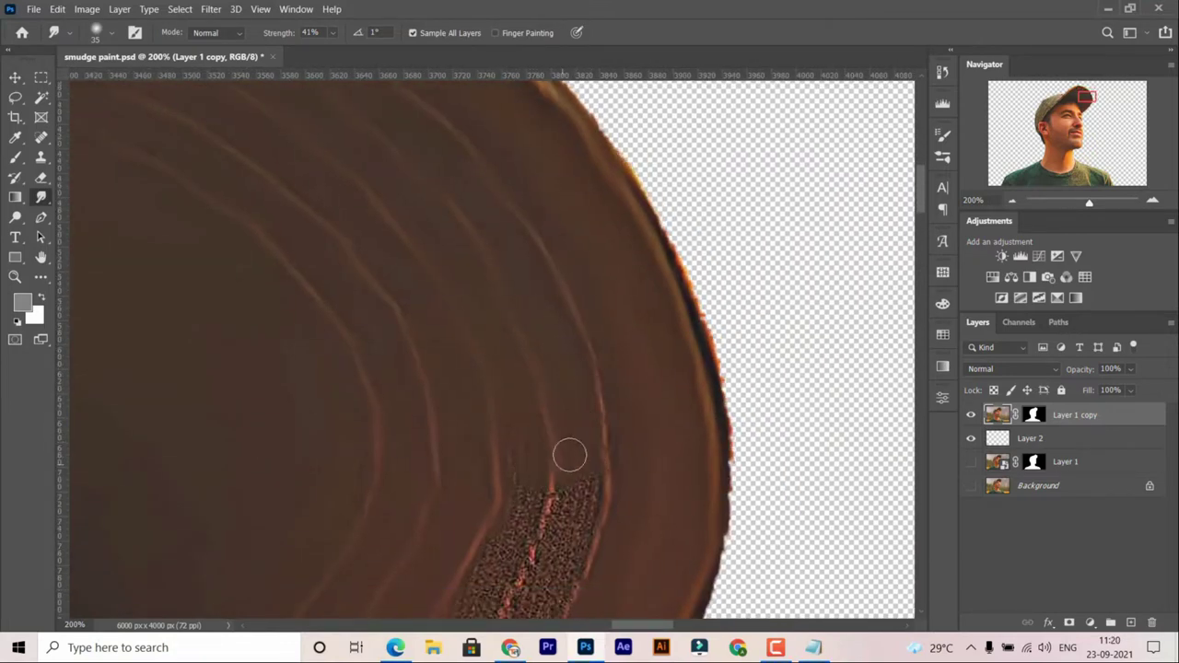
pyautogui.hscroll(-1, 562, 461)
pyautogui.scroll(-1, 548, 406)
pyautogui.hscroll(-1, 557, 364)
pyautogui.hscroll(-1, 586, 382)
pyautogui.scroll(-1, 585, 382)
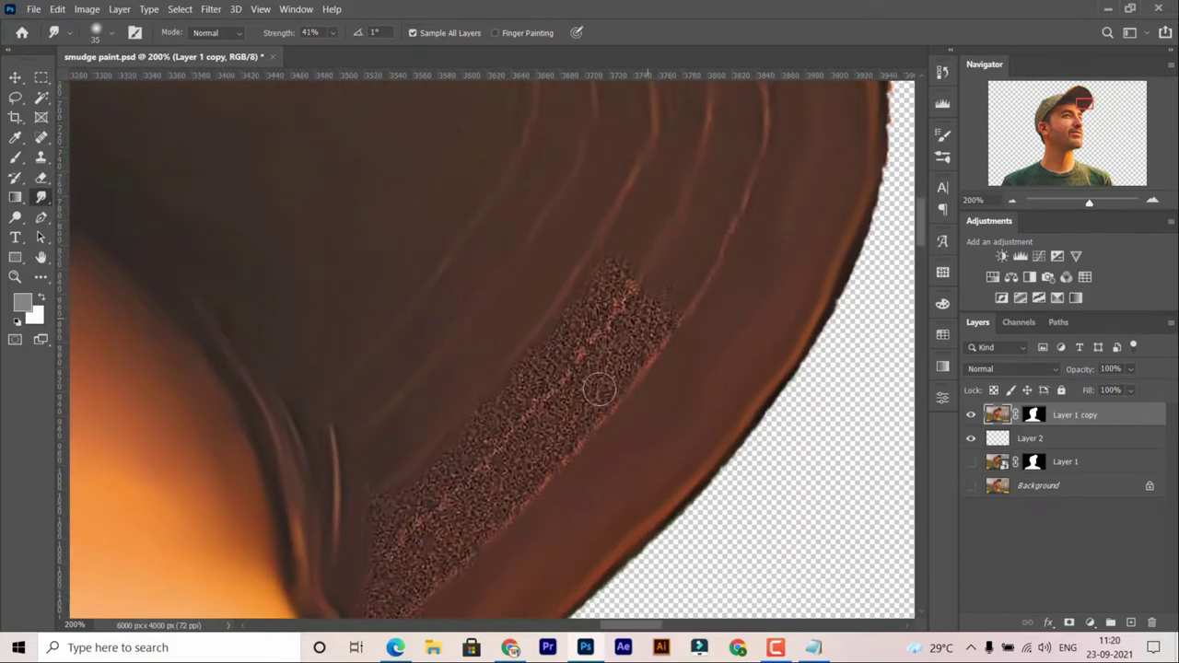
pyautogui.moveTo(600, 390)
pyautogui.mouseDown()
pyautogui.moveTo(600, 273)
pyautogui.moveTo(440, 463)
pyautogui.mouseUp()
pyautogui.hscroll(-1, 461, 423)
pyautogui.scroll(-1, 461, 424)
pyautogui.moveTo(516, 319)
pyautogui.mouseDown()
pyautogui.moveTo(496, 436)
pyautogui.moveTo(455, 452)
pyautogui.moveTo(654, 231)
pyautogui.mouseUp()
pyautogui.hscroll(1, 677, 221)
pyautogui.scroll(1, 699, 209)
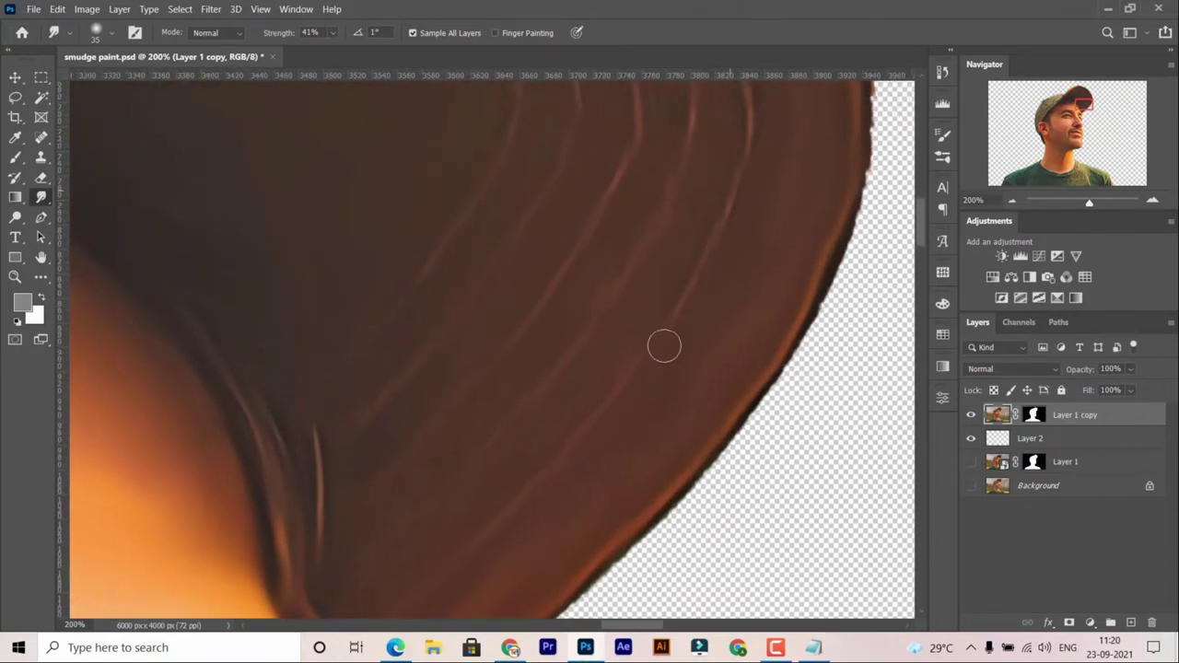
pyautogui.keyDown('alt'); pyautogui.scroll(-3, 664, 345); pyautogui.keyUp('alt')
pyautogui.keyDown('alt'); pyautogui.scroll(-2, 645, 369); pyautogui.keyUp('alt')
pyautogui.keyDown('alt'); pyautogui.scroll(2, 622, 386); pyautogui.keyUp('alt')
# Step: Pencil-paint the Layer 1 copy mask along the brim's top edge, then resume smudging the image
pyautogui.keyDown('alt'); pyautogui.scroll(3, 622, 385); pyautogui.keyUp('alt')
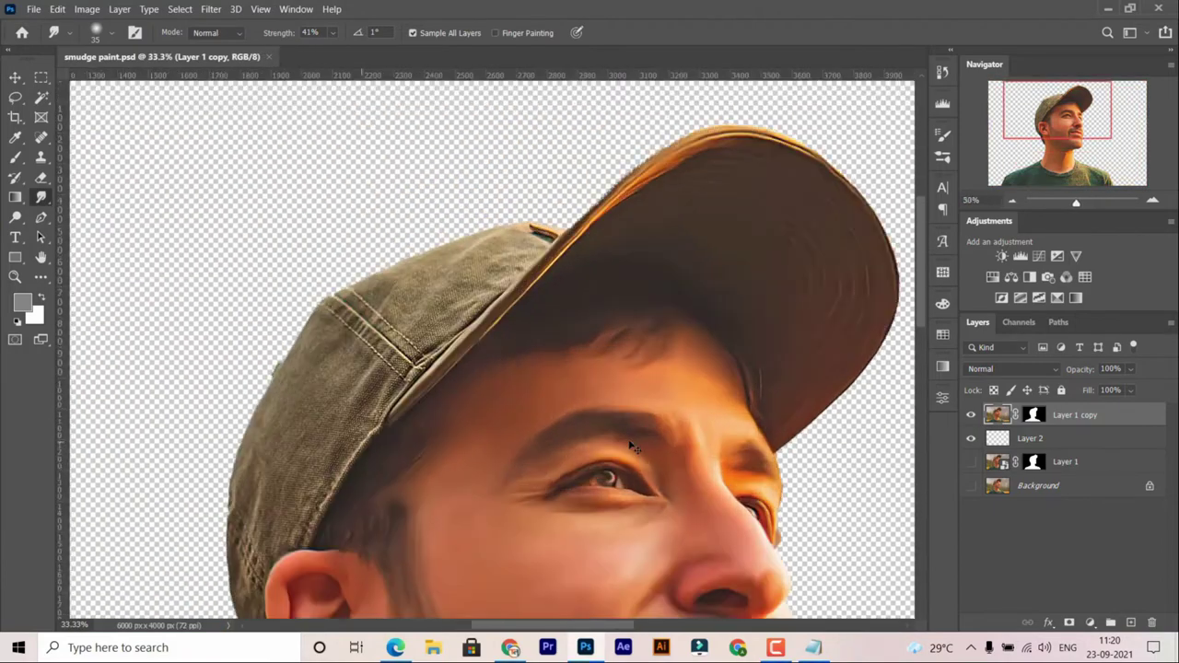
pyautogui.keyDown('alt'); pyautogui.scroll(3, 636, 442); pyautogui.keyUp('alt')
pyautogui.scroll(1, 636, 443)
pyautogui.click(1033, 415)
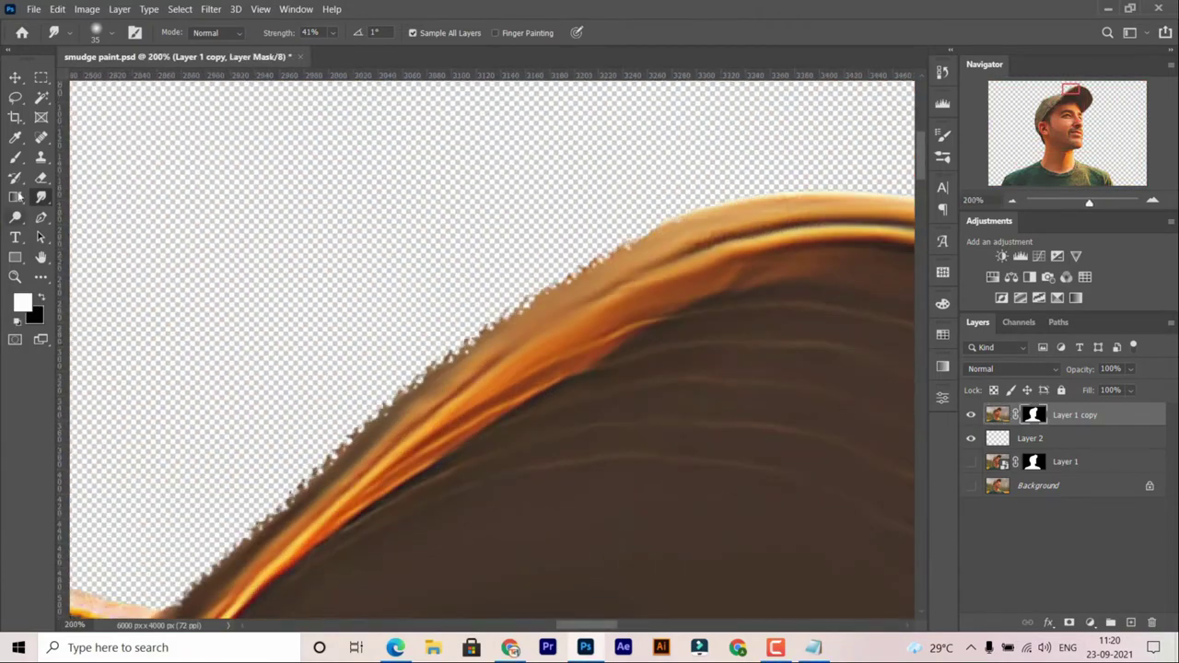
pyautogui.rightClick(15, 157)
pyautogui.click(78, 169)
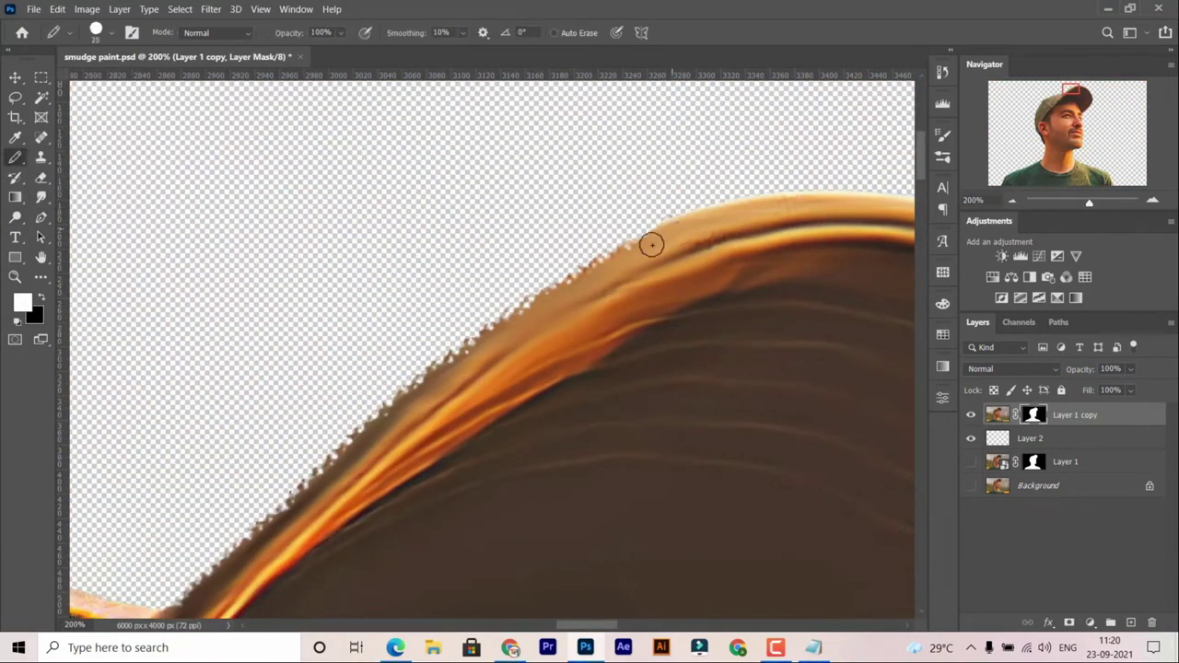
pyautogui.moveTo(440, 370); pyautogui.dragTo(166, 627)
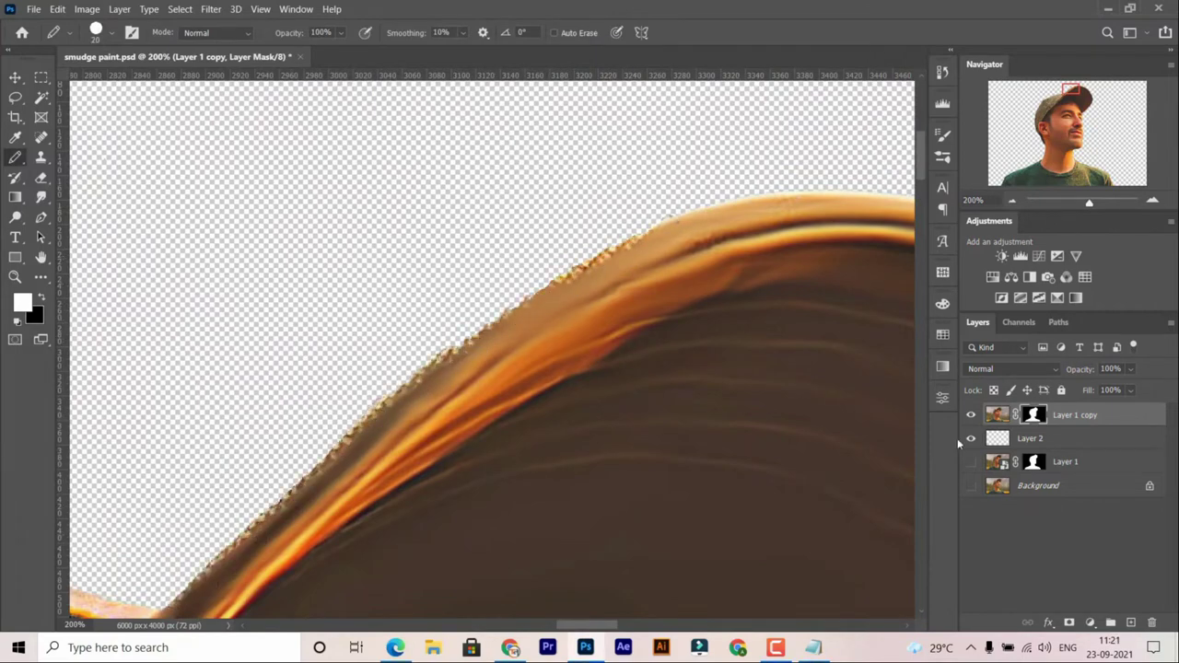
pyautogui.click(998, 415)
pyautogui.click(41, 197)
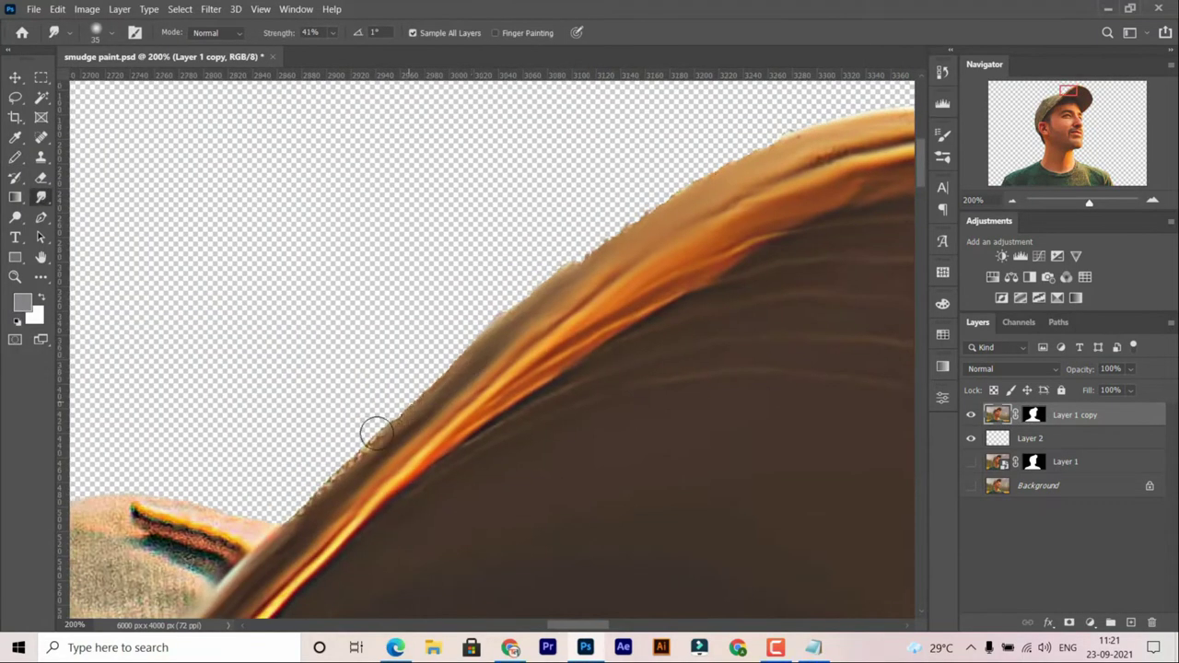
# Step: Smudge the cap's woven fabric near the brim into flat tan, adjusting the brush size
pyautogui.moveTo(376, 429)
pyautogui.mouseDown()
pyautogui.moveTo(679, 284)
pyautogui.moveTo(685, 345)
pyautogui.mouseUp()
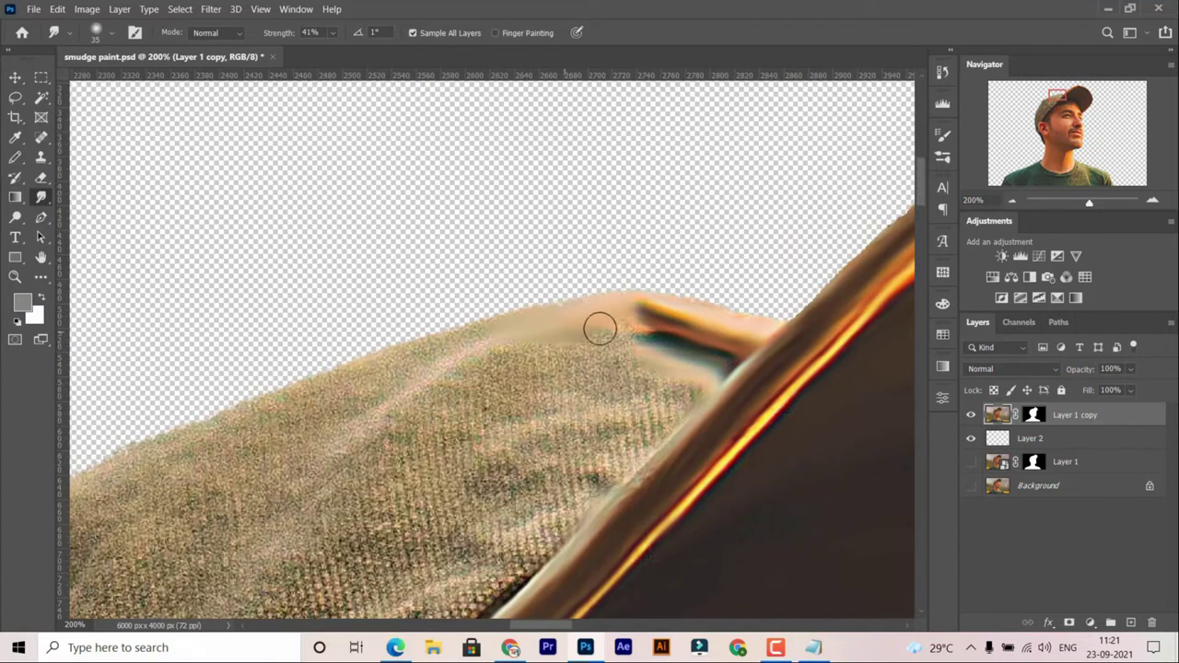
pyautogui.moveTo(599, 329)
pyautogui.mouseDown()
pyautogui.moveTo(679, 397)
pyautogui.moveTo(574, 411)
pyautogui.moveTo(492, 377)
pyautogui.moveTo(584, 400)
pyautogui.moveTo(453, 345)
pyautogui.moveTo(542, 227)
pyautogui.moveTo(605, 422)
pyautogui.moveTo(511, 323)
pyautogui.moveTo(429, 345)
pyautogui.moveTo(482, 469)
pyautogui.mouseUp()
pyautogui.press(']')
pyautogui.press(']')
pyautogui.press(']')
pyautogui.press('[')
pyautogui.press('[')
pyautogui.press('[')
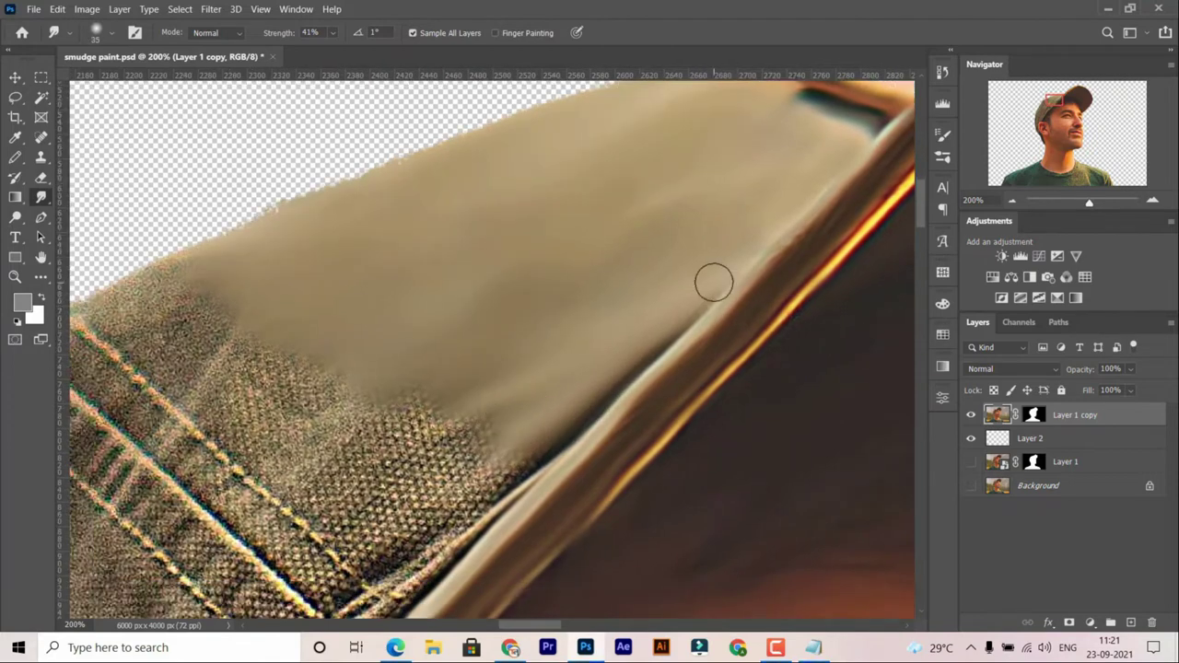
pyautogui.moveTo(714, 282); pyautogui.dragTo(508, 421)
pyautogui.moveTo(390, 400)
pyautogui.mouseDown()
pyautogui.moveTo(457, 415)
pyautogui.moveTo(424, 566)
pyautogui.mouseUp()
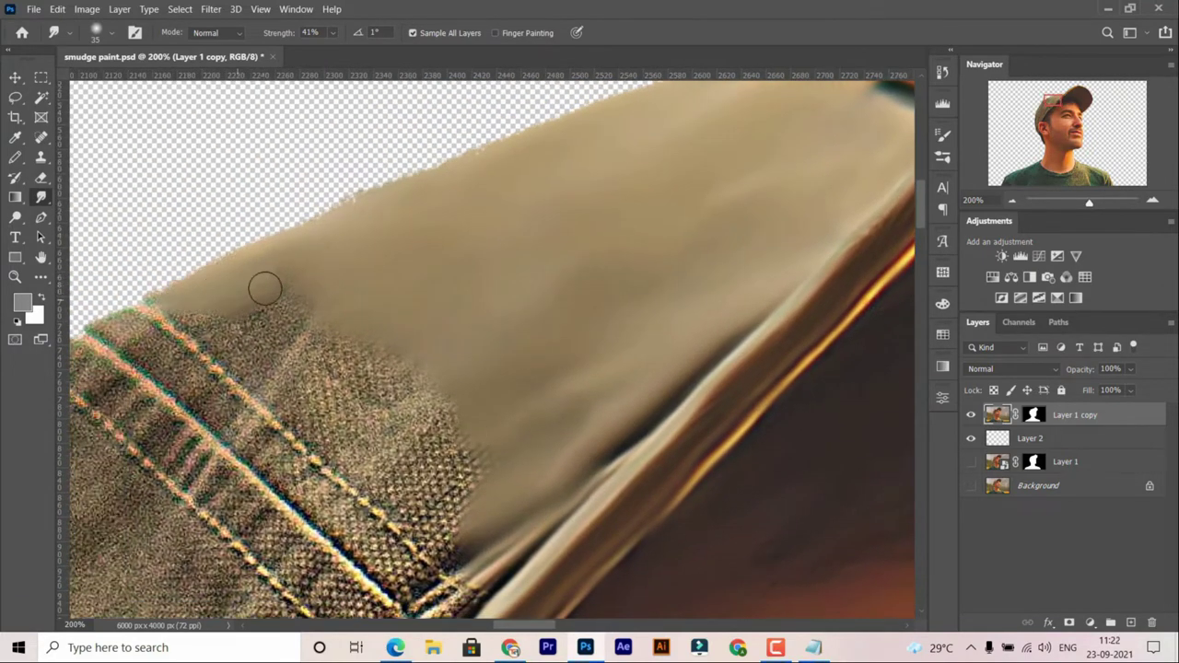
pyautogui.moveTo(265, 289); pyautogui.dragTo(320, 297)
pyautogui.moveTo(337, 390); pyautogui.dragTo(437, 419)
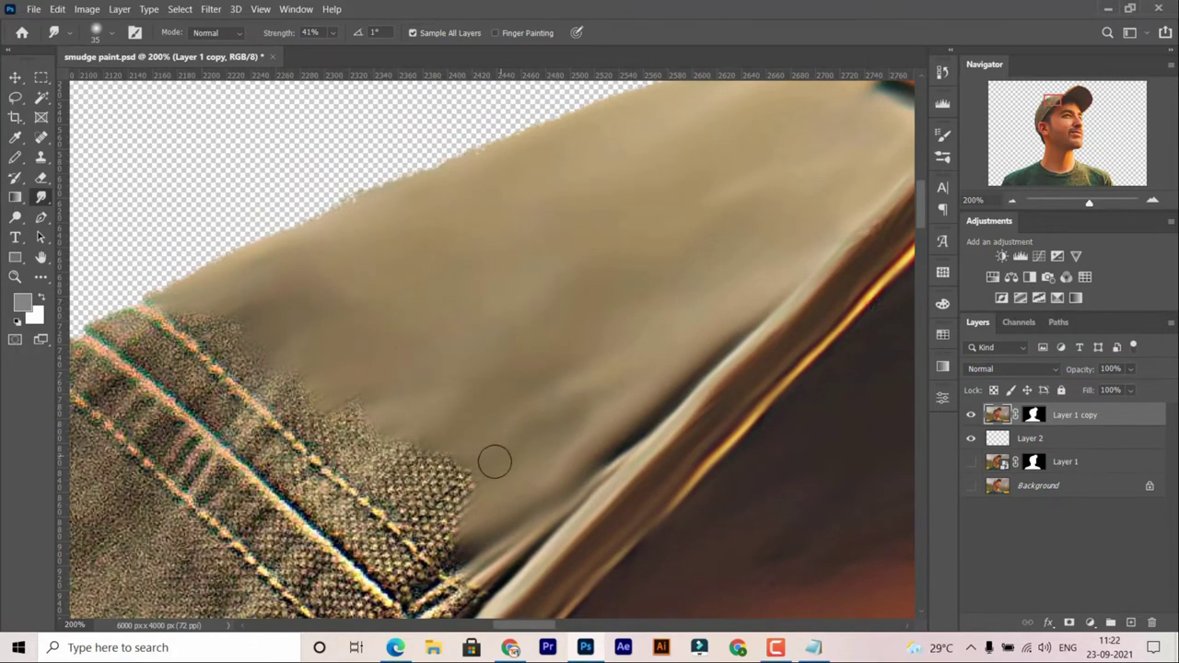
# Step: Soften the boundary between the textured fabric and the tan, along the fabric's lower edge
pyautogui.scroll(1, 442, 449)
pyautogui.hscroll(-1, 368, 424)
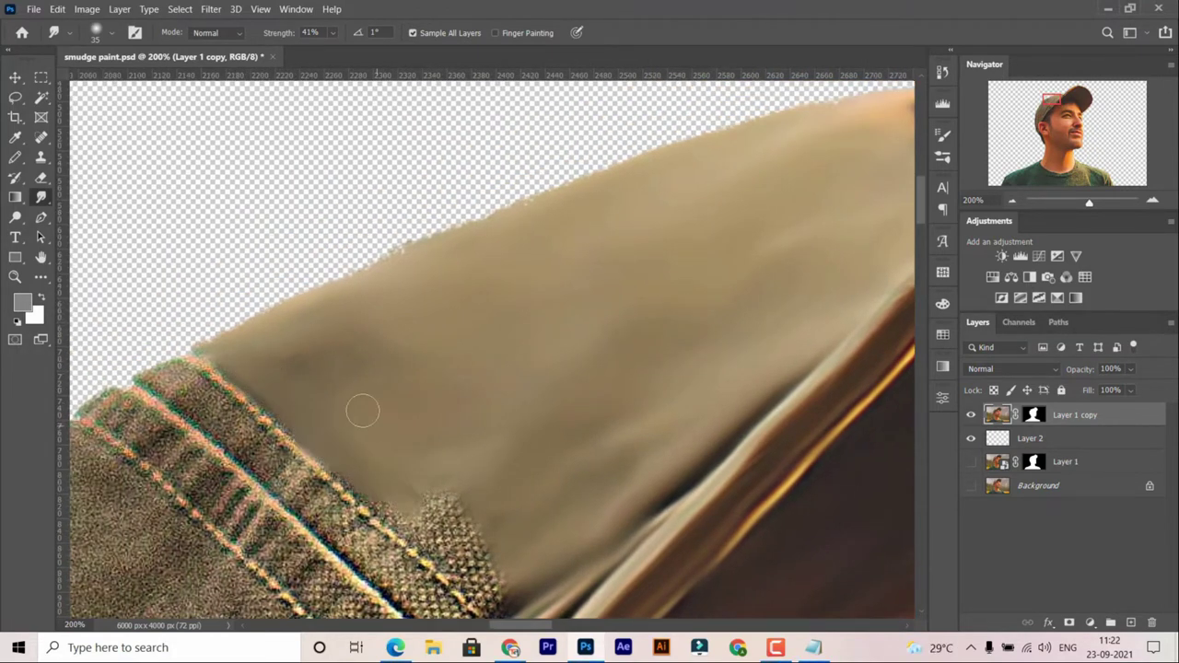
pyautogui.scroll(-1, 362, 411)
pyautogui.hscroll(1, 396, 423)
pyautogui.scroll(1, 393, 452)
pyautogui.moveTo(383, 431); pyautogui.dragTo(497, 535)
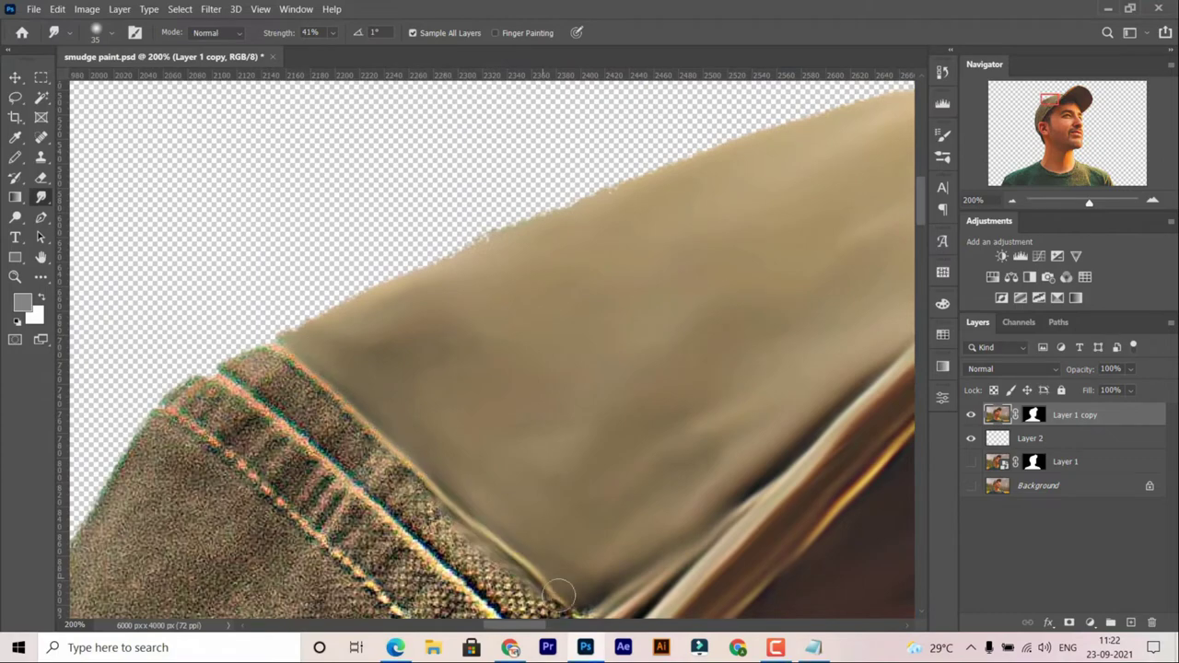
pyautogui.scroll(-2, 497, 492)
pyautogui.moveTo(498, 492); pyautogui.dragTo(553, 516)
pyautogui.scroll(-1, 577, 399)
pyautogui.scroll(-3, 562, 405)
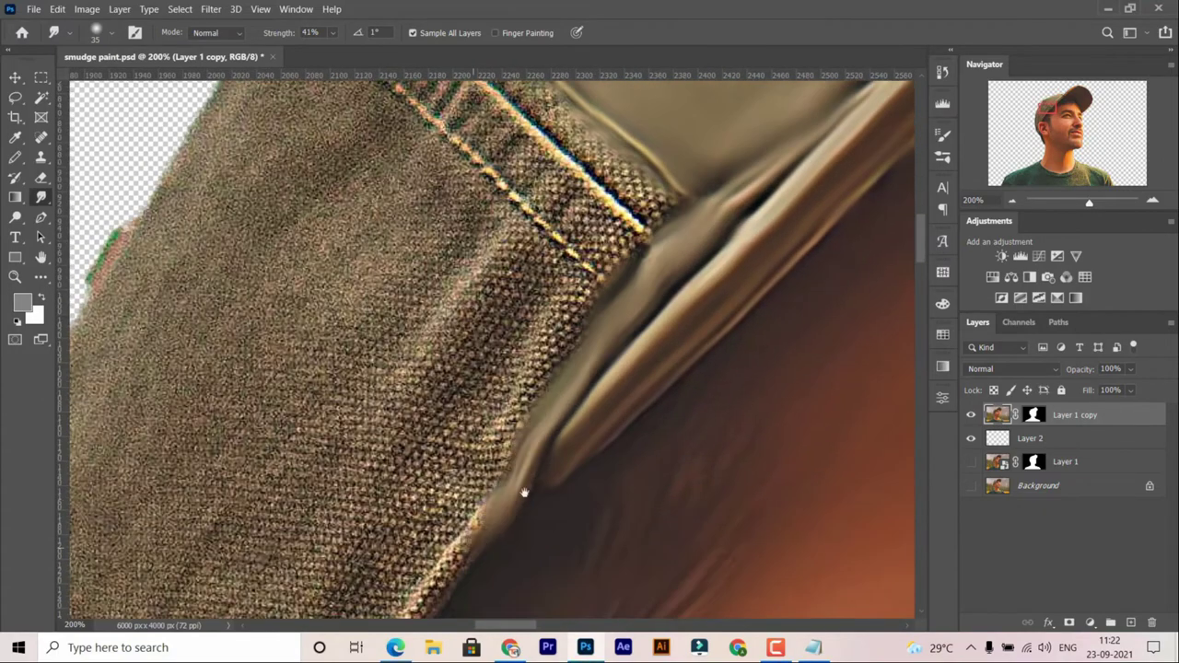
pyautogui.hscroll(-4, 557, 405)
pyautogui.scroll(-1, 552, 410)
pyautogui.moveTo(579, 354)
pyautogui.mouseDown()
pyautogui.moveTo(475, 525)
pyautogui.moveTo(452, 597)
pyautogui.mouseUp()
pyautogui.scroll(3, 451, 368)
pyautogui.hscroll(2, 436, 228)
# Step: Smooth the bright blue-and-white stitched seam and the fabric above it down to the corner
pyautogui.moveTo(491, 247)
pyautogui.mouseDown()
pyautogui.moveTo(723, 483)
pyautogui.moveTo(589, 387)
pyautogui.moveTo(506, 299)
pyautogui.mouseUp()
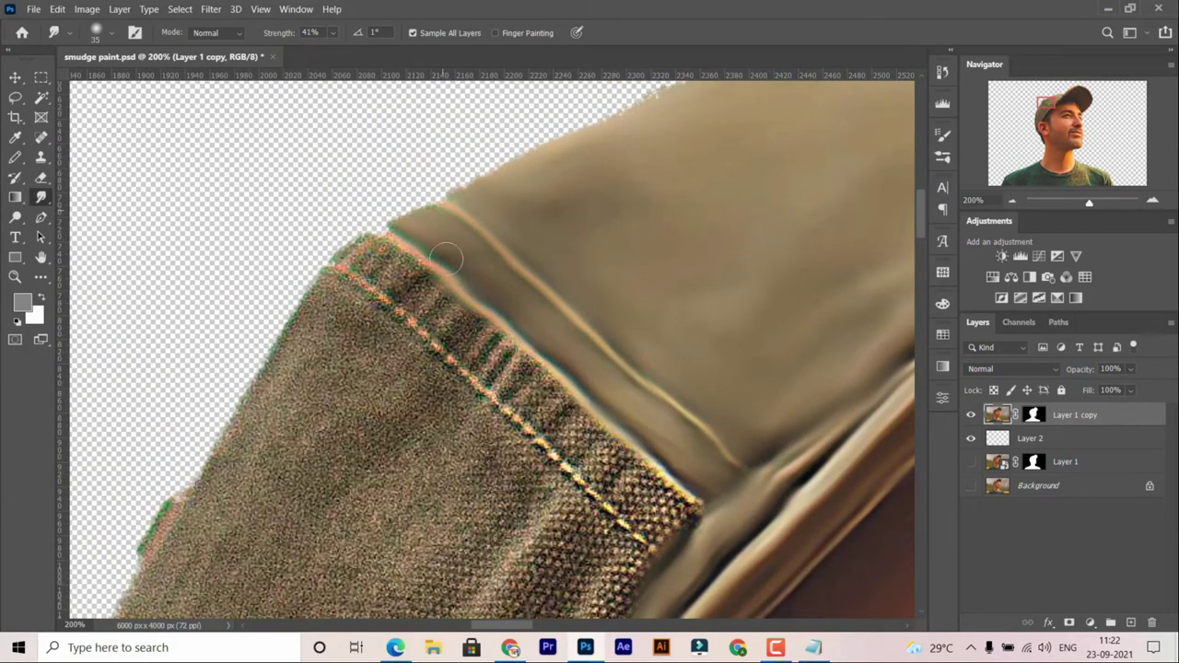
pyautogui.moveTo(446, 258)
pyautogui.mouseDown()
pyautogui.moveTo(528, 374)
pyautogui.moveTo(682, 502)
pyautogui.mouseUp()
pyautogui.moveTo(369, 263)
pyautogui.mouseDown()
pyautogui.moveTo(621, 472)
pyautogui.moveTo(624, 492)
pyautogui.mouseUp()
pyautogui.moveTo(368, 286)
pyautogui.mouseDown()
pyautogui.moveTo(448, 335)
pyautogui.moveTo(645, 553)
pyautogui.mouseUp()
pyautogui.moveTo(378, 381); pyautogui.dragTo(470, 235)
pyautogui.moveTo(438, 207); pyautogui.dragTo(401, 233)
pyautogui.moveTo(485, 206)
pyautogui.mouseDown()
pyautogui.moveTo(728, 406)
pyautogui.moveTo(718, 488)
pyautogui.mouseUp()
pyautogui.moveTo(719, 489)
pyautogui.mouseDown()
pyautogui.moveTo(747, 396)
pyautogui.moveTo(652, 354)
pyautogui.moveTo(572, 240)
pyautogui.moveTo(387, 185)
pyautogui.moveTo(485, 197)
pyautogui.moveTo(614, 400)
pyautogui.moveTo(635, 398)
pyautogui.moveTo(672, 460)
pyautogui.moveTo(585, 293)
pyautogui.moveTo(434, 176)
pyautogui.moveTo(346, 222)
pyautogui.moveTo(452, 297)
pyautogui.moveTo(516, 418)
pyautogui.moveTo(608, 466)
pyautogui.moveTo(653, 403)
pyautogui.moveTo(402, 211)
pyautogui.moveTo(521, 258)
pyautogui.moveTo(613, 340)
pyautogui.moveTo(621, 508)
pyautogui.moveTo(701, 326)
pyautogui.moveTo(578, 378)
pyautogui.moveTo(488, 184)
pyautogui.moveTo(434, 215)
pyautogui.mouseUp()
# Step: Save the document, then smudge the knit texture on the cap's lower-left edge smooth
pyautogui.hotkey('ctrl', 's')
pyautogui.hotkey('ctrl', '-')
pyautogui.hotkey('ctrl', '-')
pyautogui.hotkey('ctrl', '-')
pyautogui.hotkey('ctrl', '+')
pyautogui.hotkey('ctrl', '+')
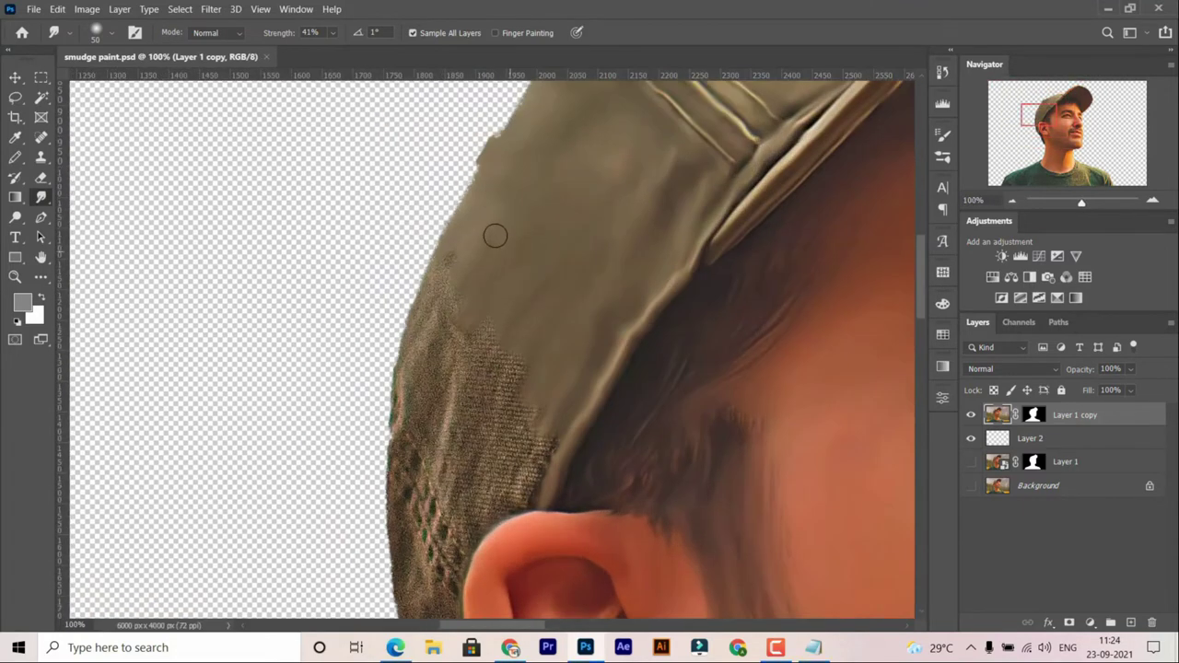
pyautogui.moveTo(522, 361)
pyautogui.mouseDown()
pyautogui.moveTo(495, 463)
pyautogui.moveTo(408, 396)
pyautogui.moveTo(422, 483)
pyautogui.moveTo(420, 403)
pyautogui.mouseUp()
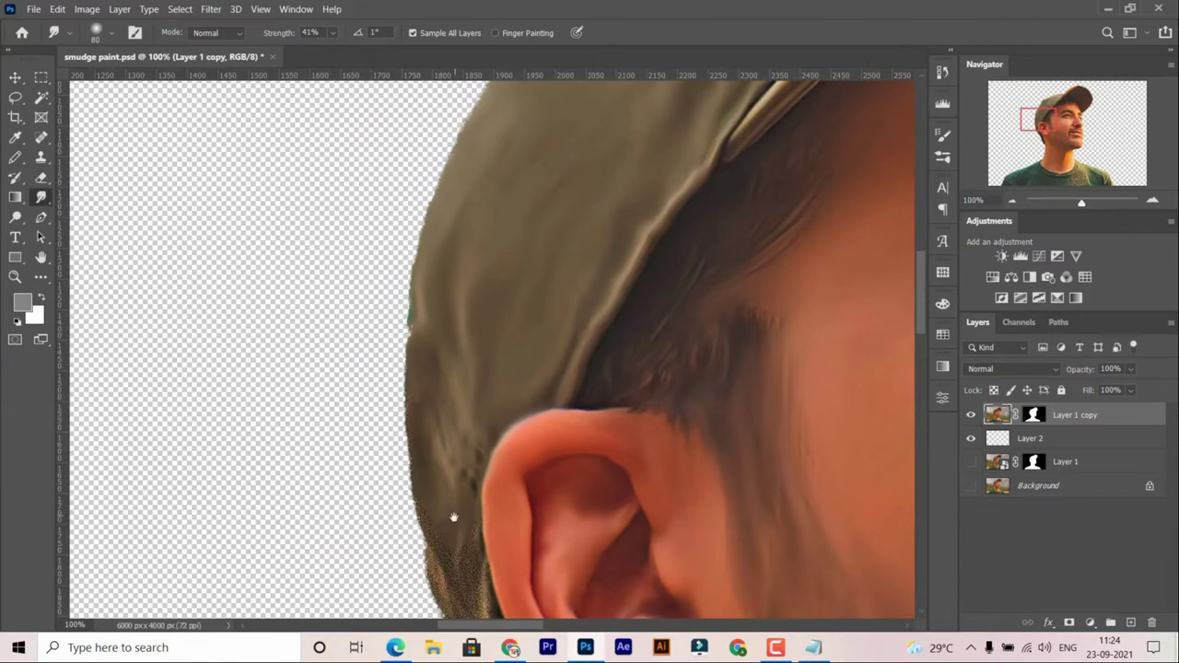
# Step: Pan the view down past the ear toward the neck and shirt
pyautogui.moveTo(453, 518)
pyautogui.mouseDown()
pyautogui.moveTo(458, 433)
pyautogui.moveTo(420, 396)
pyautogui.moveTo(482, 401)
pyautogui.mouseUp()
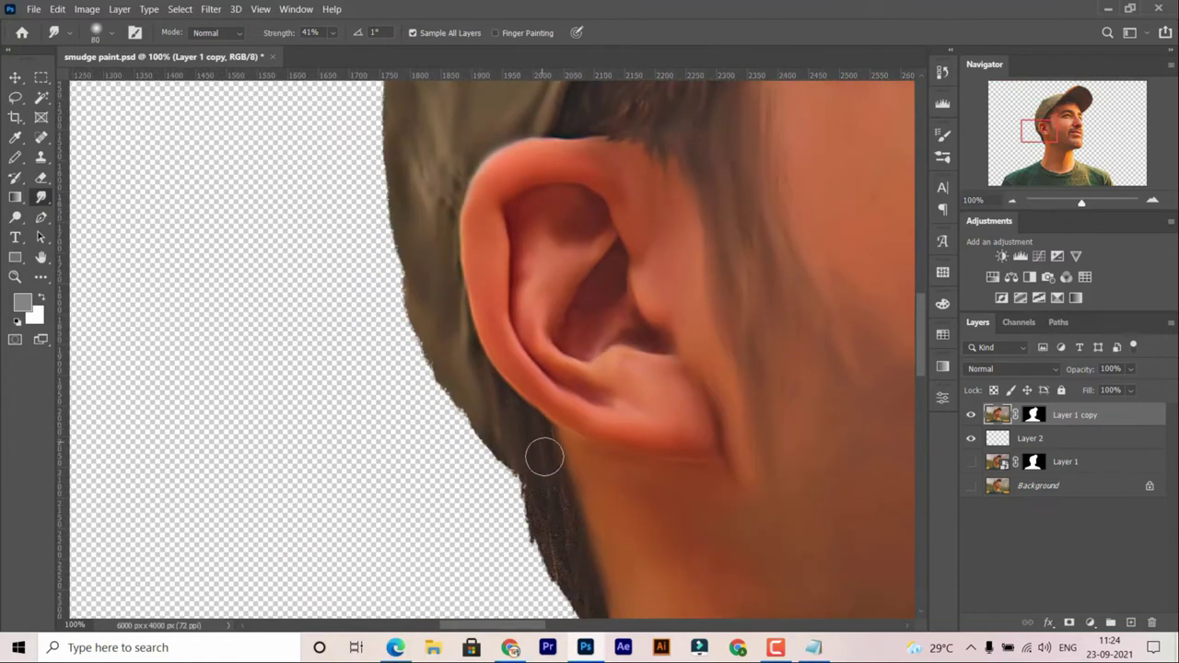
pyautogui.moveTo(544, 457); pyautogui.dragTo(534, 374)
pyautogui.moveTo(532, 421); pyautogui.dragTo(524, 357)
pyautogui.scroll(-1, 539, 373)
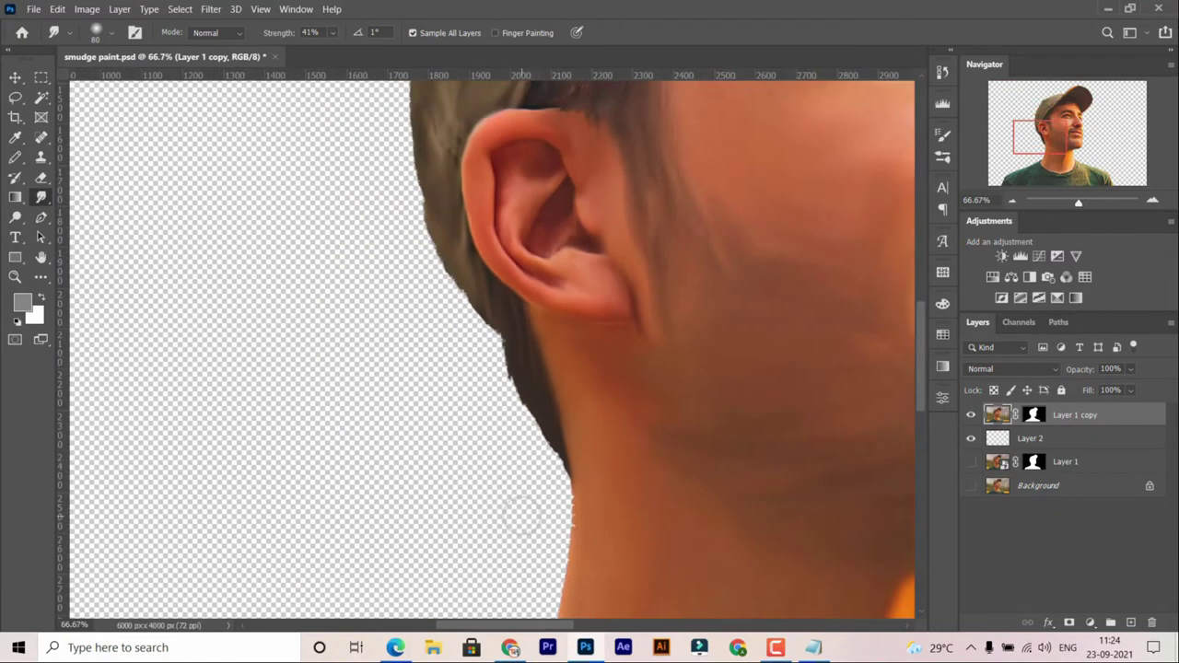
pyautogui.scroll(-3, 519, 508)
# Step: Smear the t-shirt's right shoulder edge and folds into smooth cloth
pyautogui.scroll(2, 421, 355)
pyautogui.scroll(1, 486, 258)
pyautogui.scroll(2, 589, 194)
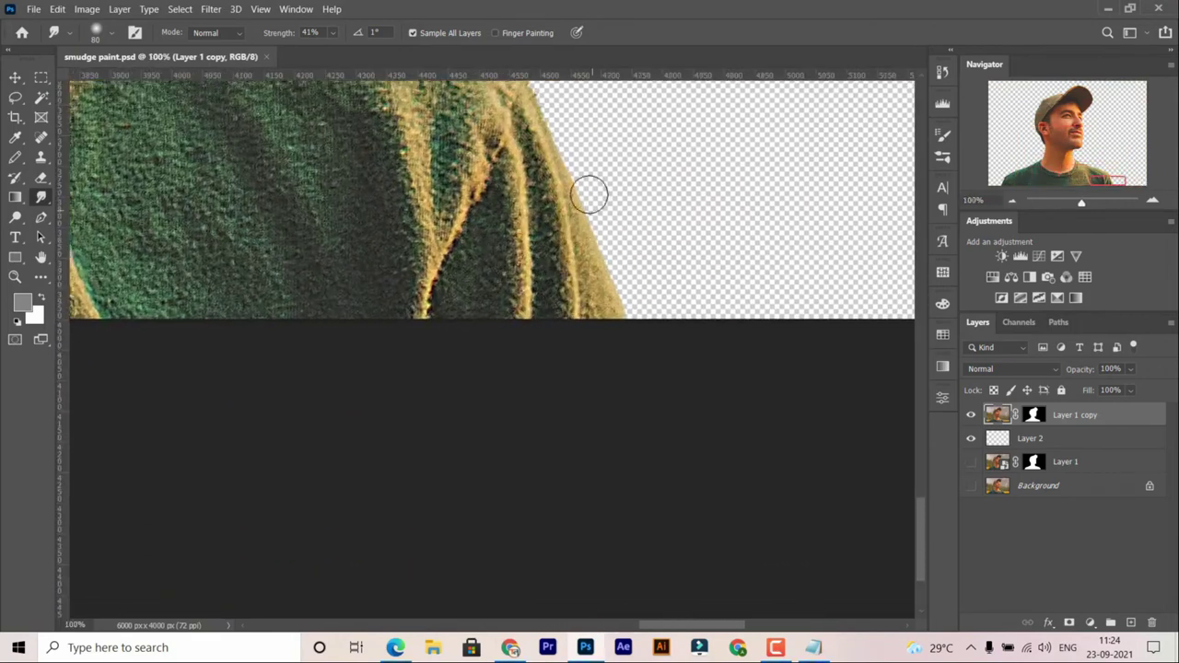
pyautogui.scroll(1, 587, 197)
pyautogui.moveTo(578, 211); pyautogui.dragTo(587, 396)
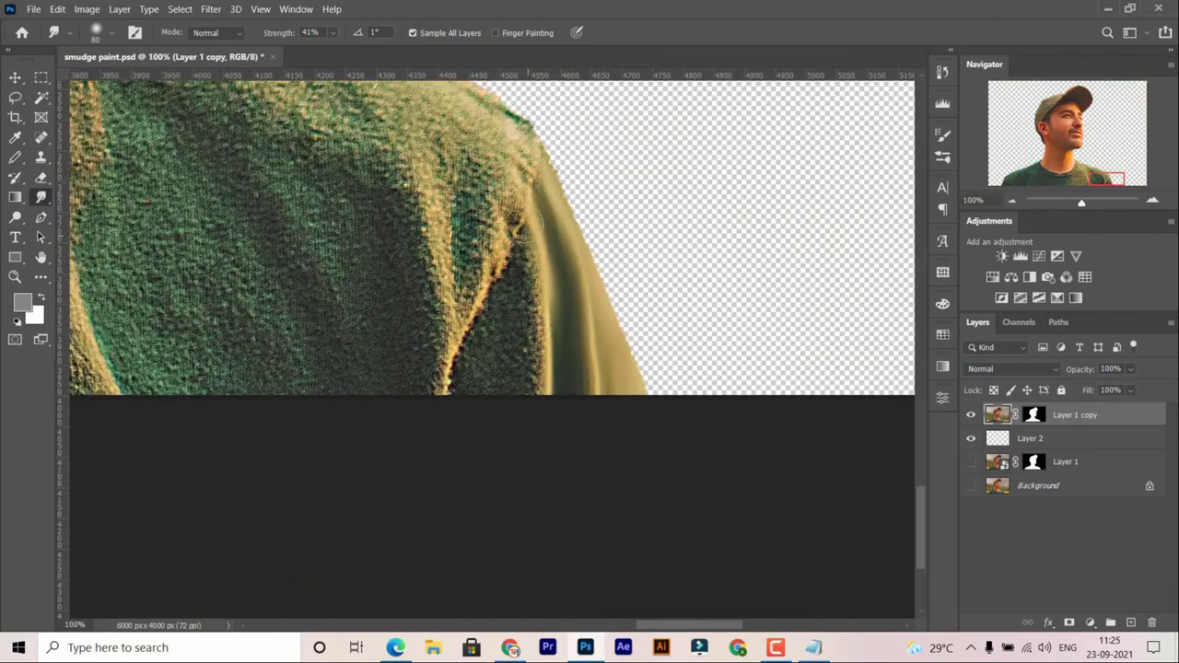
pyautogui.moveTo(541, 219)
pyautogui.mouseDown()
pyautogui.moveTo(507, 356)
pyautogui.moveTo(565, 408)
pyautogui.mouseUp()
pyautogui.scroll(1, 566, 408)
pyautogui.moveTo(537, 175); pyautogui.dragTo(513, 360)
pyautogui.moveTo(497, 164)
pyautogui.mouseDown()
pyautogui.moveTo(477, 366)
pyautogui.moveTo(442, 326)
pyautogui.moveTo(424, 241)
pyautogui.mouseUp()
pyautogui.scroll(1, 424, 242)
pyautogui.moveTo(516, 185); pyautogui.dragTo(452, 295)
pyautogui.moveTo(387, 166); pyautogui.dragTo(412, 243)
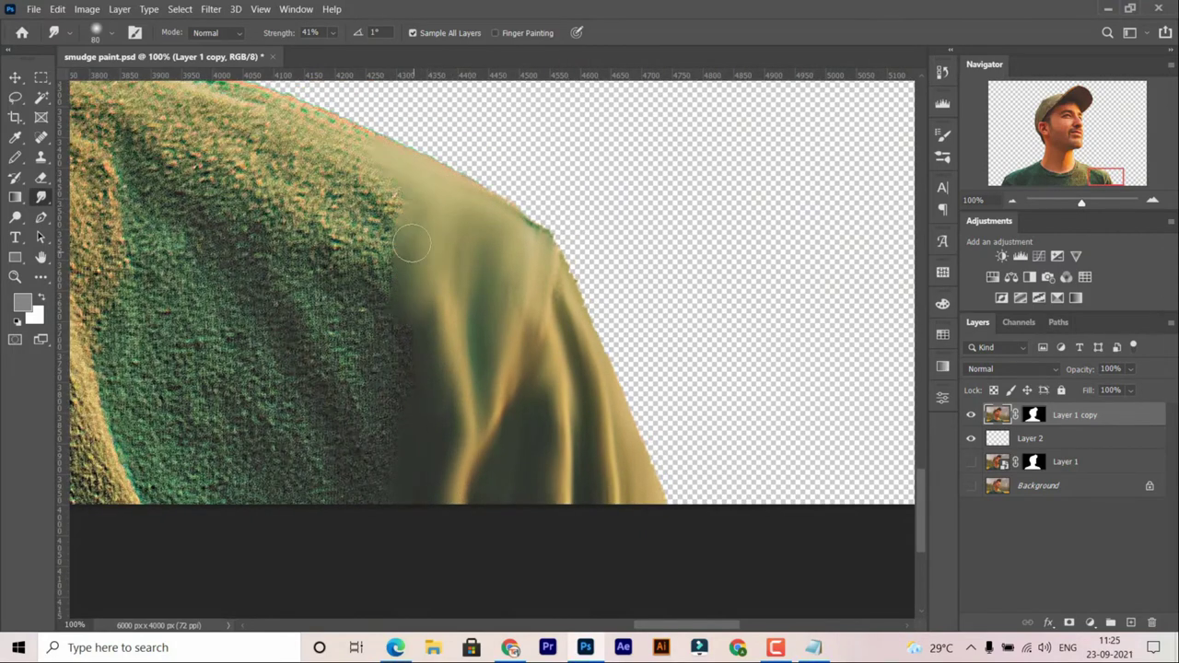
# Step: Blend the shoulder top into the textured knit, blurring away the knit patch
pyautogui.moveTo(399, 443); pyautogui.dragTo(419, 388)
pyautogui.scroll(2, 421, 334)
pyautogui.moveTo(314, 171)
pyautogui.mouseDown()
pyautogui.moveTo(212, 129)
pyautogui.moveTo(401, 231)
pyautogui.moveTo(387, 363)
pyautogui.moveTo(294, 212)
pyautogui.moveTo(184, 157)
pyautogui.mouseUp()
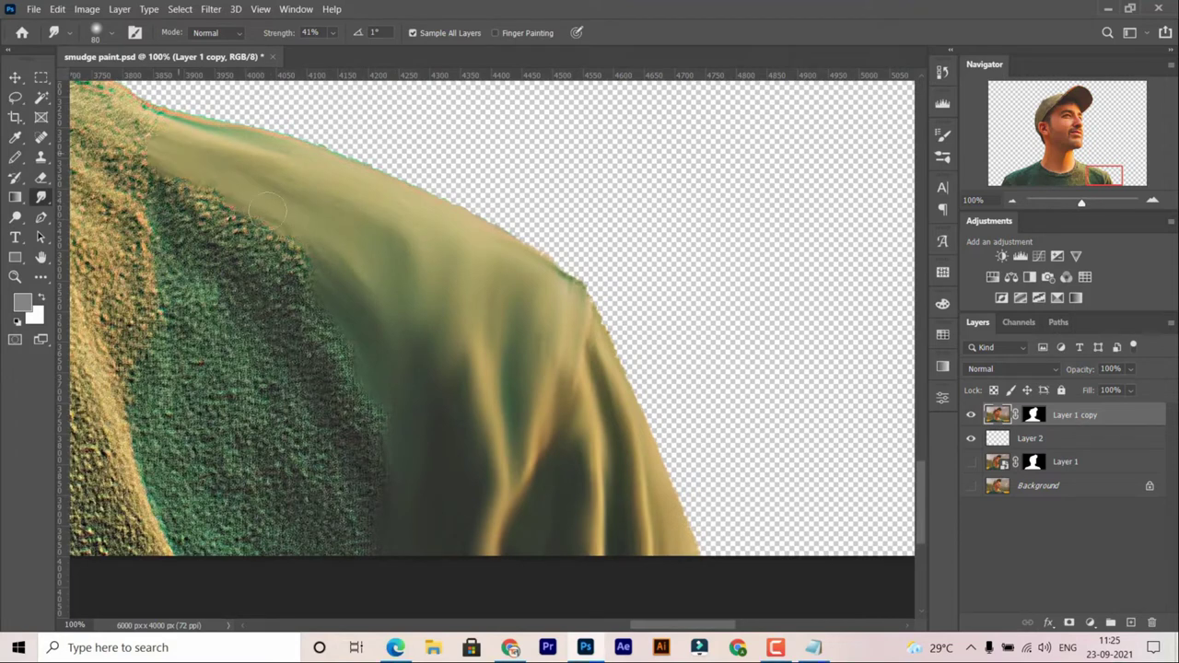
pyautogui.moveTo(230, 211)
pyautogui.mouseDown()
pyautogui.moveTo(363, 342)
pyautogui.moveTo(190, 227)
pyautogui.mouseUp()
pyautogui.scroll(-1, 375, 387)
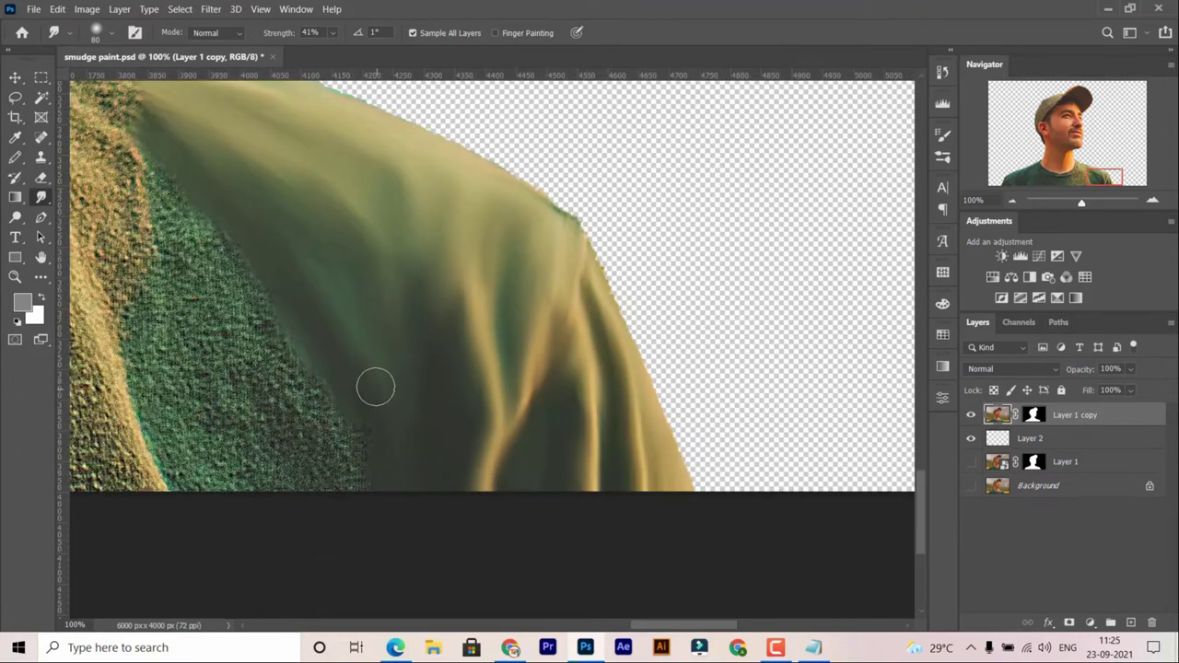
pyautogui.moveTo(362, 445); pyautogui.dragTo(528, 571)
pyautogui.moveTo(304, 313)
pyautogui.mouseDown()
pyautogui.moveTo(434, 495)
pyautogui.moveTo(388, 439)
pyautogui.mouseUp()
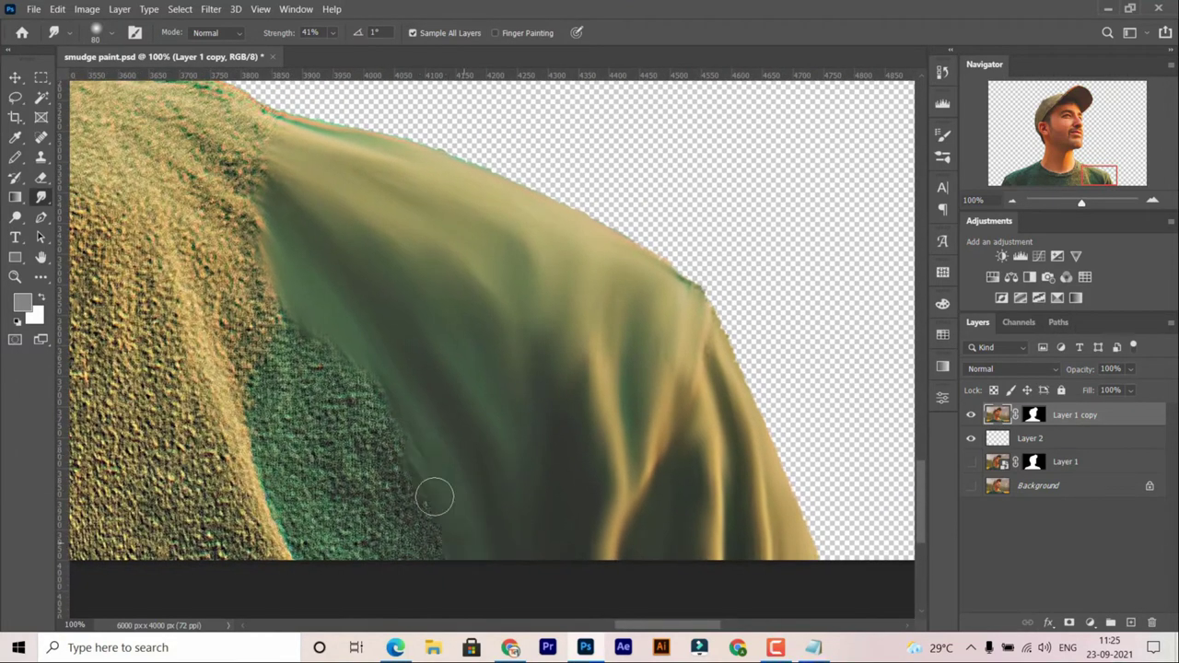
pyautogui.moveTo(332, 369)
pyautogui.mouseDown()
pyautogui.moveTo(417, 502)
pyautogui.moveTo(456, 461)
pyautogui.mouseUp()
pyautogui.moveTo(334, 311)
pyautogui.mouseDown()
pyautogui.moveTo(437, 419)
pyautogui.moveTo(308, 390)
pyautogui.moveTo(366, 449)
pyautogui.moveTo(402, 463)
pyautogui.mouseUp()
# Step: Zoom out and smudge away the remaining knit texture near the shoulder and below the collar
pyautogui.hotkey('ctrl', '-')
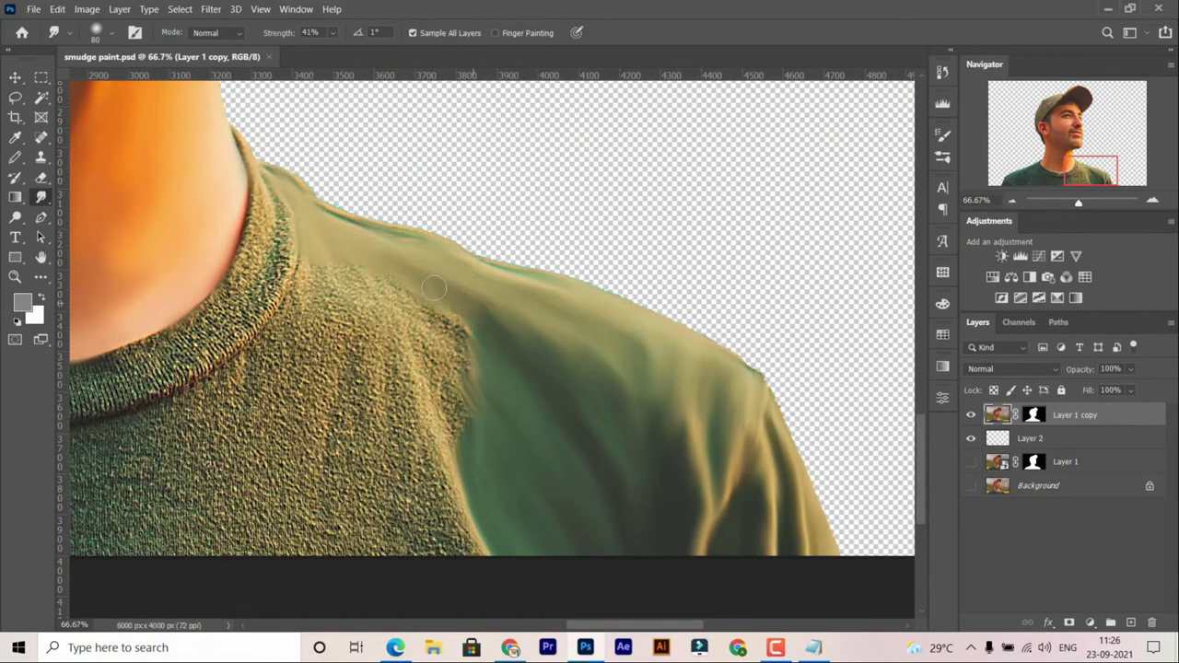
pyautogui.moveTo(437, 332)
pyautogui.mouseDown()
pyautogui.moveTo(452, 433)
pyautogui.moveTo(488, 465)
pyautogui.mouseUp()
pyautogui.moveTo(424, 368)
pyautogui.mouseDown()
pyautogui.moveTo(345, 309)
pyautogui.moveTo(452, 433)
pyautogui.moveTo(424, 368)
pyautogui.moveTo(433, 480)
pyautogui.moveTo(368, 345)
pyautogui.moveTo(406, 461)
pyautogui.moveTo(359, 304)
pyautogui.moveTo(396, 488)
pyautogui.moveTo(313, 295)
pyautogui.mouseUp()
pyautogui.scroll(-2, 503, 403)
pyautogui.scroll(-1, 419, 458)
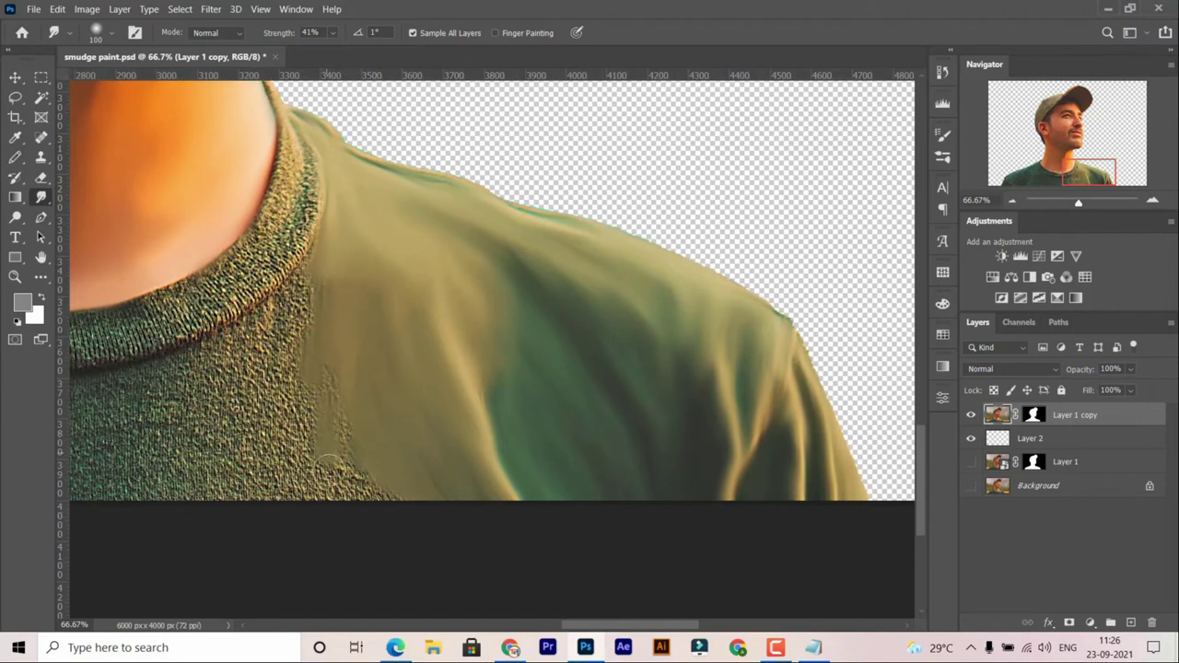
pyautogui.moveTo(313, 396); pyautogui.dragTo(346, 498)
pyautogui.scroll(1, 437, 483)
pyautogui.moveTo(384, 452)
pyautogui.mouseDown()
pyautogui.moveTo(313, 387)
pyautogui.moveTo(359, 511)
pyautogui.moveTo(258, 422)
pyautogui.moveTo(332, 521)
pyautogui.mouseUp()
pyautogui.scroll(1, 393, 536)
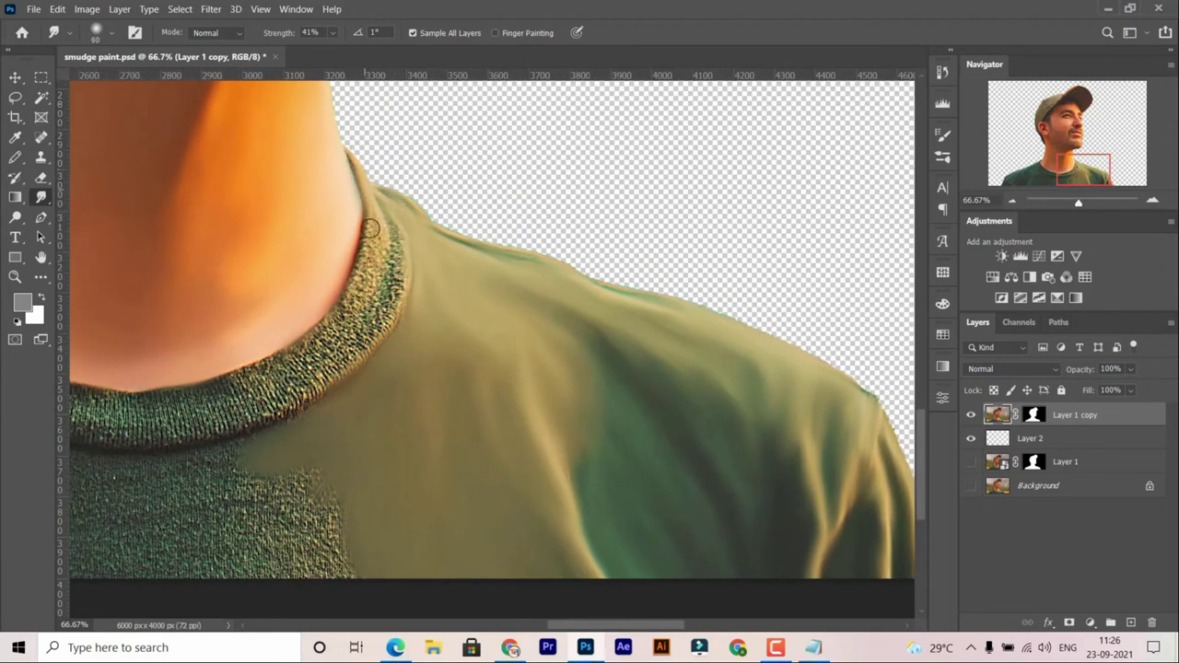
# Step: Smudge the knit collar smooth along the neckline
pyautogui.moveTo(385, 304); pyautogui.dragTo(356, 338)
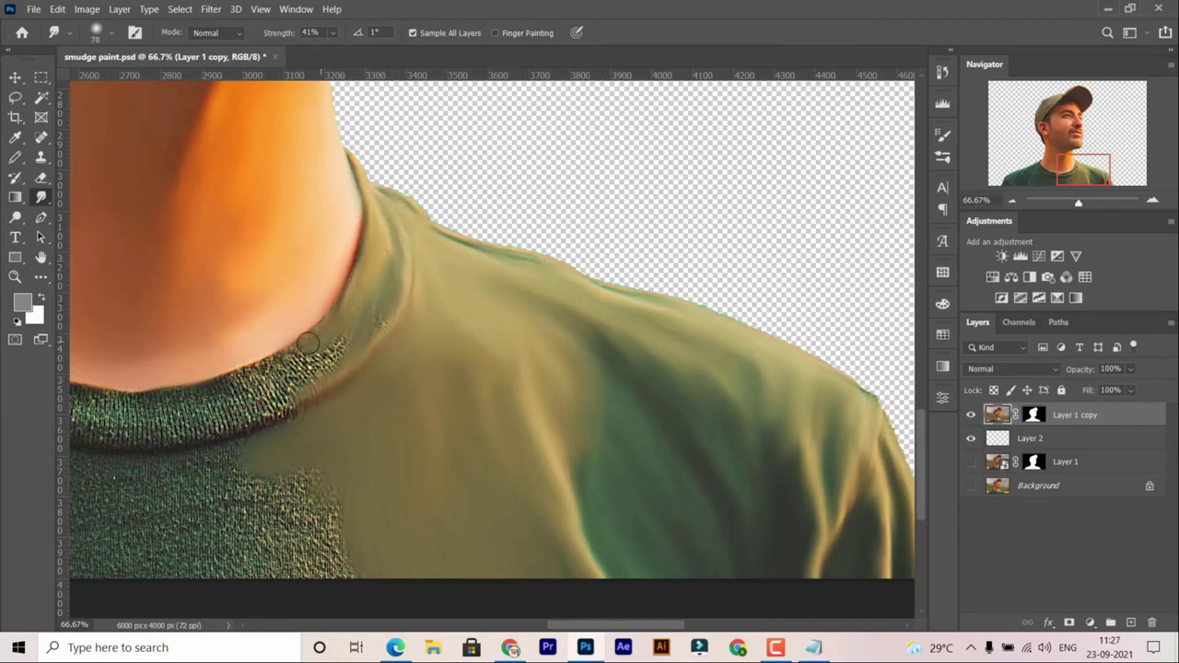
pyautogui.hscroll(-3, 282, 408)
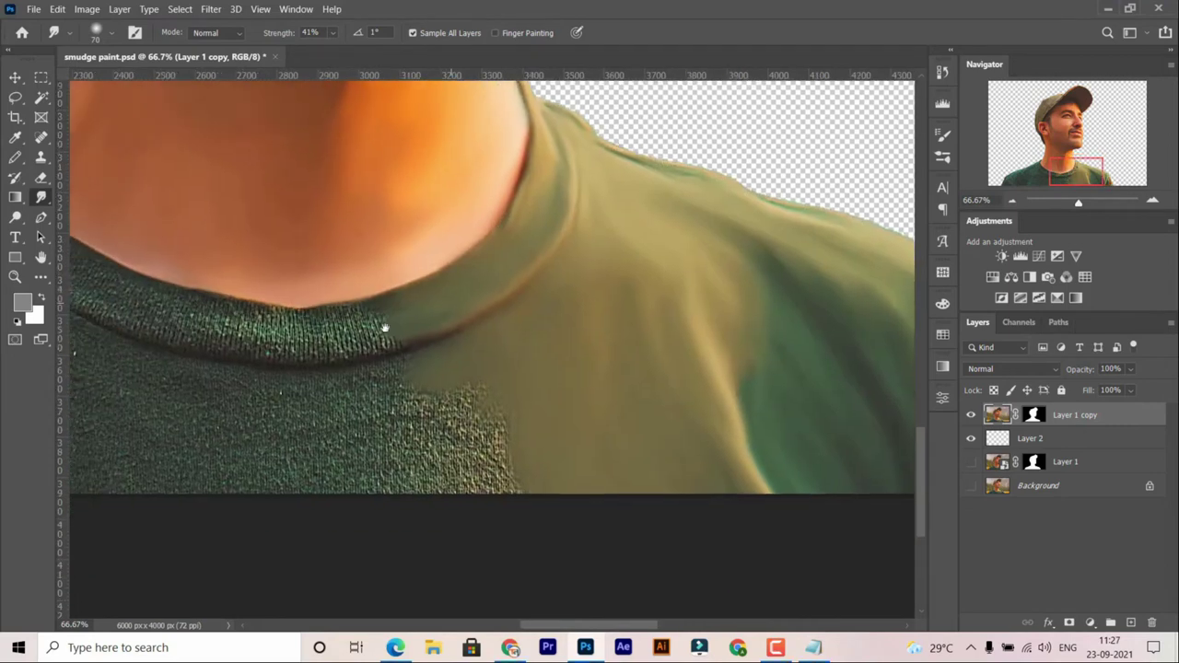
pyautogui.moveTo(384, 323); pyautogui.dragTo(335, 317)
pyautogui.hscroll(-2, 300, 342)
pyautogui.moveTo(405, 309); pyautogui.dragTo(362, 299)
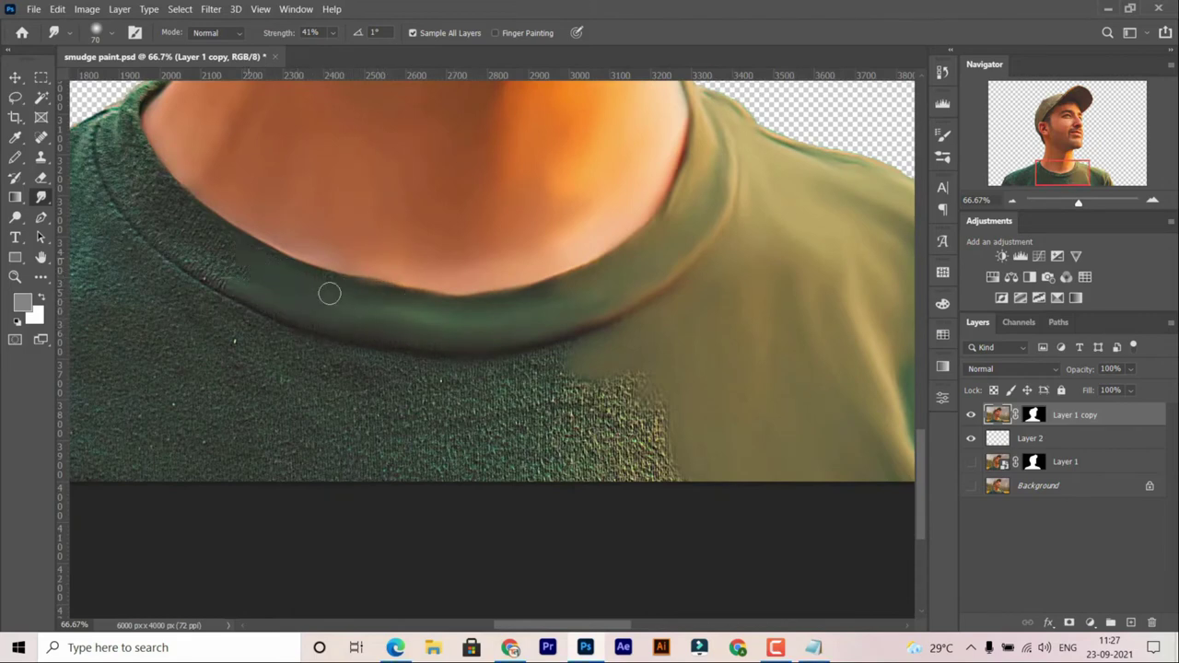
pyautogui.hscroll(-4, 330, 293)
pyautogui.scroll(1, 387, 184)
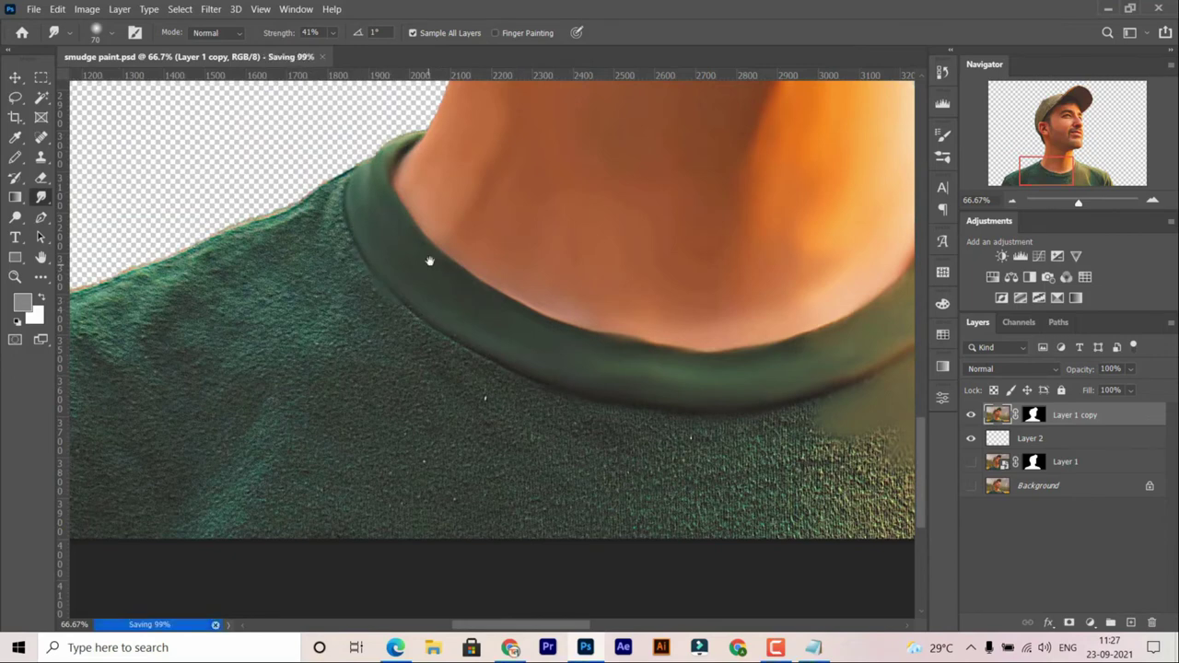
pyautogui.hscroll(5, 429, 261)
pyautogui.scroll(-2, 430, 261)
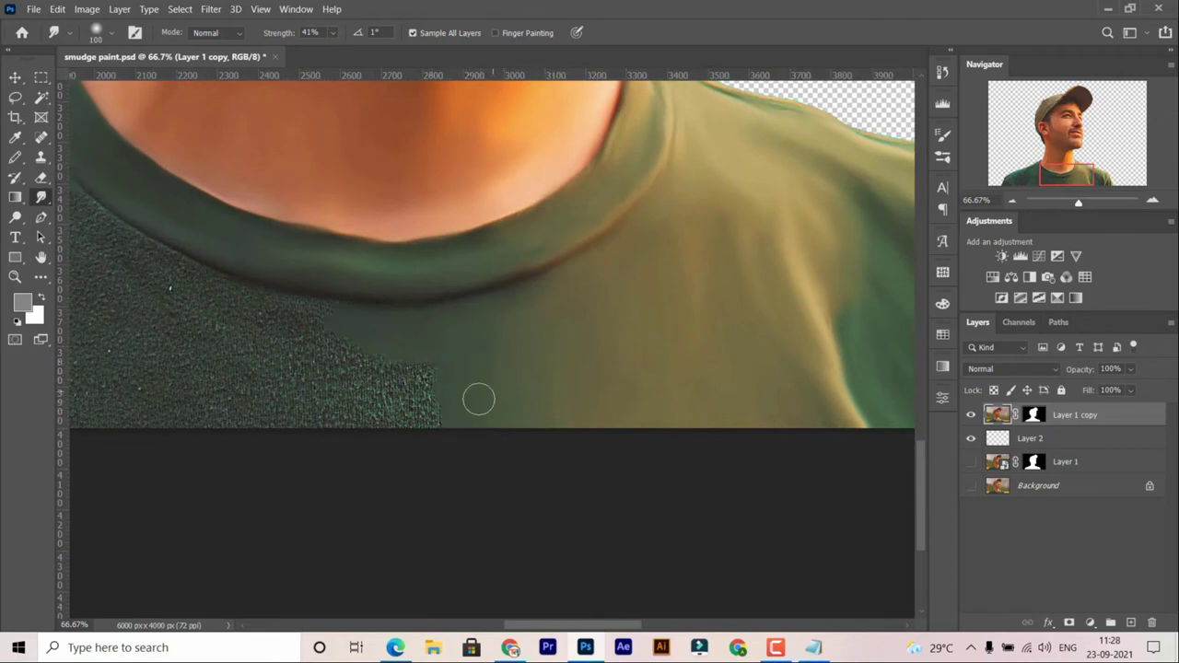
pyautogui.hscroll(-3, 388, 399)
pyautogui.scroll(1, 397, 342)
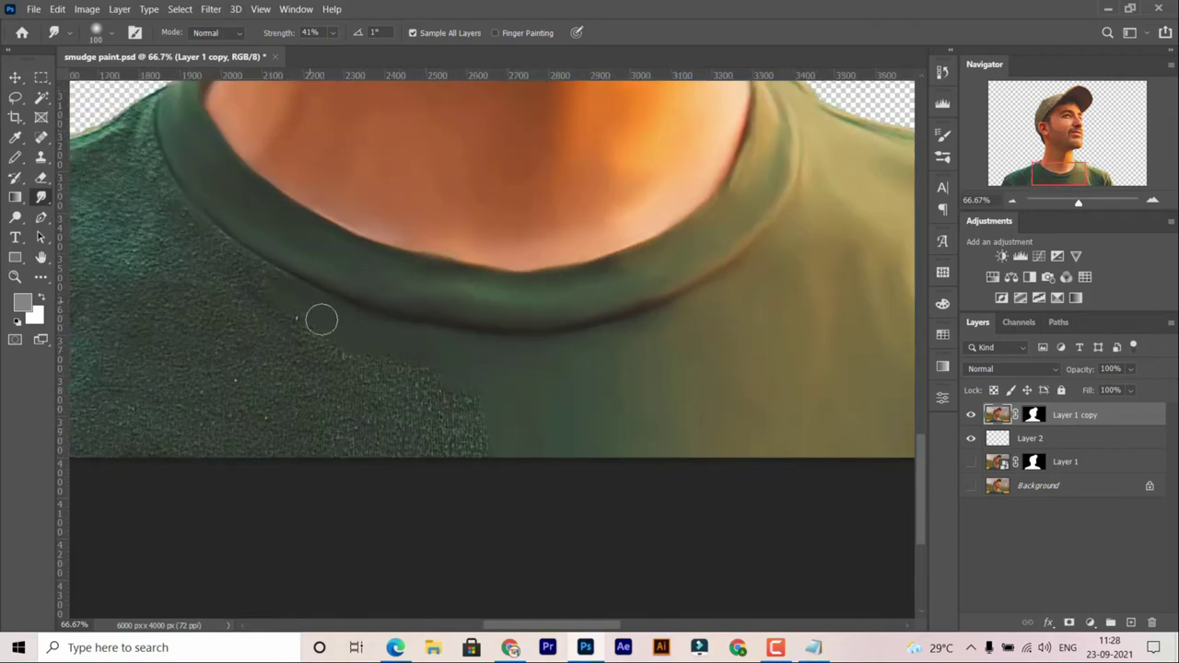
pyautogui.hscroll(-5, 400, 245)
pyautogui.scroll(2, 358, 214)
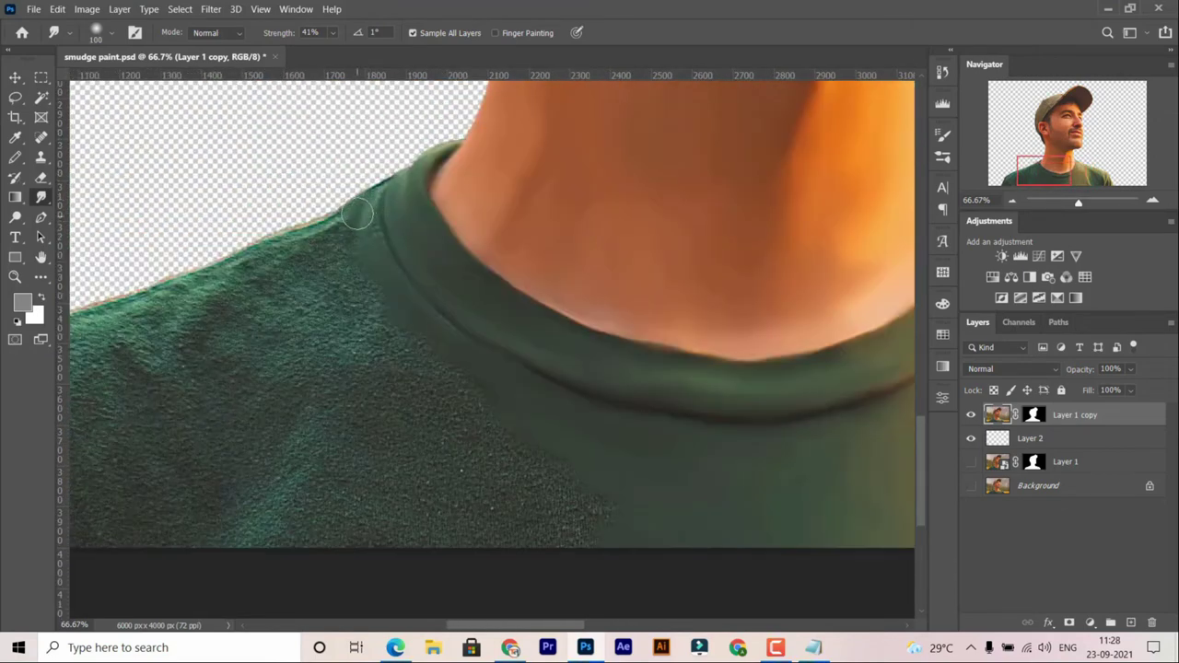
pyautogui.hscroll(-4, 337, 230)
pyautogui.hscroll(-3, 245, 365)
pyautogui.scroll(-1, 245, 365)
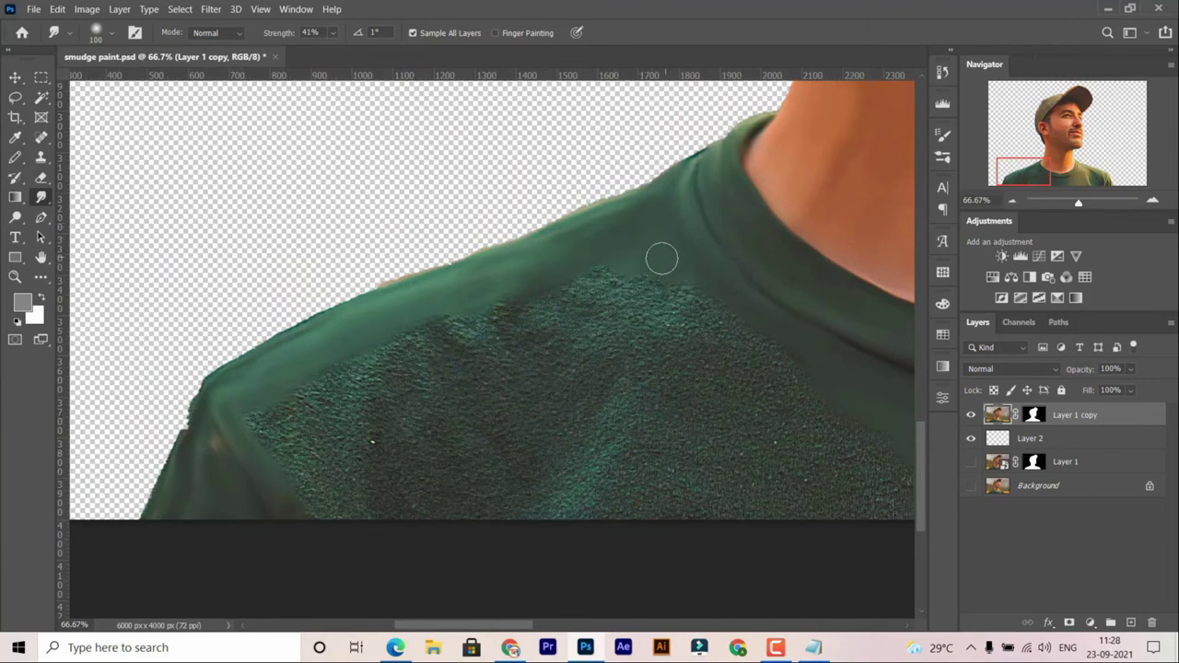
pyautogui.hscroll(3, 762, 351)
pyautogui.scroll(-2, 762, 351)
# Step: With a larger brush, smear the textured left shoulder and its edge smooth
pyautogui.press(']')
pyautogui.press(']')
pyautogui.press(']')
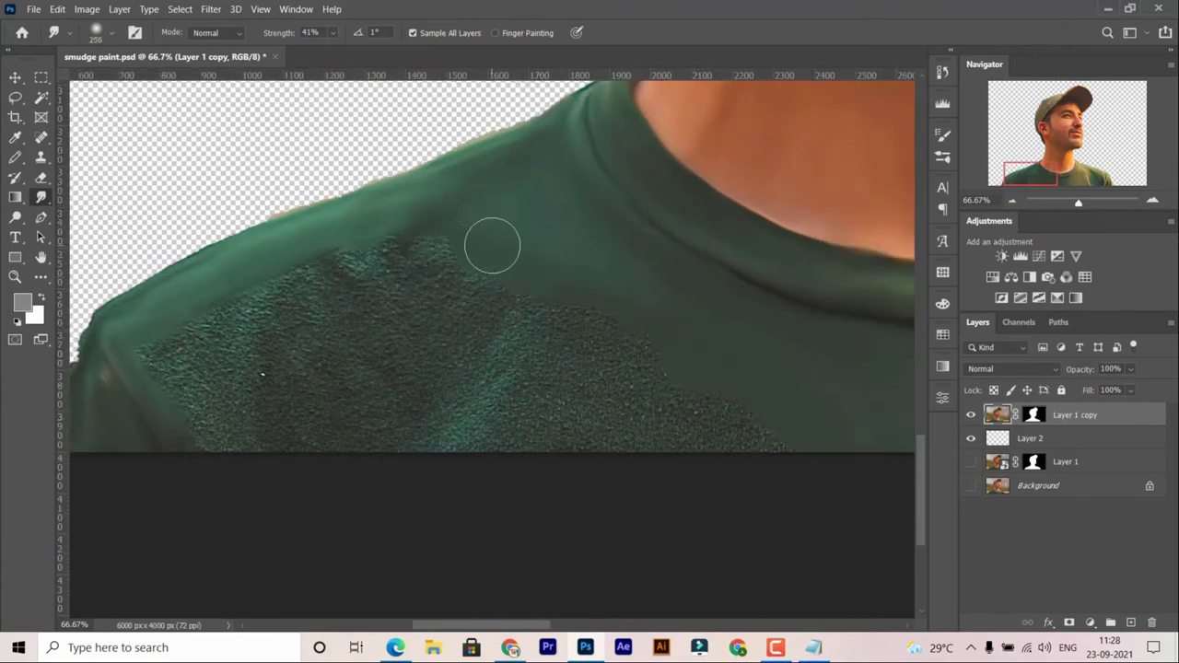
pyautogui.moveTo(719, 429)
pyautogui.mouseDown()
pyautogui.moveTo(516, 397)
pyautogui.moveTo(281, 415)
pyautogui.mouseUp()
pyautogui.hscroll(-6, 348, 458)
pyautogui.scroll(1, 348, 458)
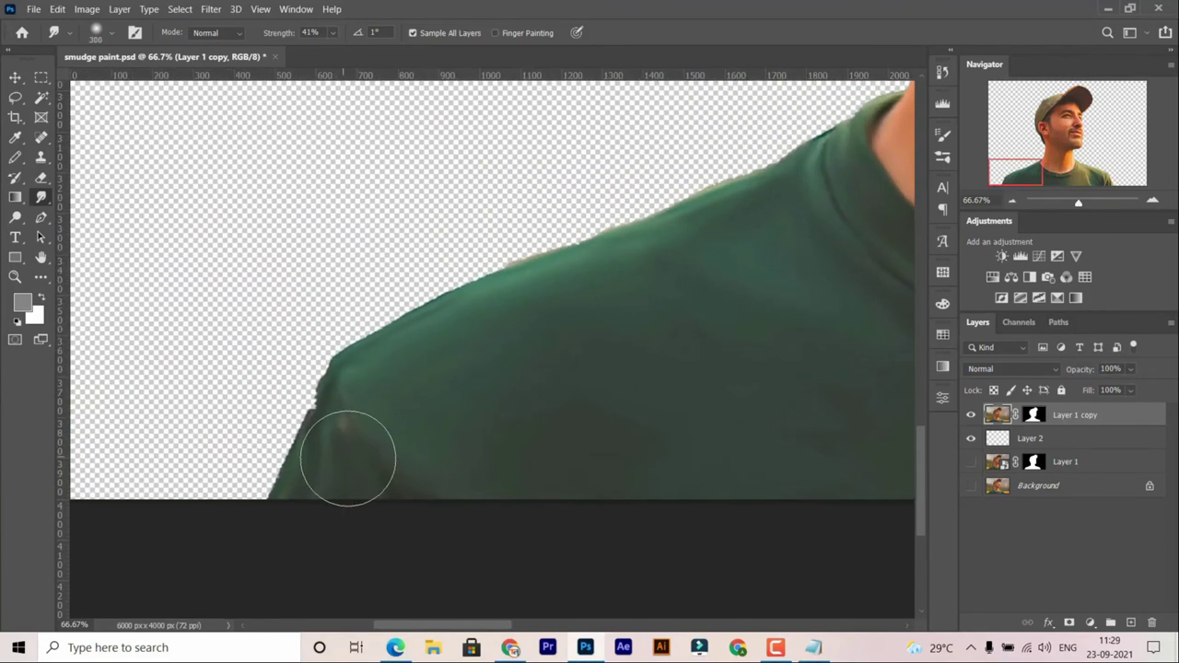
pyautogui.moveTo(502, 277); pyautogui.dragTo(600, 249)
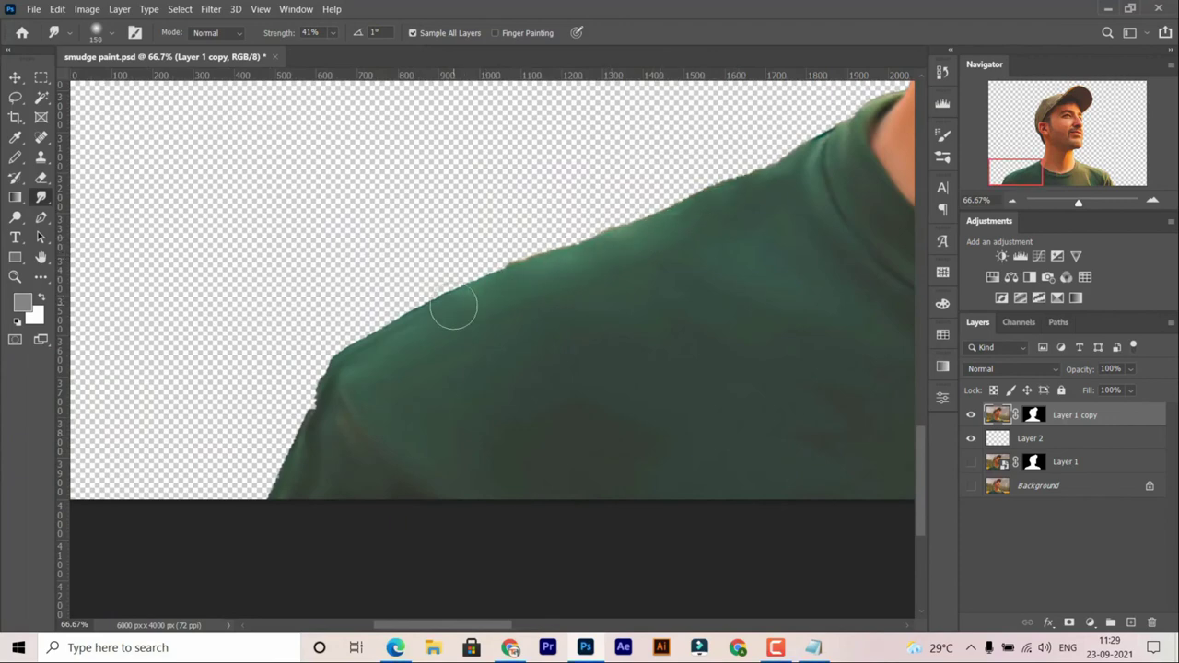
# Step: Fill Layer 2 with grey #909090 as the foreground colour
pyautogui.hotkey('ctrl', '0')
pyautogui.hotkey('ctrl', '-')
pyautogui.press('v')
pyautogui.click(1031, 439)
pyautogui.click(22, 302)
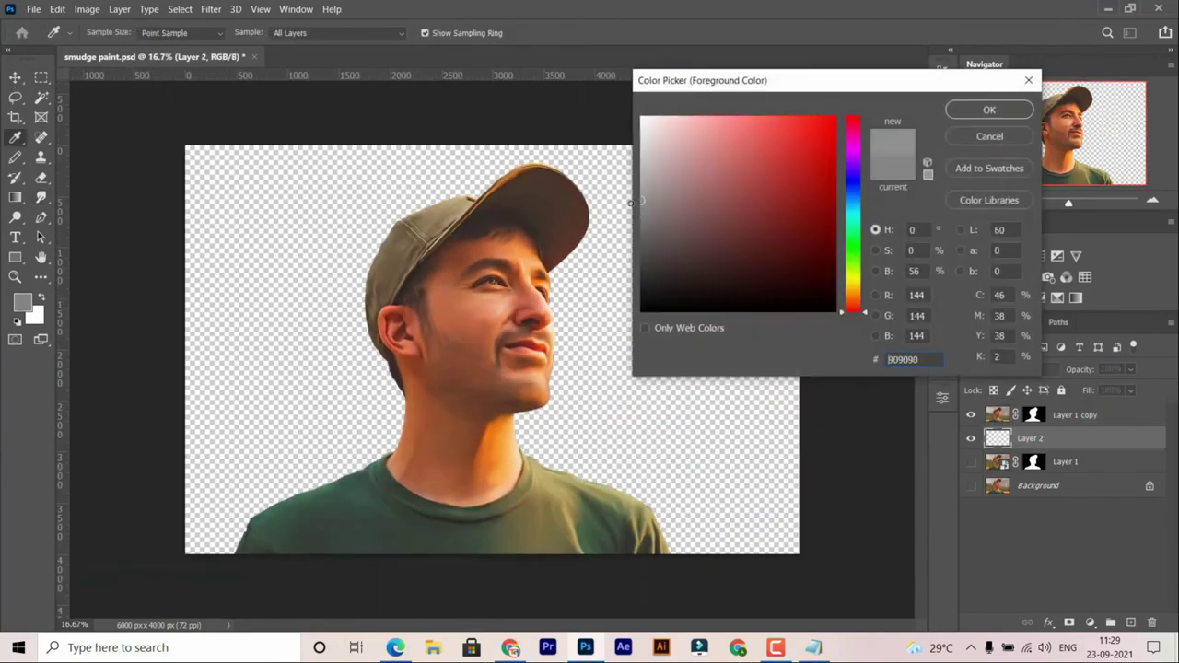
pyautogui.press('Return')
pyautogui.hotkey('alt', 'BackSpace')
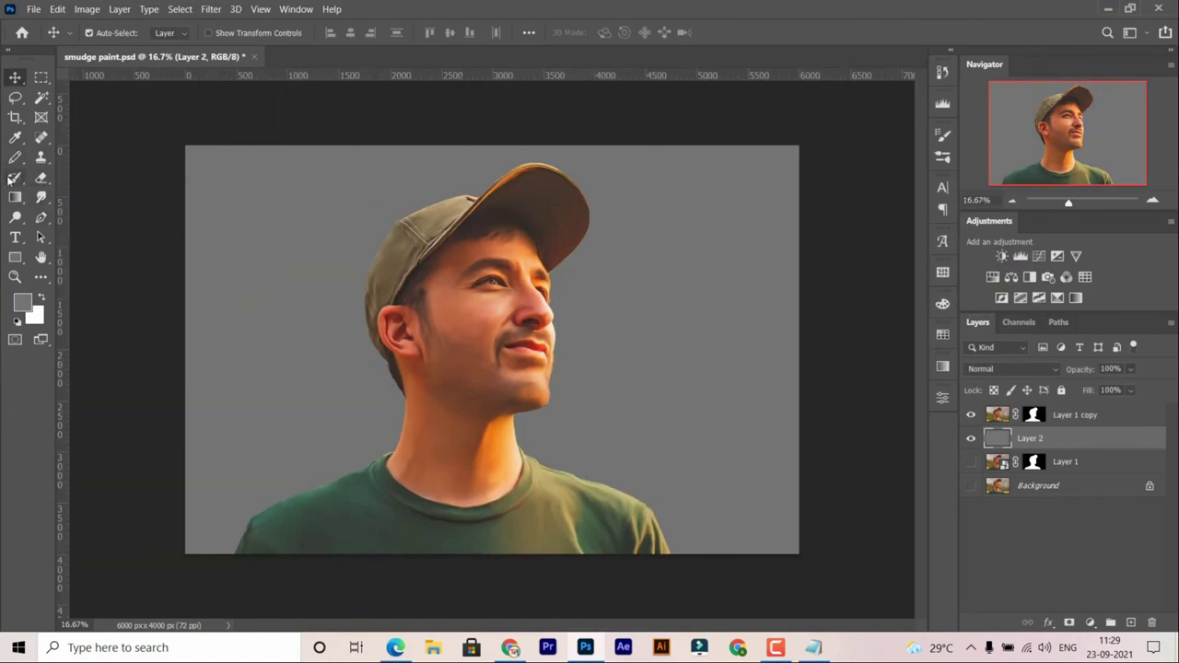
# Step: Select the soft Brush tool from the painting tools group
pyautogui.rightClick(15, 178)
pyautogui.rightClick(15, 157)
pyautogui.click(83, 159)
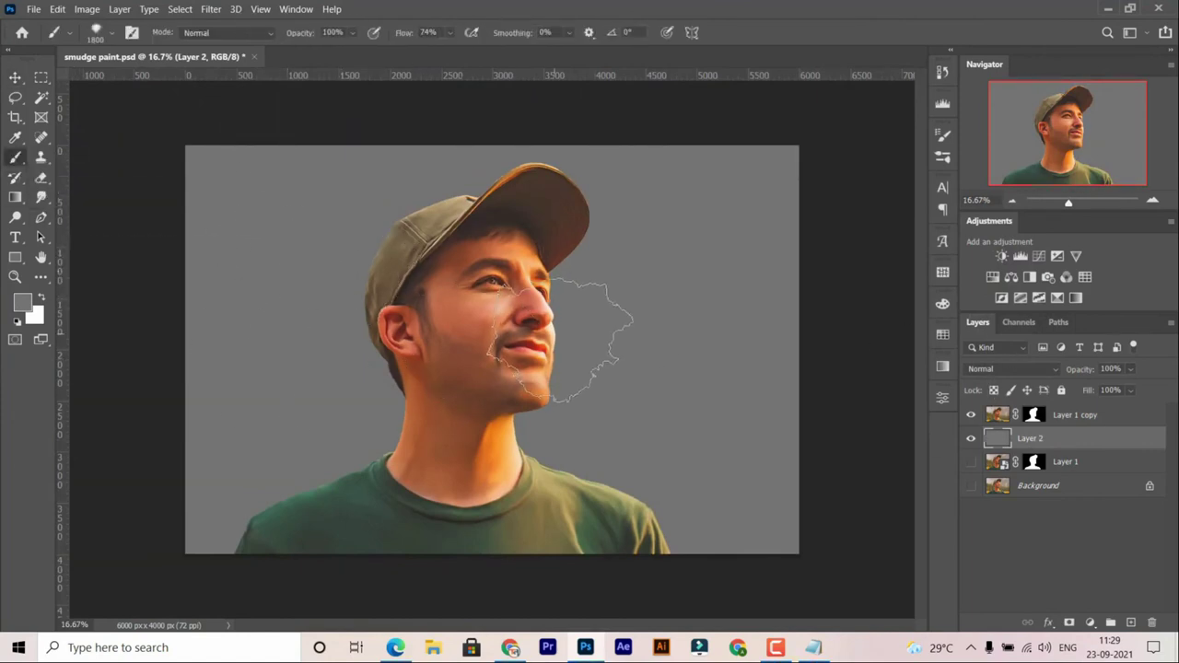
# Step: Paint sampled brown, olive, dark and red blotches left of the head and neck and above the cap
pyautogui.keyDown('alt'); pyautogui.click(460, 313); pyautogui.keyUp('alt')
pyautogui.keyDown('alt'); pyautogui.click(474, 408); pyautogui.keyUp('alt')
pyautogui.moveTo(317, 250)
pyautogui.mouseDown()
pyautogui.moveTo(332, 221)
pyautogui.moveTo(350, 368)
pyautogui.mouseUp()
pyautogui.keyDown('alt'); pyautogui.click(415, 212); pyautogui.keyUp('alt')
pyautogui.moveTo(387, 180); pyautogui.dragTo(442, 171)
pyautogui.keyDown('alt'); pyautogui.click(519, 488); pyautogui.keyUp('alt')
pyautogui.moveTo(332, 364); pyautogui.dragTo(378, 474)
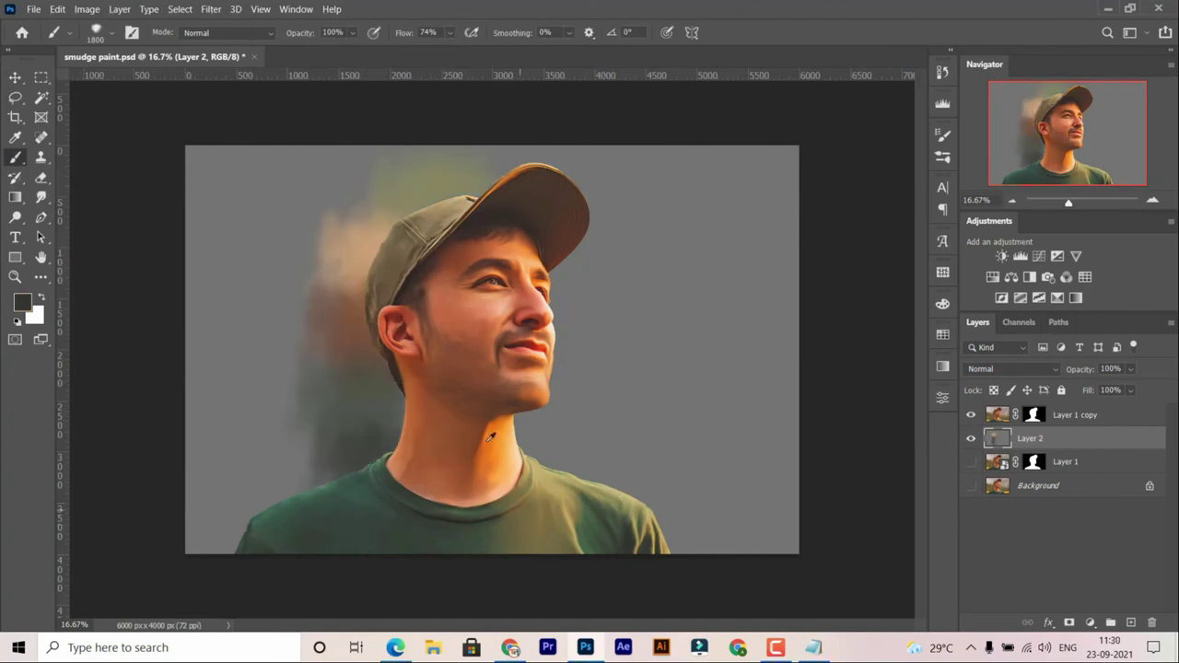
pyautogui.moveTo(300, 474); pyautogui.dragTo(355, 535)
# Step: Add olive, brown, pinkish-red, salmon and pink blotches around the cap, face and background
pyautogui.keyDown('alt'); pyautogui.click(654, 487); pyautogui.keyUp('alt')
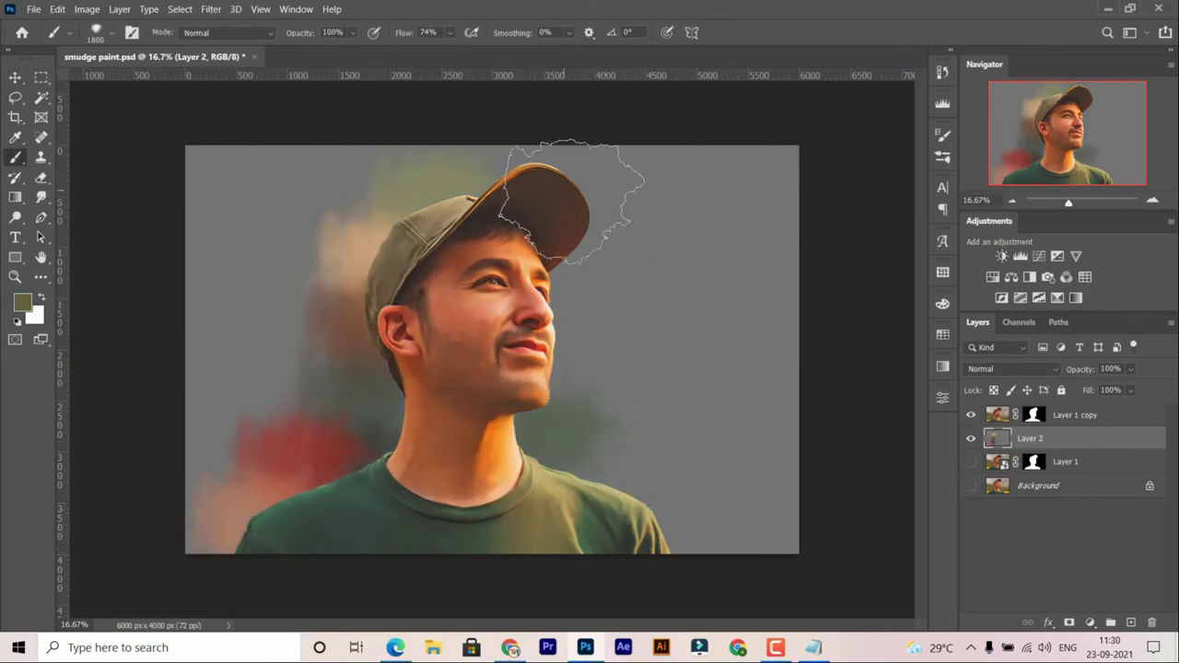
pyautogui.moveTo(571, 203); pyautogui.dragTo(470, 180)
pyautogui.keyDown('alt'); pyautogui.click(562, 221); pyautogui.keyUp('alt')
pyautogui.moveTo(618, 277); pyautogui.dragTo(599, 350)
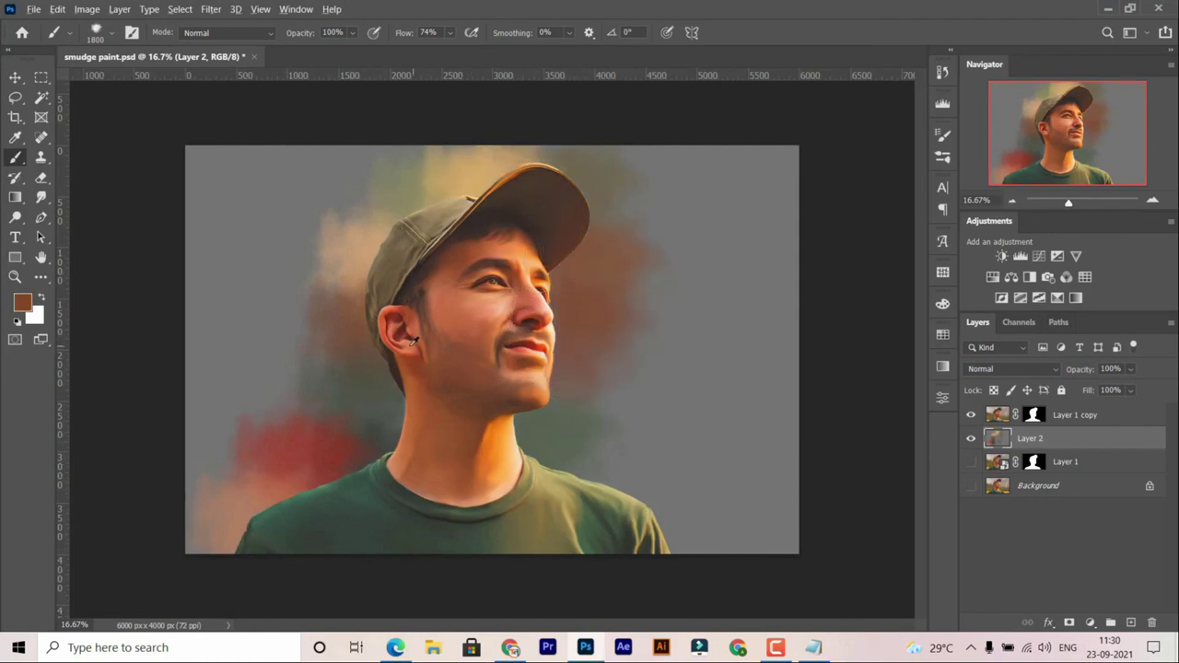
pyautogui.moveTo(590, 405); pyautogui.dragTo(595, 382)
pyautogui.keyDown('alt'); pyautogui.click(603, 450); pyautogui.keyUp('alt')
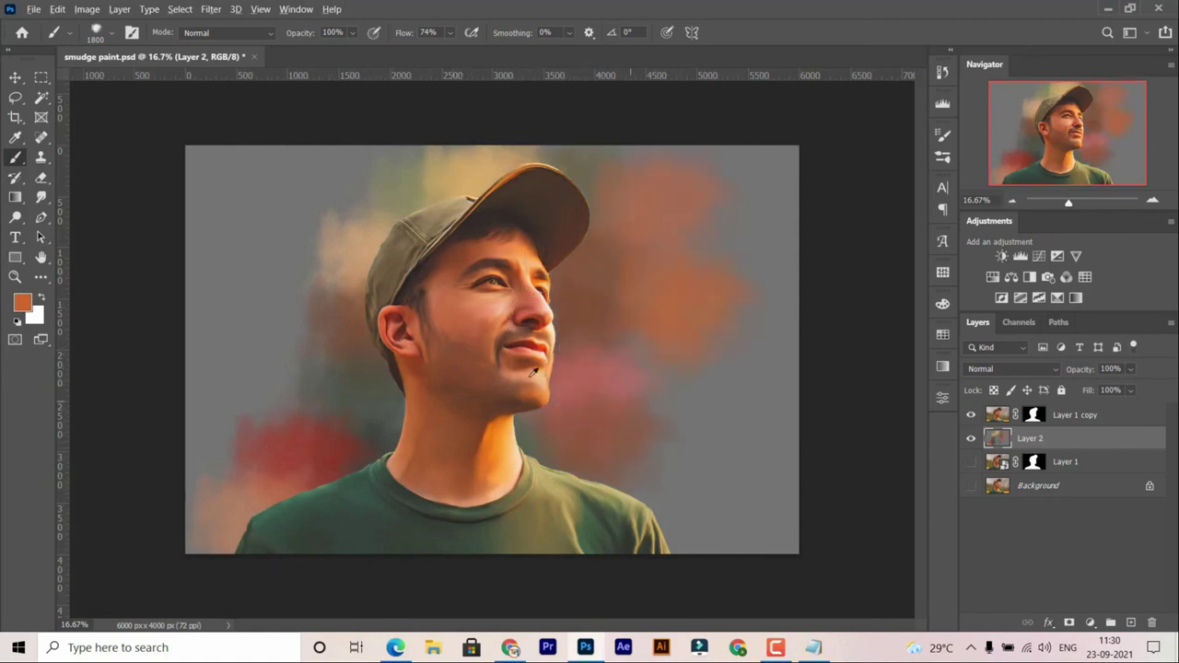
pyautogui.moveTo(701, 405)
pyautogui.mouseDown()
pyautogui.moveTo(682, 387)
pyautogui.moveTo(627, 396)
pyautogui.mouseUp()
pyautogui.moveTo(368, 231); pyautogui.dragTo(359, 267)
pyautogui.moveTo(331, 313); pyautogui.dragTo(323, 331)
# Step: Paint a dark brown blotch in the upper-right background, then sample a light salmon
pyautogui.keyDown('alt'); pyautogui.click(513, 425); pyautogui.keyUp('alt')
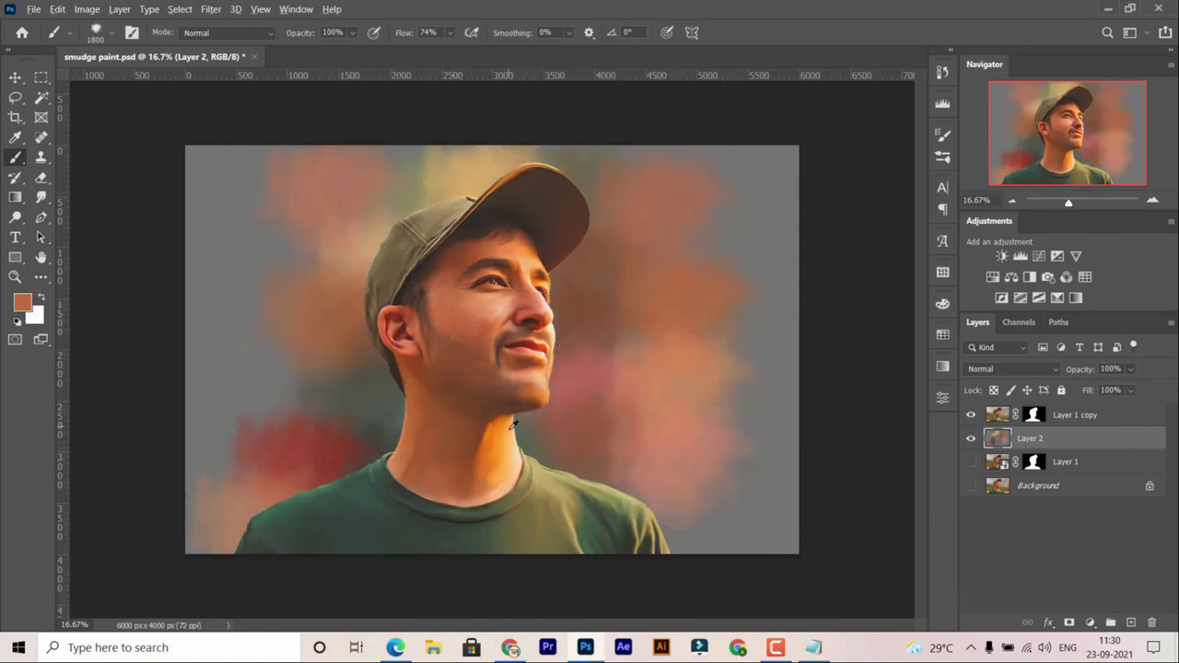
pyautogui.keyDown('alt'); pyautogui.click(651, 211); pyautogui.keyUp('alt')
pyautogui.moveTo(701, 294); pyautogui.dragTo(728, 318)
pyautogui.keyDown('alt'); pyautogui.click(670, 456); pyautogui.keyUp('alt')
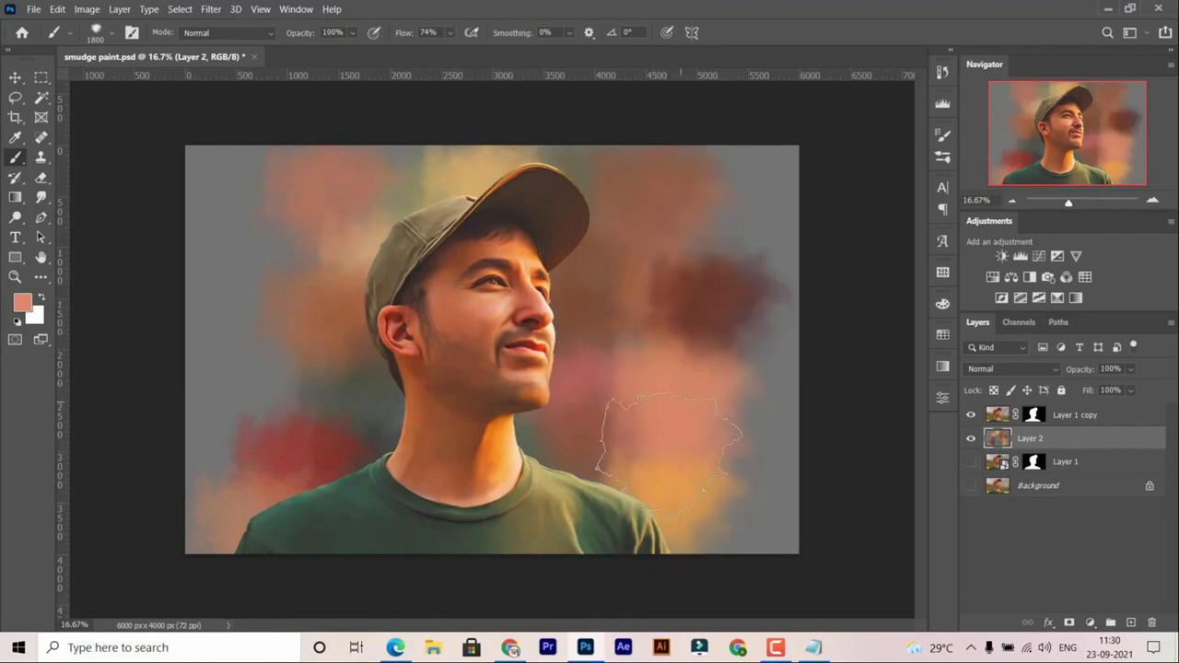